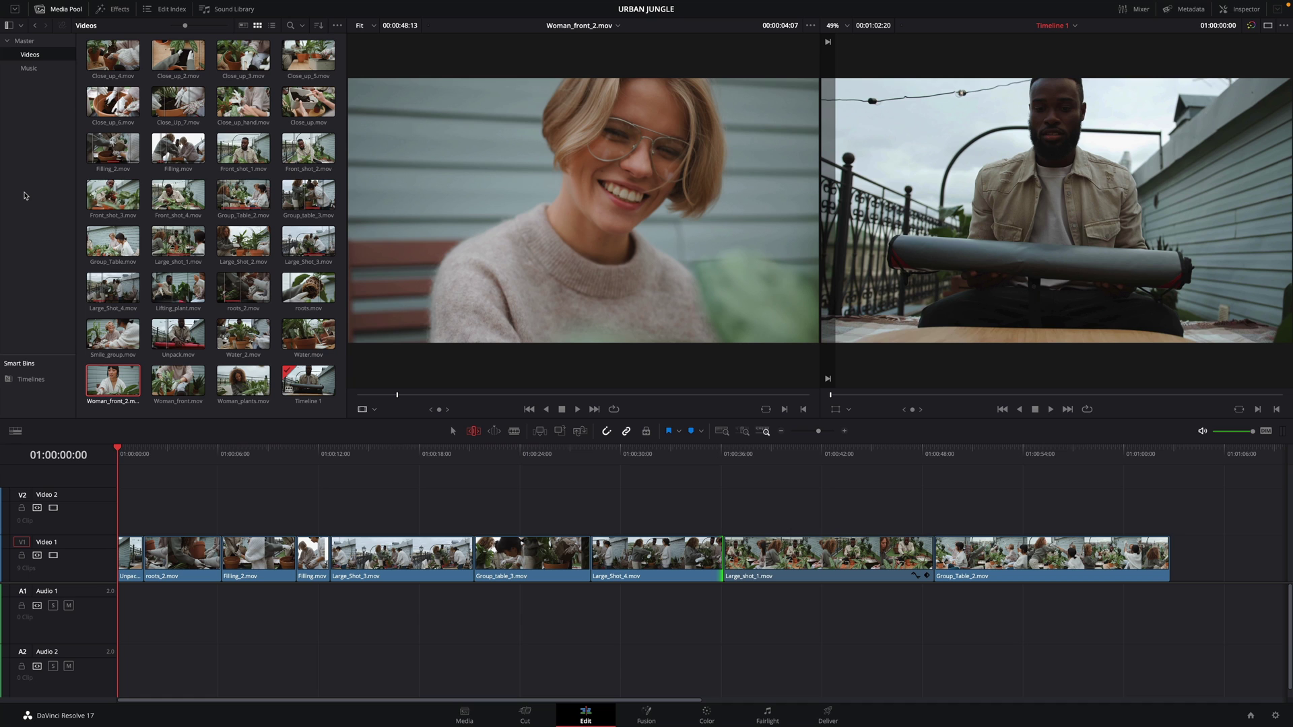
# Load rooftops by wonderland Artist.wav from the Music bin into the source viewer and scrub to about 40 seconds
pyautogui.click(30, 69)
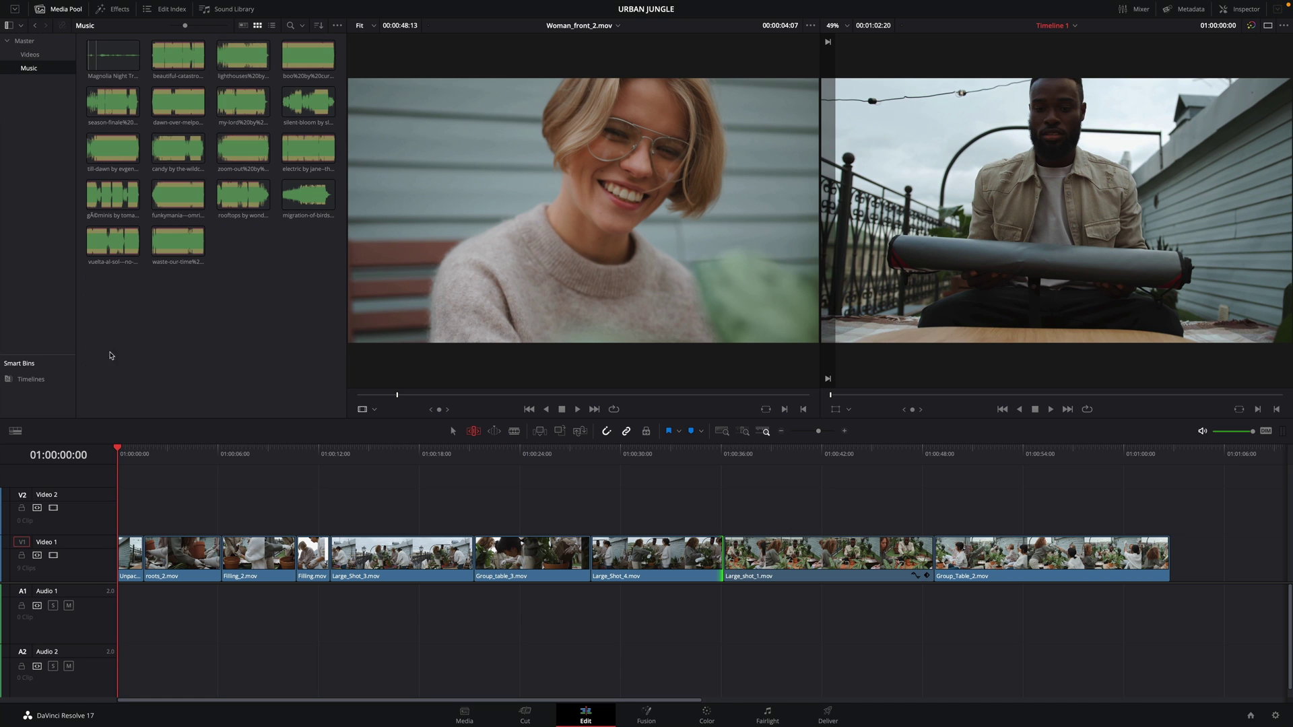
pyautogui.click(241, 198)
pyautogui.click(241, 198)
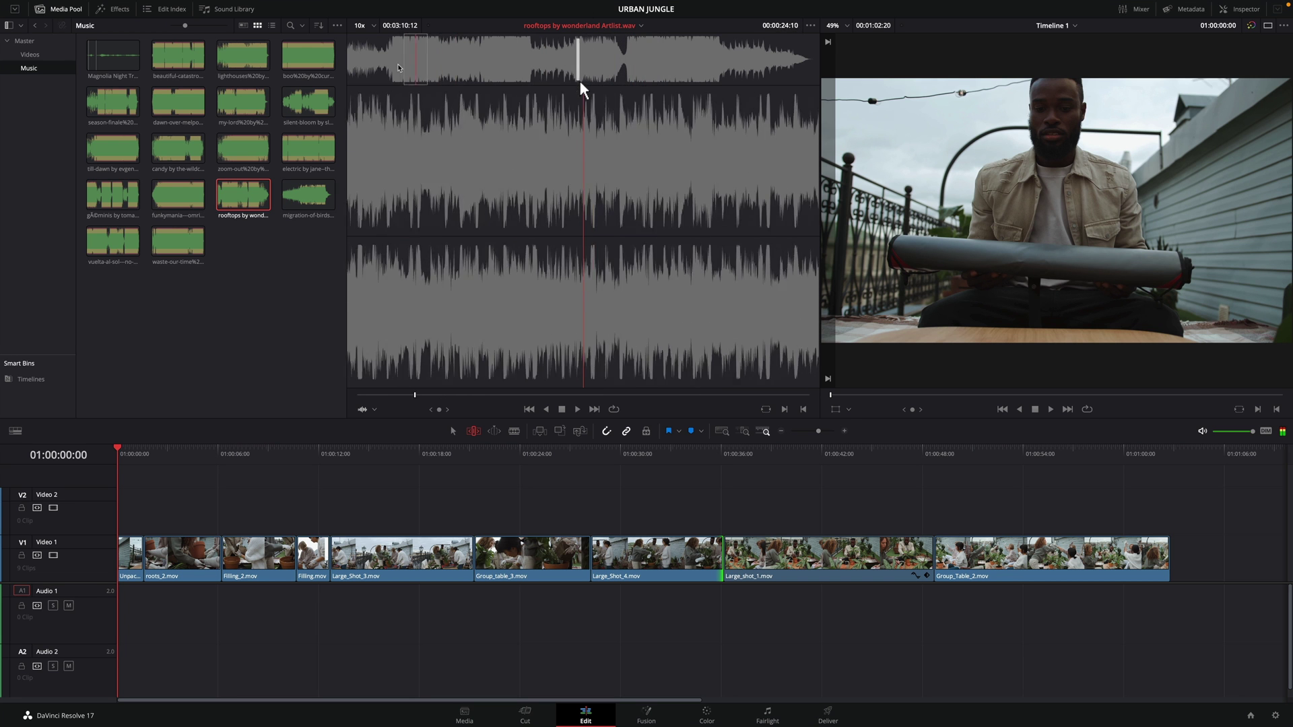
pyautogui.moveTo(580, 81); pyautogui.dragTo(815, 87)
pyautogui.moveTo(366, 67); pyautogui.dragTo(478, 76)
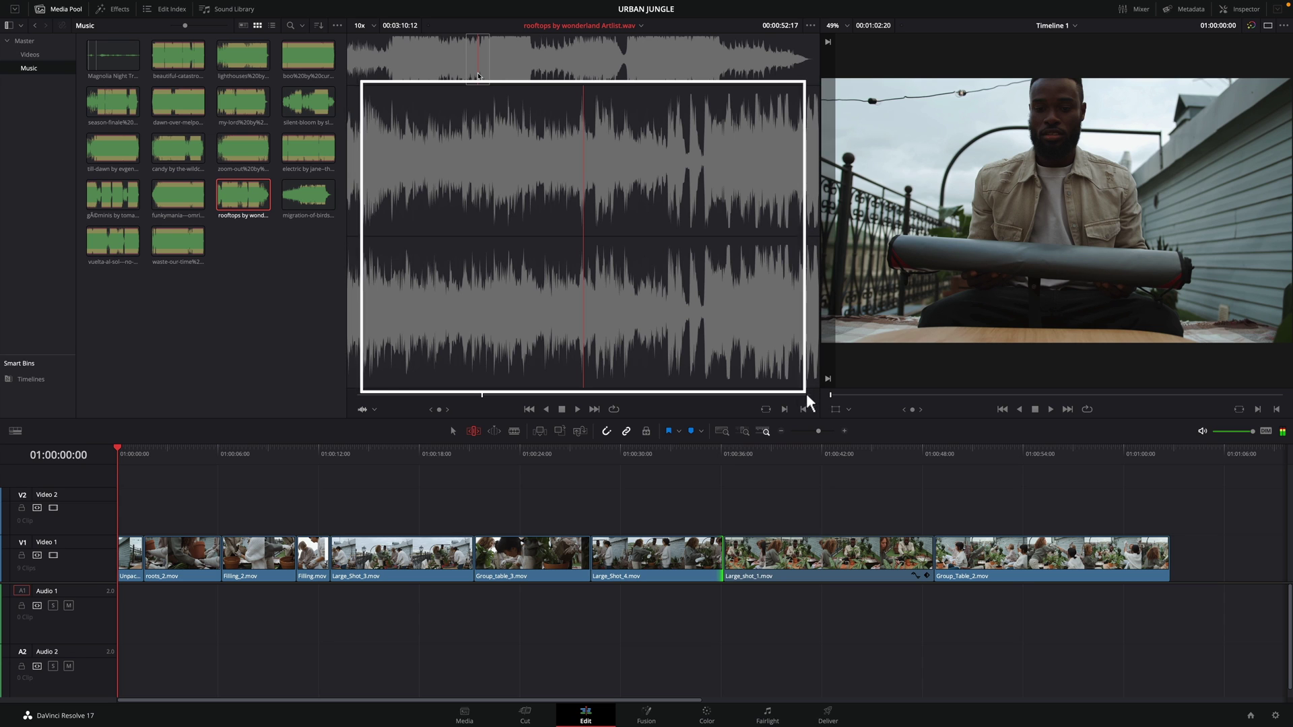
# Try waveform zoom levels 30x, 1x and 10x, moving the source playhead to about 1:08
pyautogui.click(375, 26)
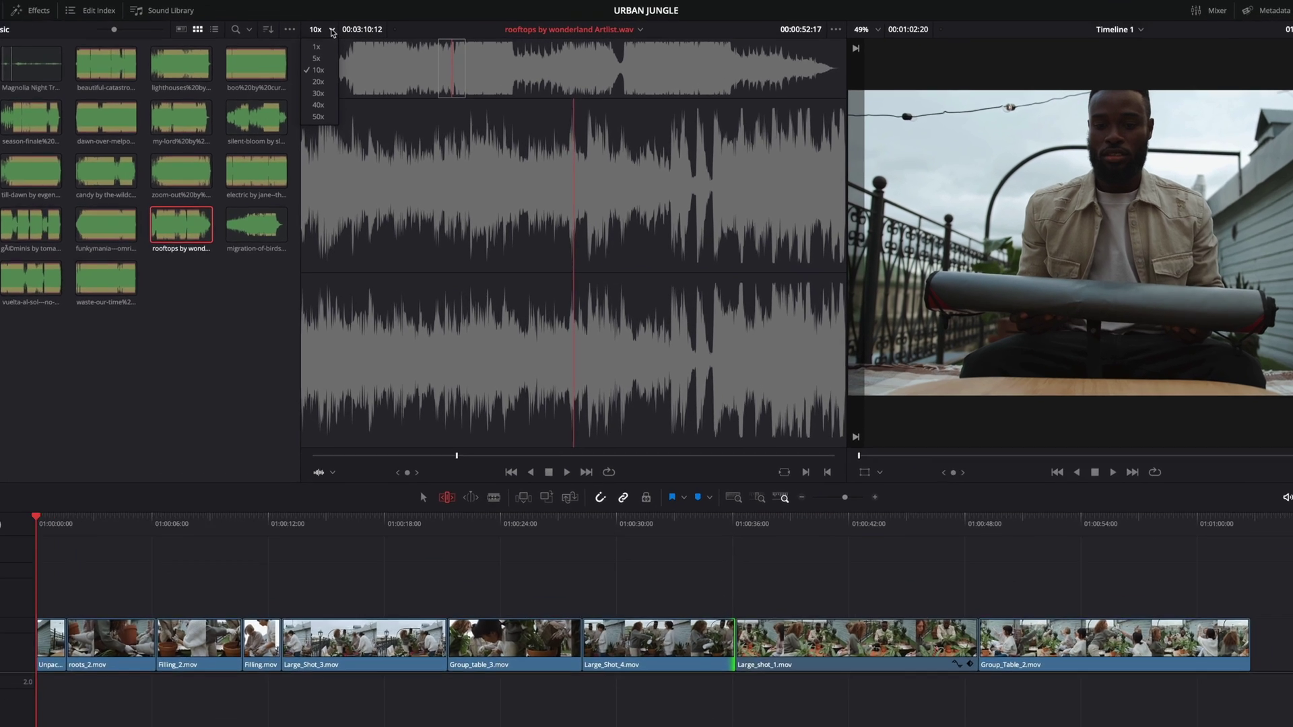
pyautogui.click(368, 84)
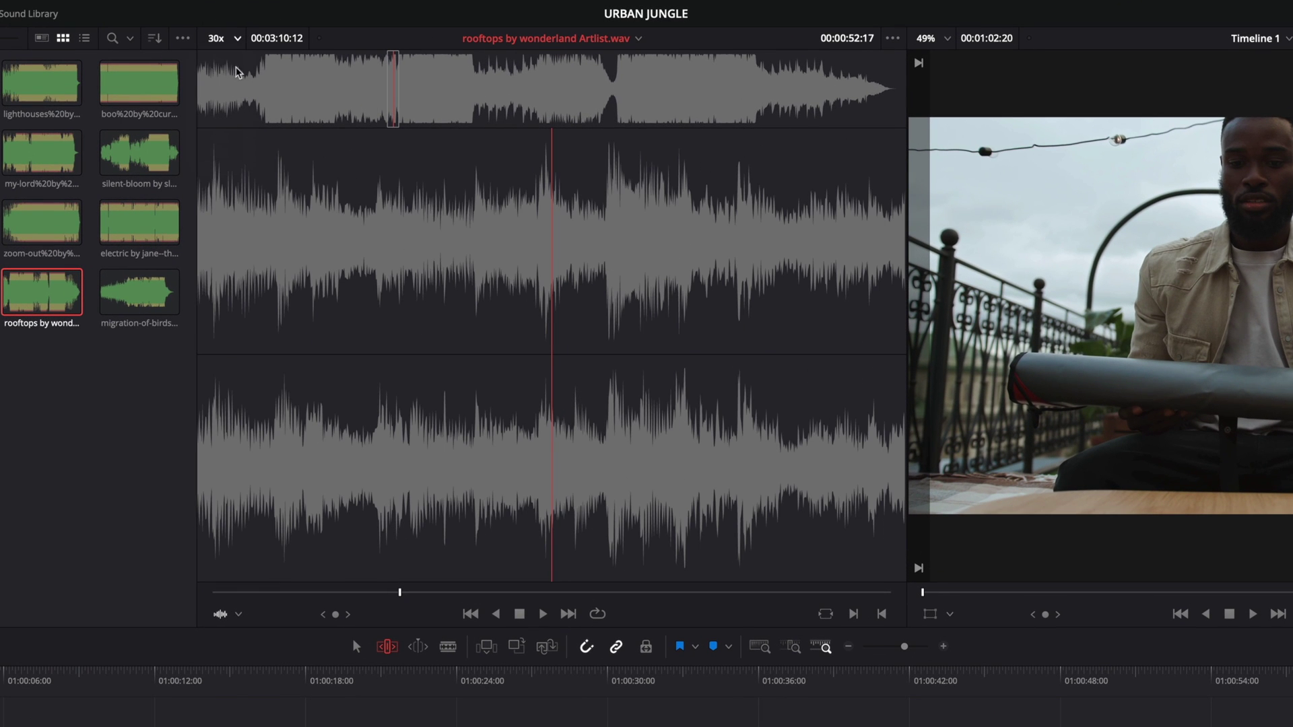
pyautogui.click(235, 39)
pyautogui.click(225, 62)
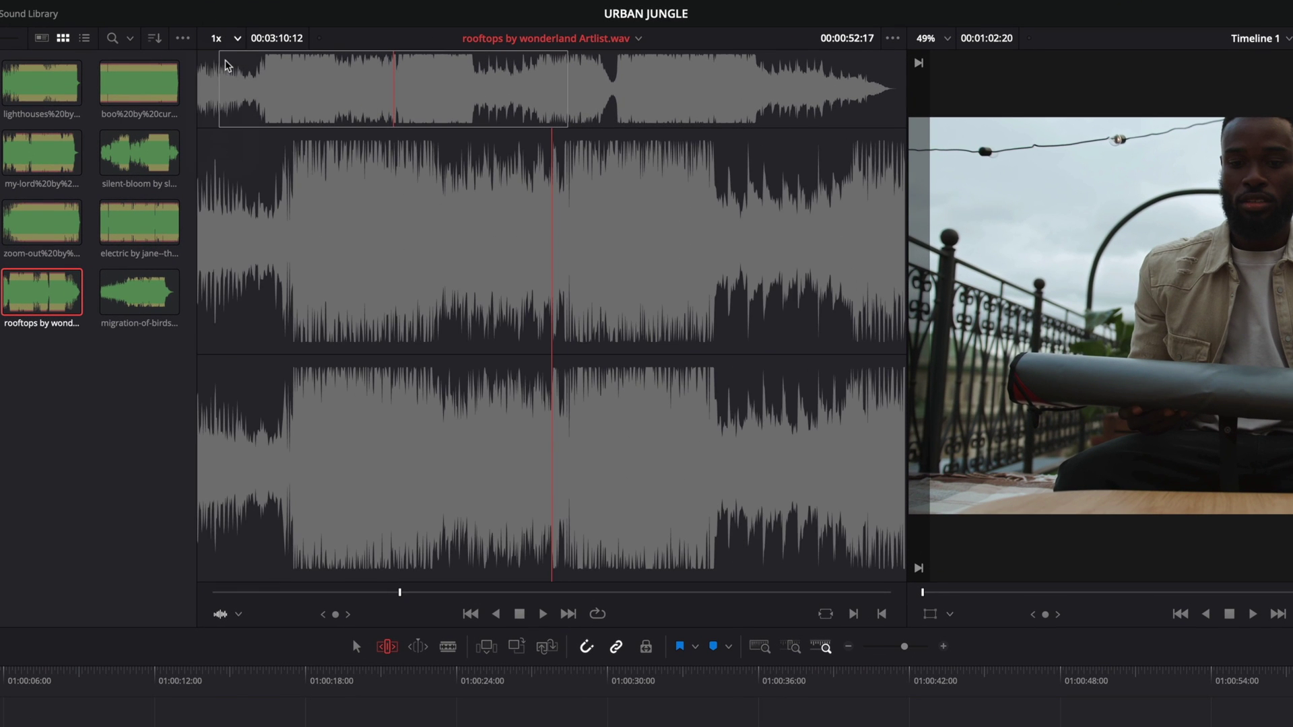
pyautogui.click(288, 101)
pyautogui.click(451, 115)
pyautogui.click(239, 39)
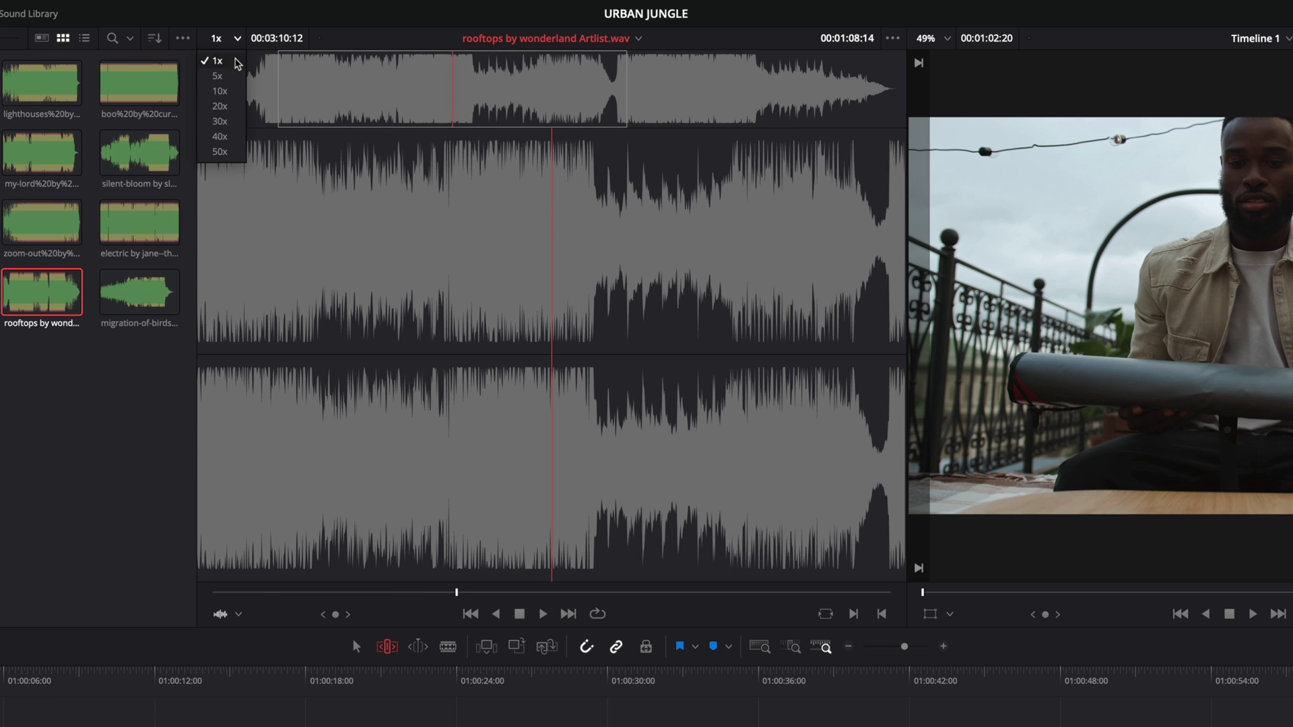
pyautogui.click(219, 91)
pyautogui.click(237, 38)
pyautogui.click(228, 106)
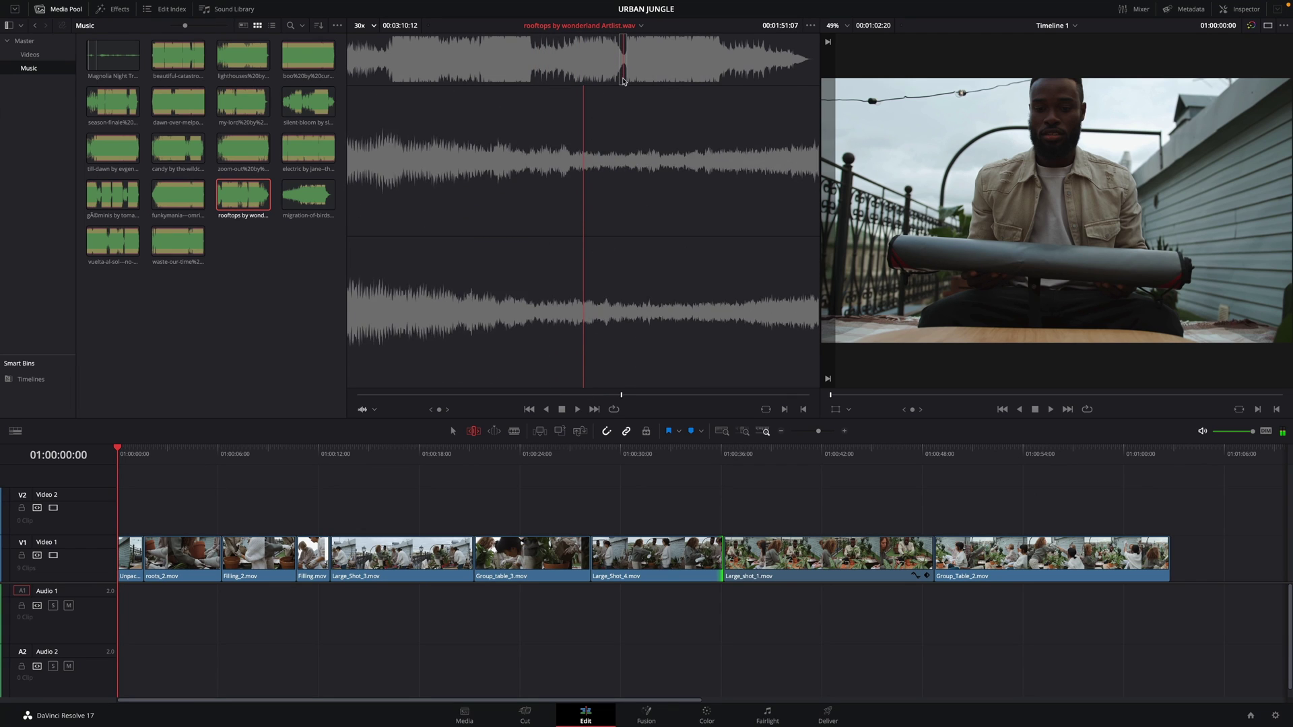
# Review the music around 1:51 with J and L, then jump to the track's end
pyautogui.click(623, 80)
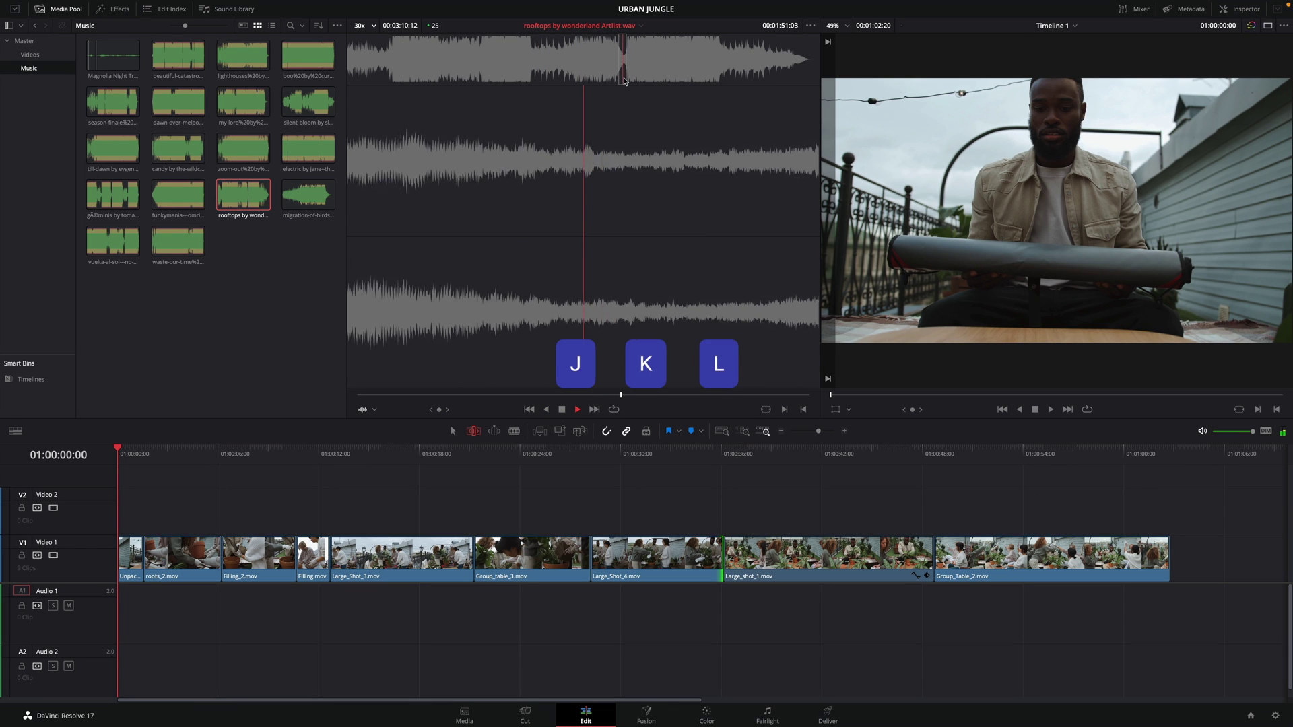
pyautogui.press('j')
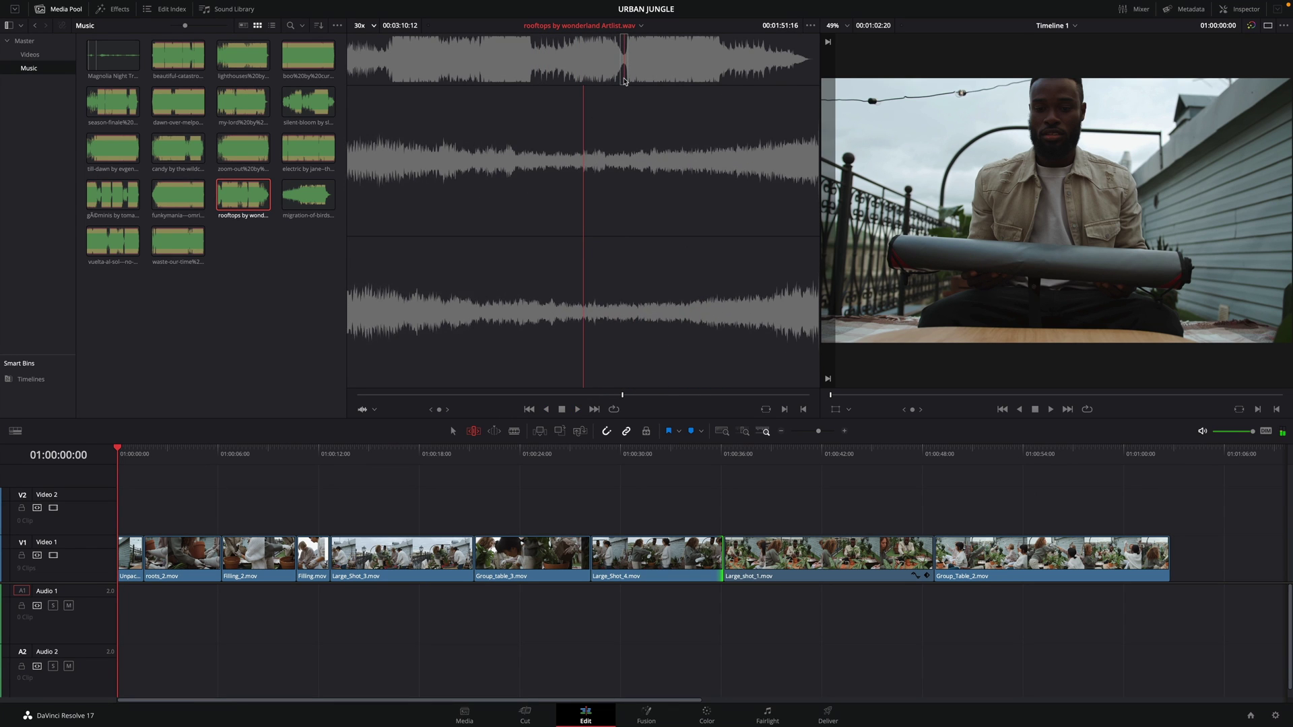
pyautogui.press('l')
pyautogui.press('l')
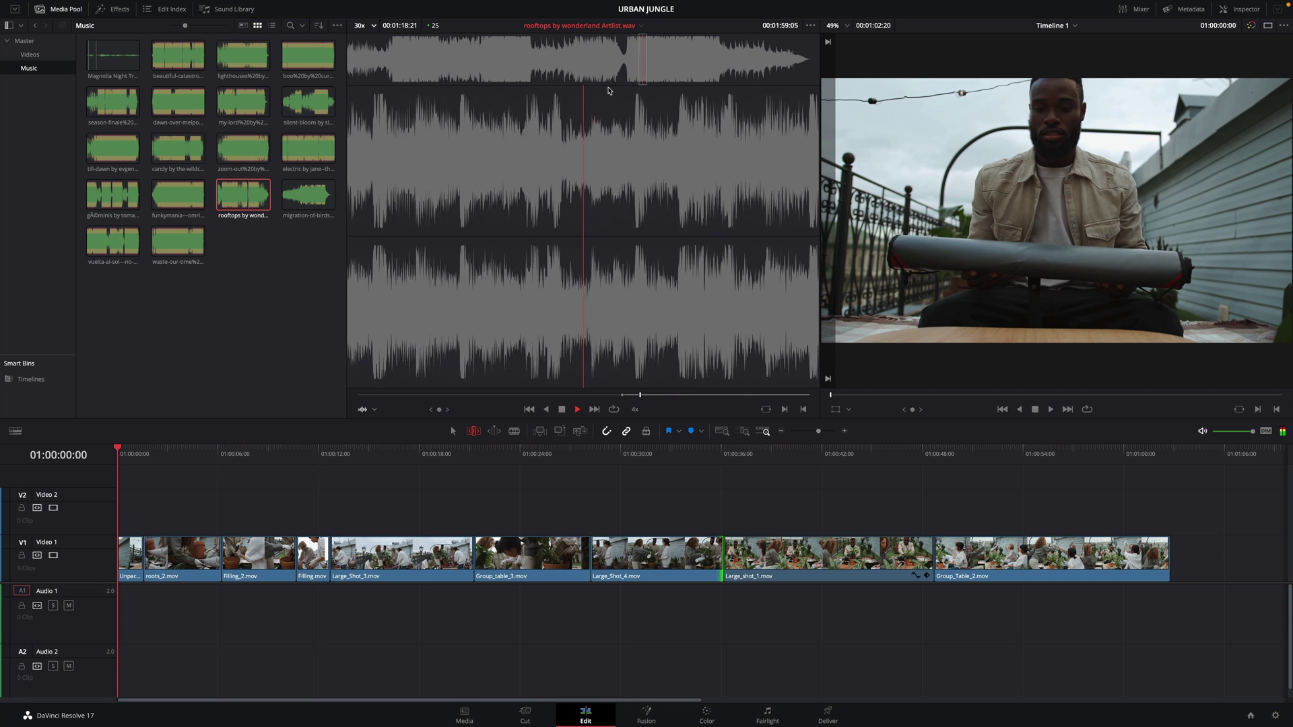
pyautogui.click(810, 79)
# Mark the out point at the music's end, overwrite it onto Audio 1, and fit the timeline view
pyautogui.press('o')
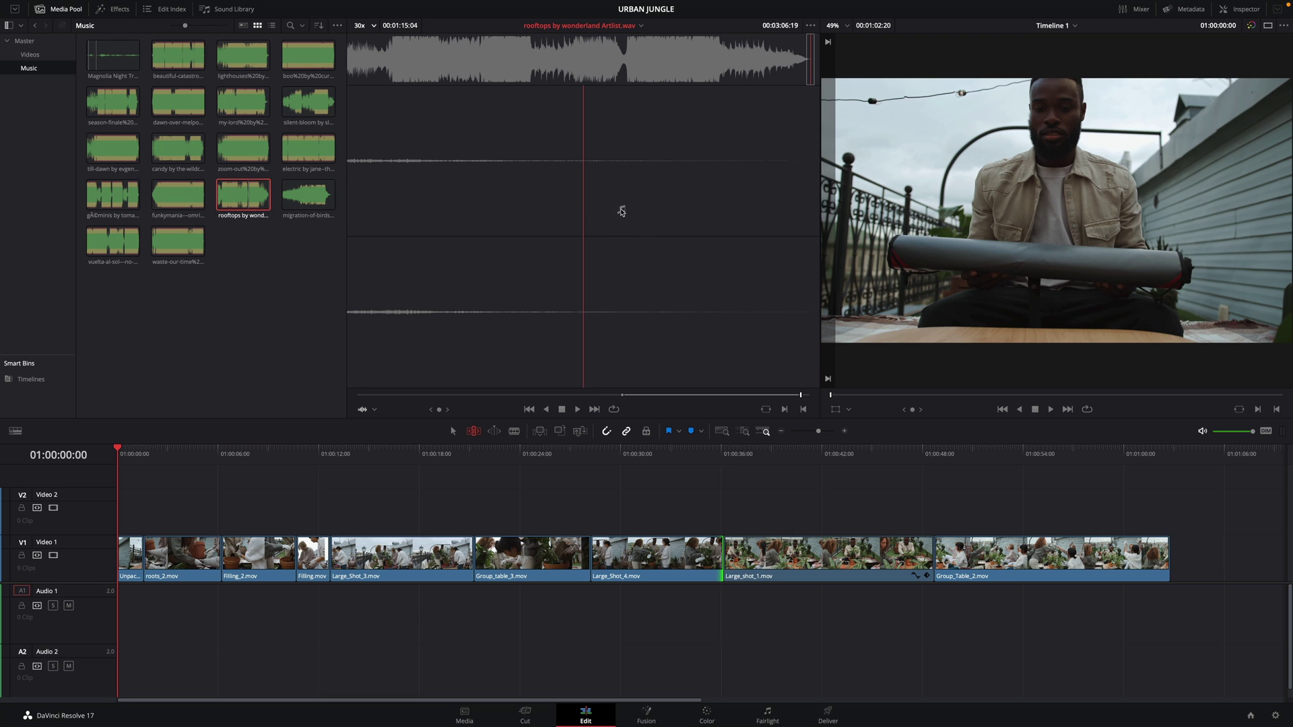
pyautogui.moveTo(621, 211); pyautogui.dragTo(881, 192)
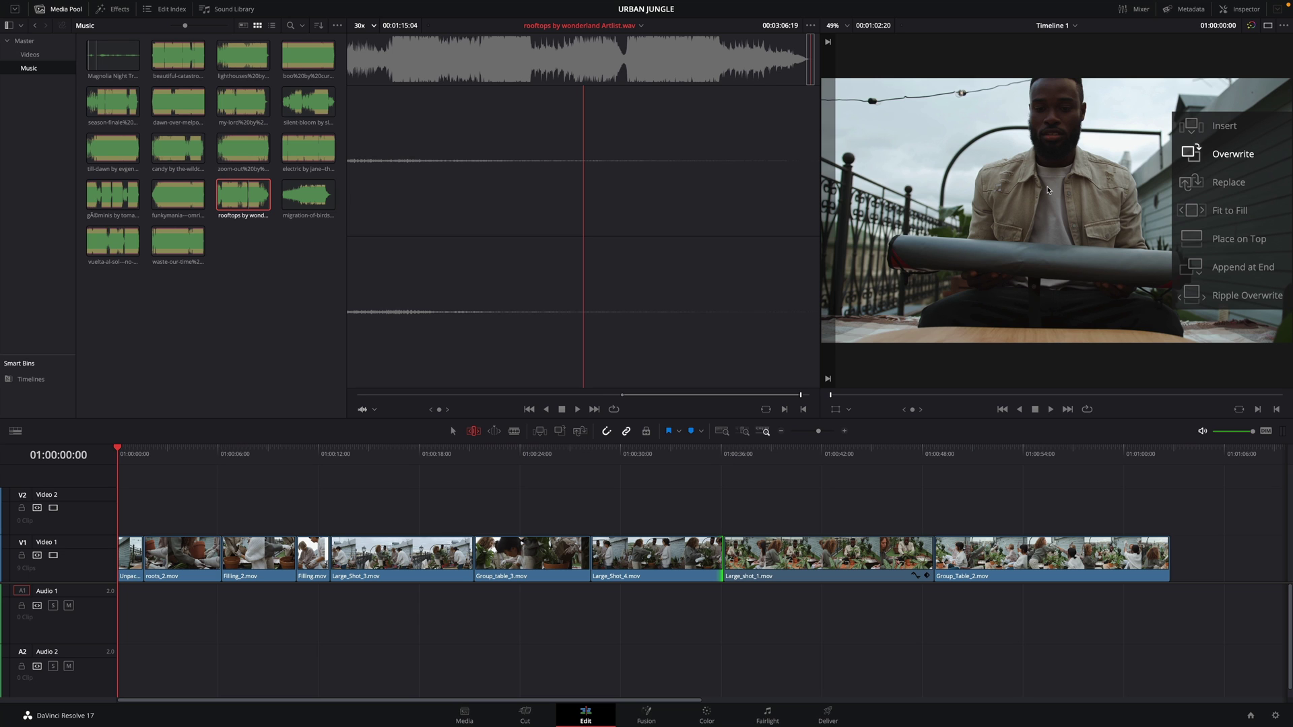
pyautogui.moveTo(1146, 195); pyautogui.dragTo(1216, 163)
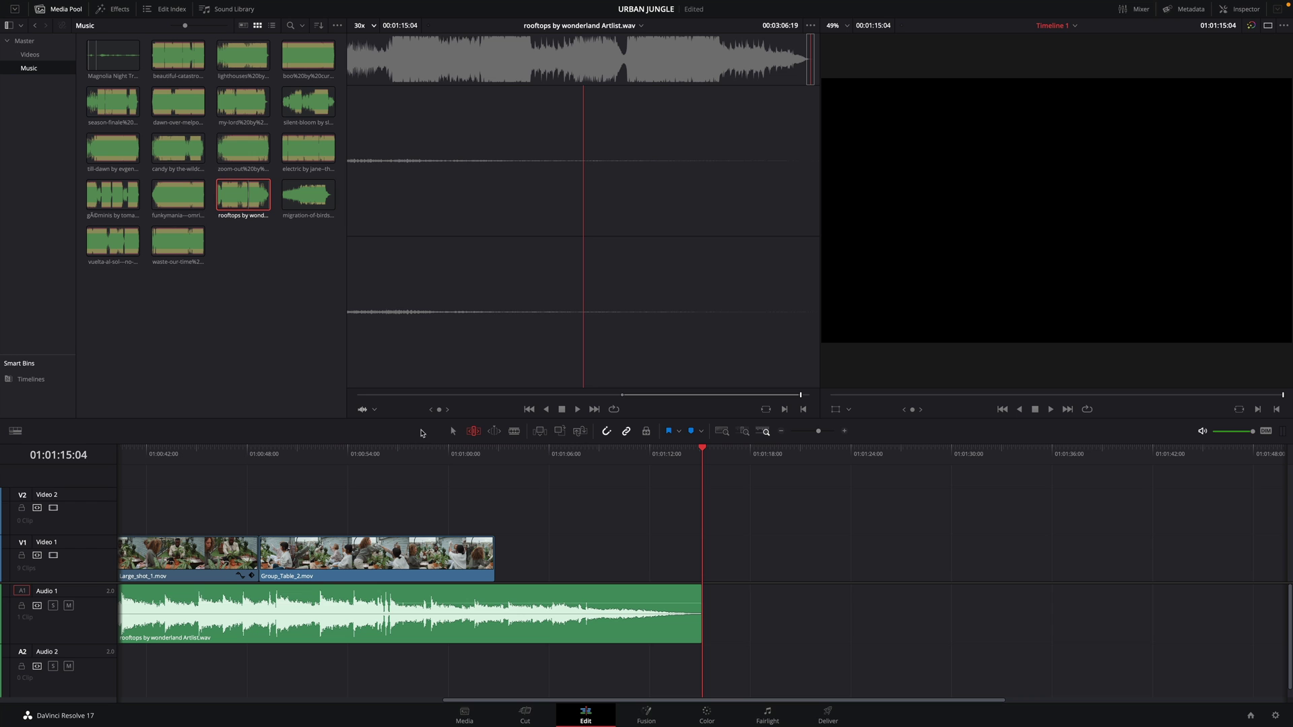
pyautogui.click(412, 456)
pyautogui.hotkey('shift', 'z')
pyautogui.press('Home')
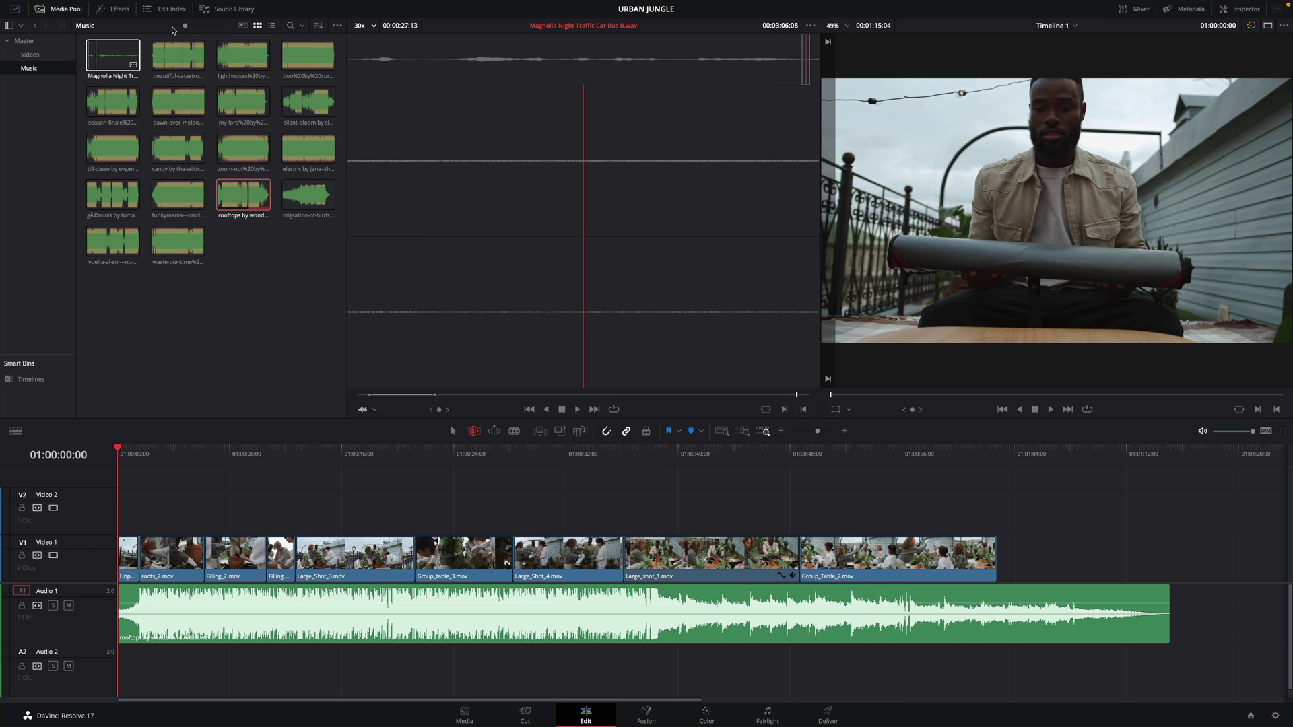
# Search the Sound Library for 'traffic' and preview the Magnolia Night Traffic Car Bus B result
pyautogui.click(229, 9)
pyautogui.click(84, 47)
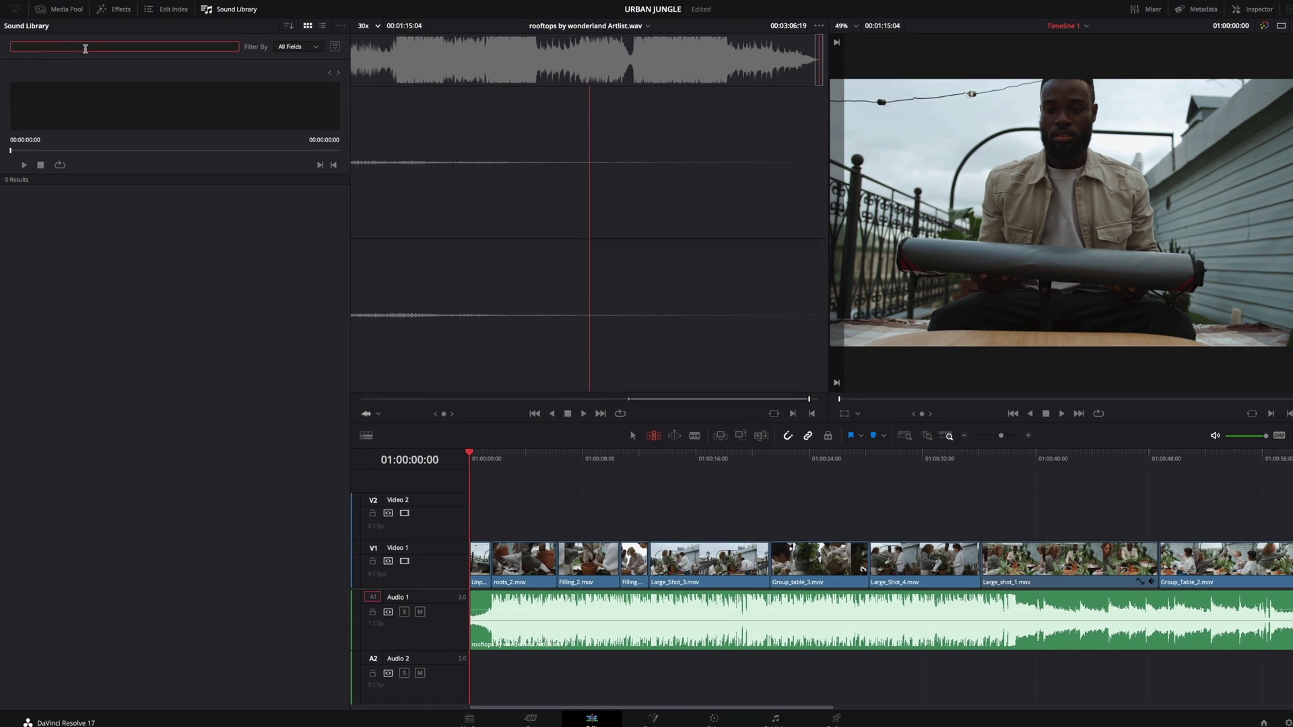
pyautogui.write('traffic')
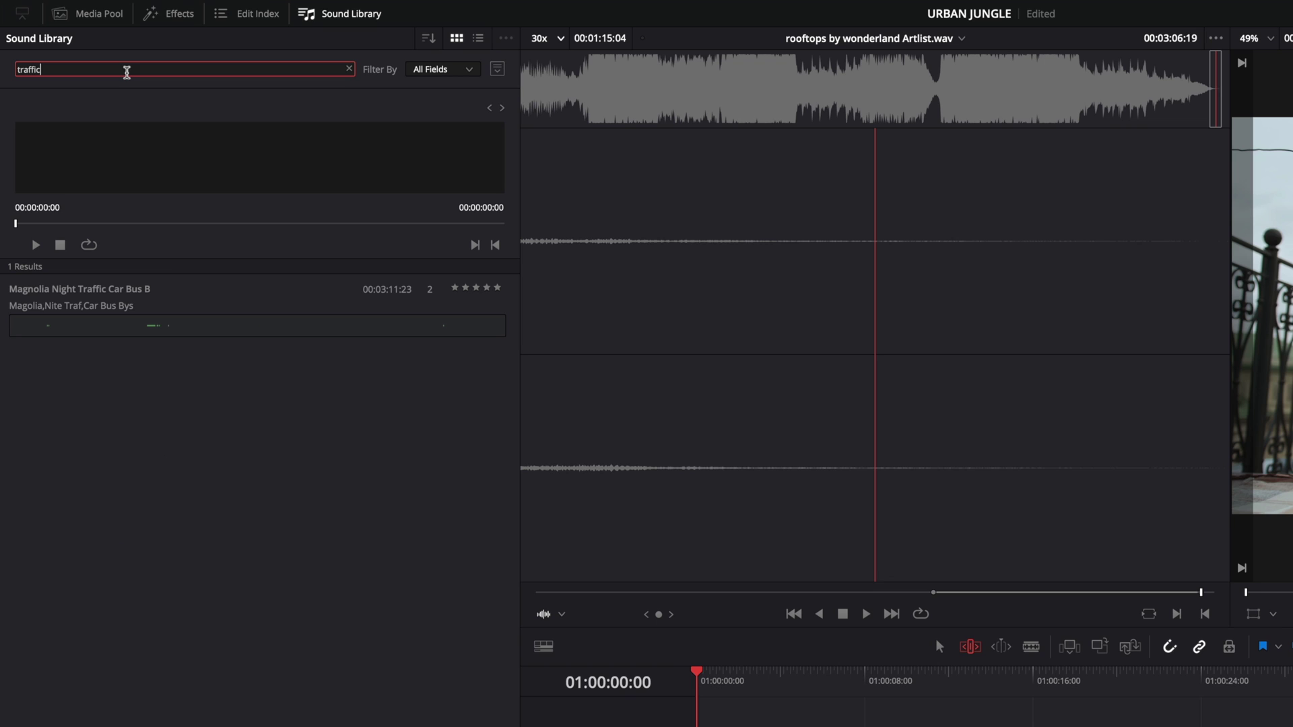
pyautogui.click(177, 301)
pyautogui.click(35, 245)
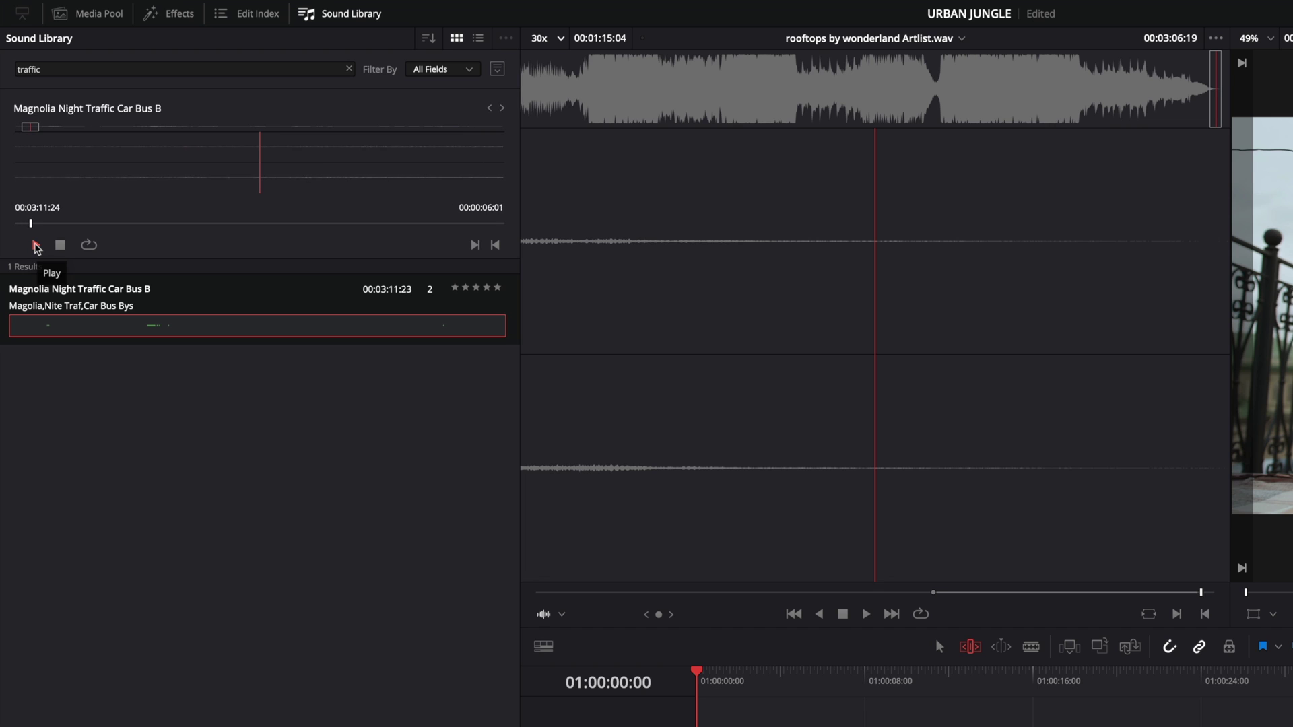
pyautogui.click(60, 245)
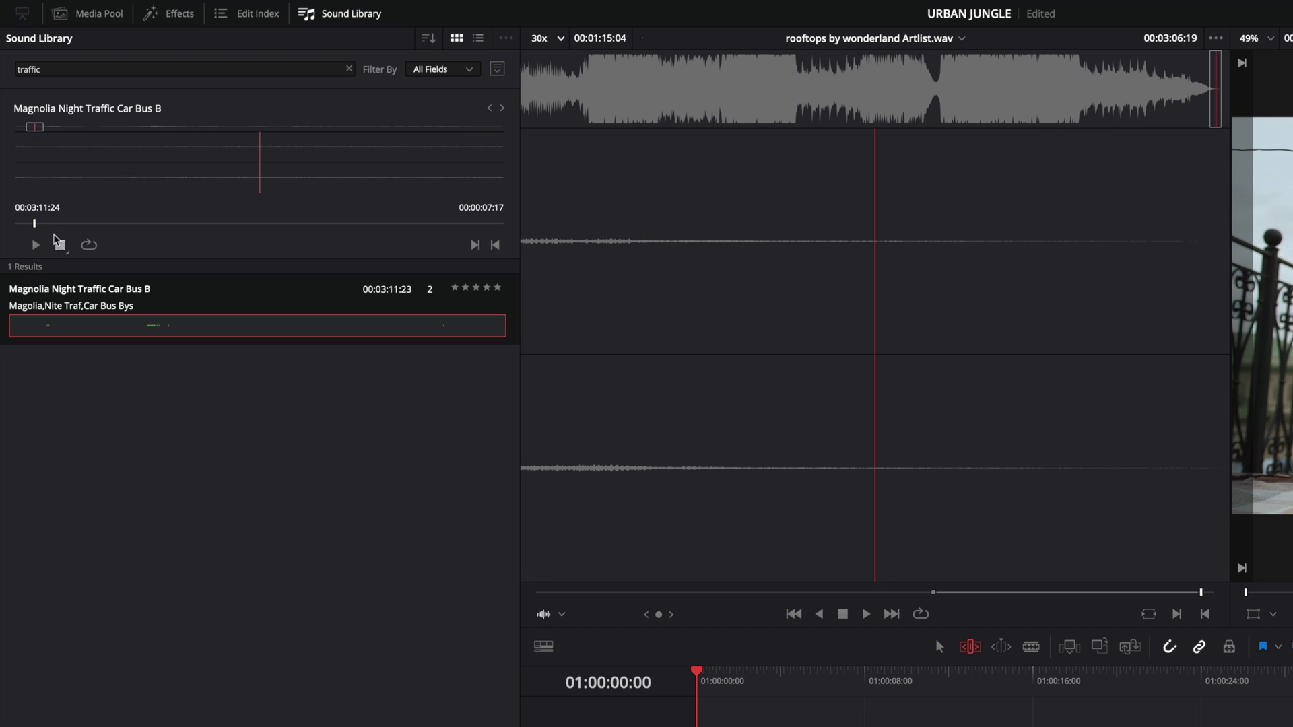
pyautogui.click(26, 224)
# Load the traffic sound into the source viewer and mark its out point at 00:01:48:11
pyautogui.moveTo(169, 328); pyautogui.dragTo(821, 279)
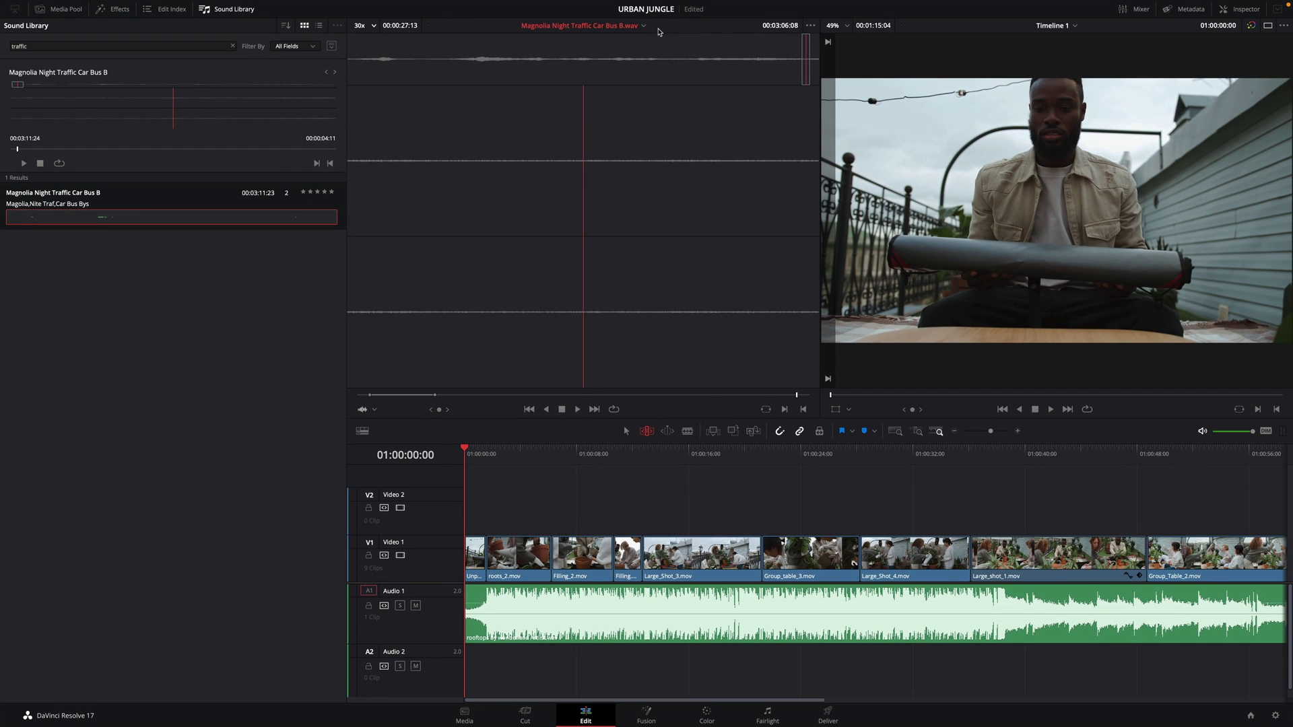
pyautogui.moveTo(374, 76); pyautogui.dragTo(614, 77)
pyautogui.press('o')
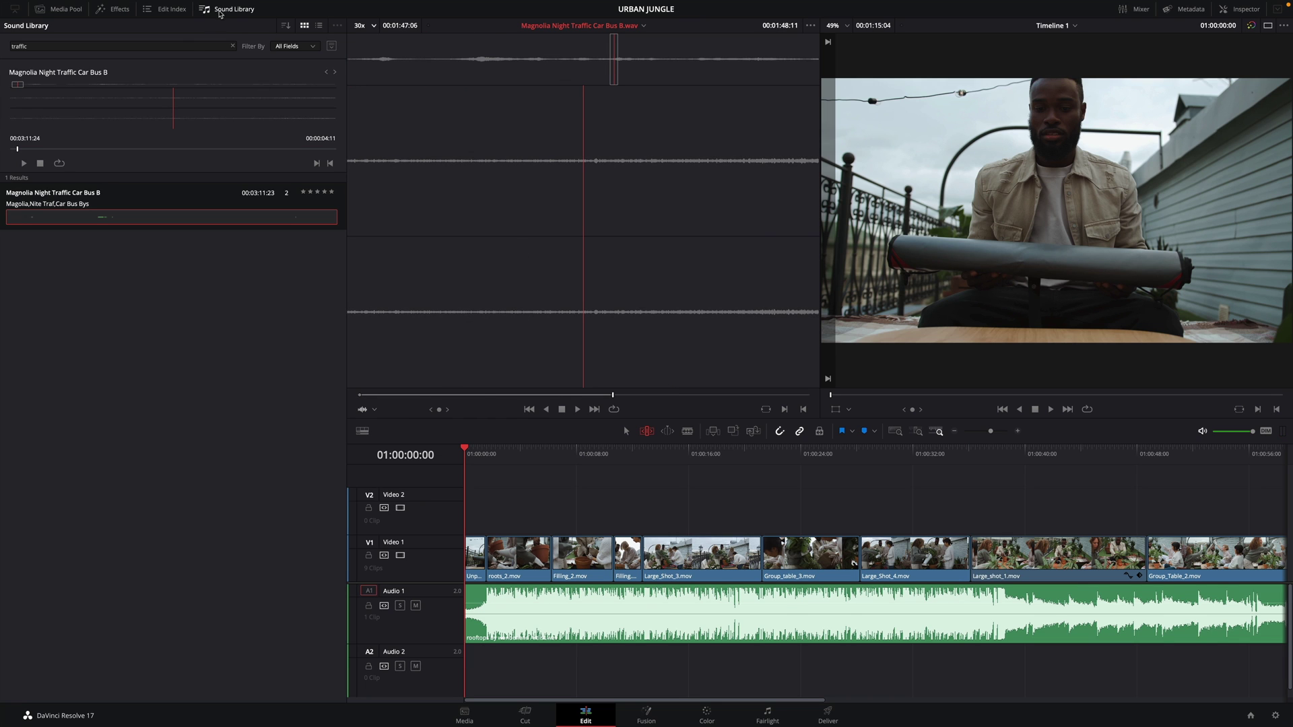
# Close the Sound Library, insert the traffic sound at 01:00:10:17, then undo the insert
pyautogui.click(205, 10)
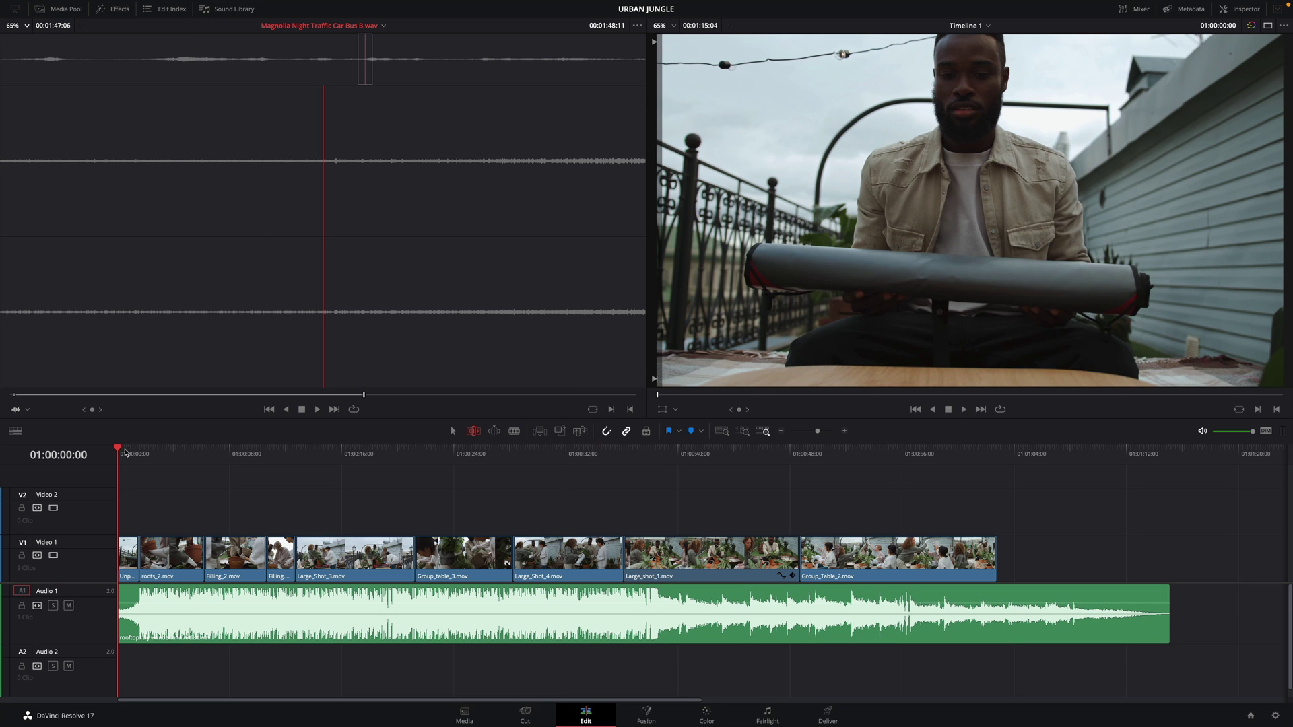
pyautogui.moveTo(127, 453); pyautogui.dragTo(266, 456)
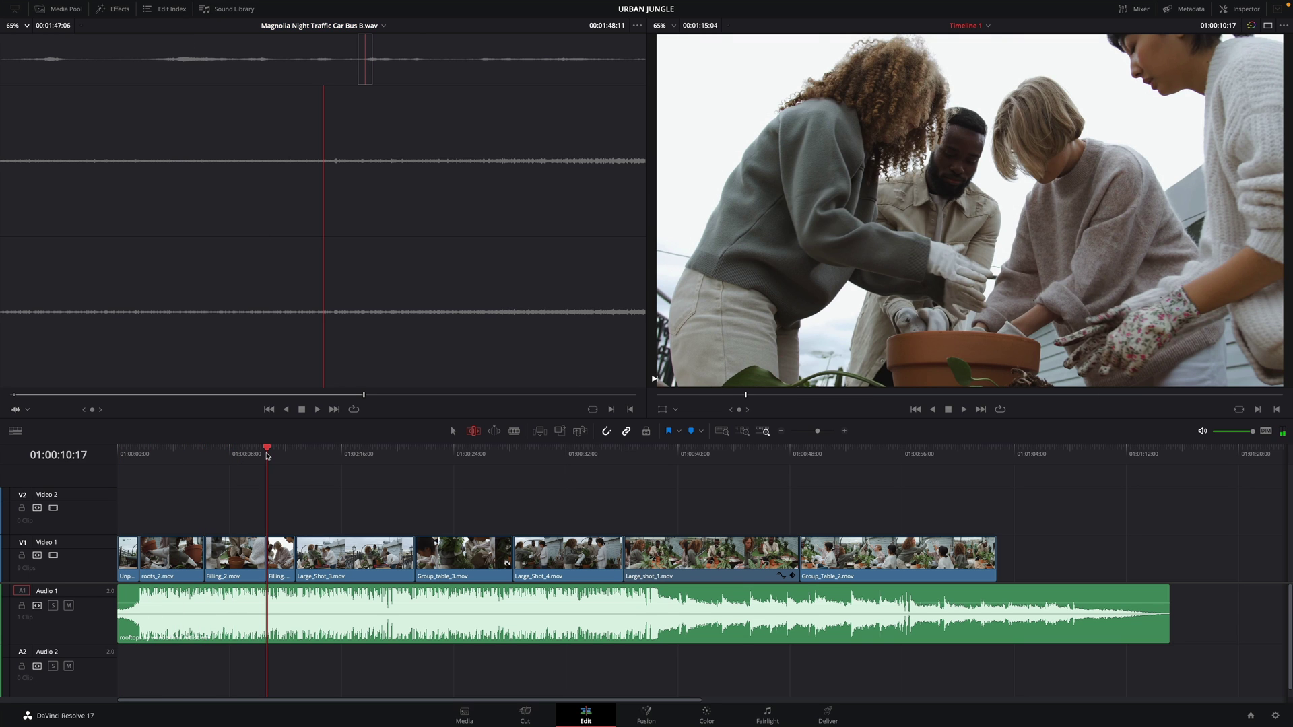
pyautogui.moveTo(317, 283); pyautogui.dragTo(1186, 132)
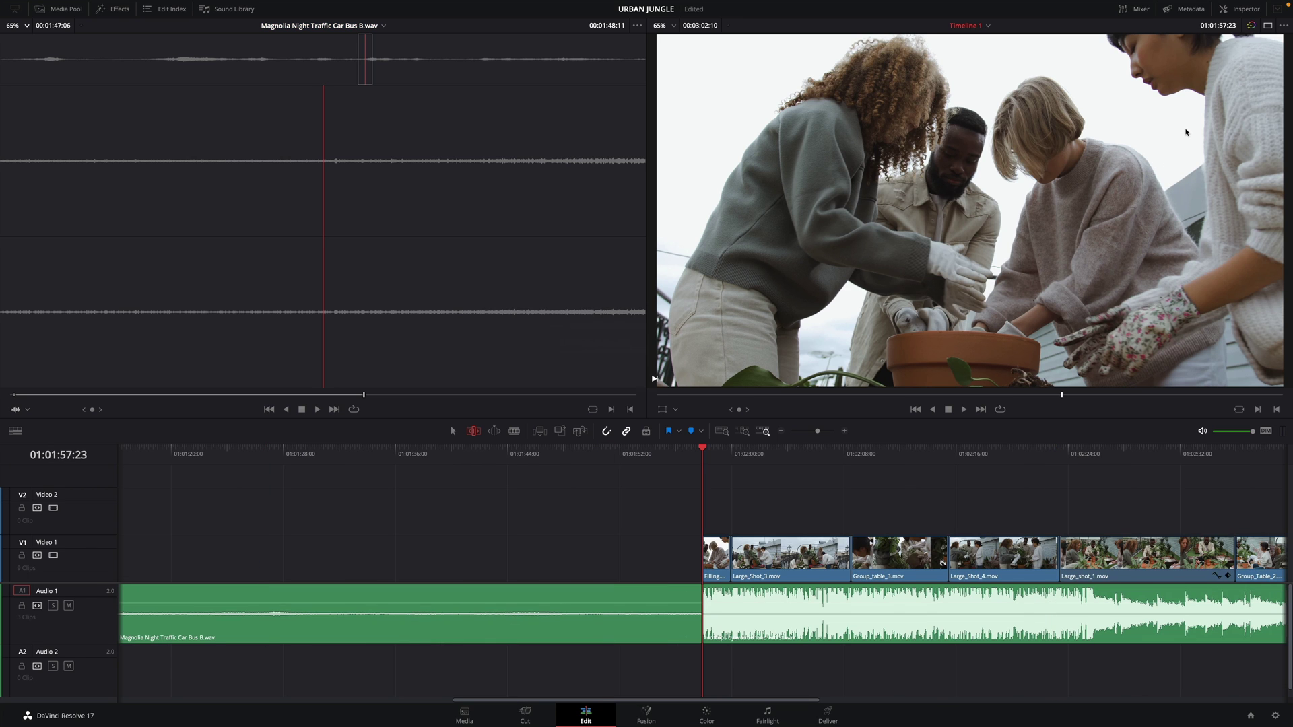
pyautogui.hotkey('shift', 'z')
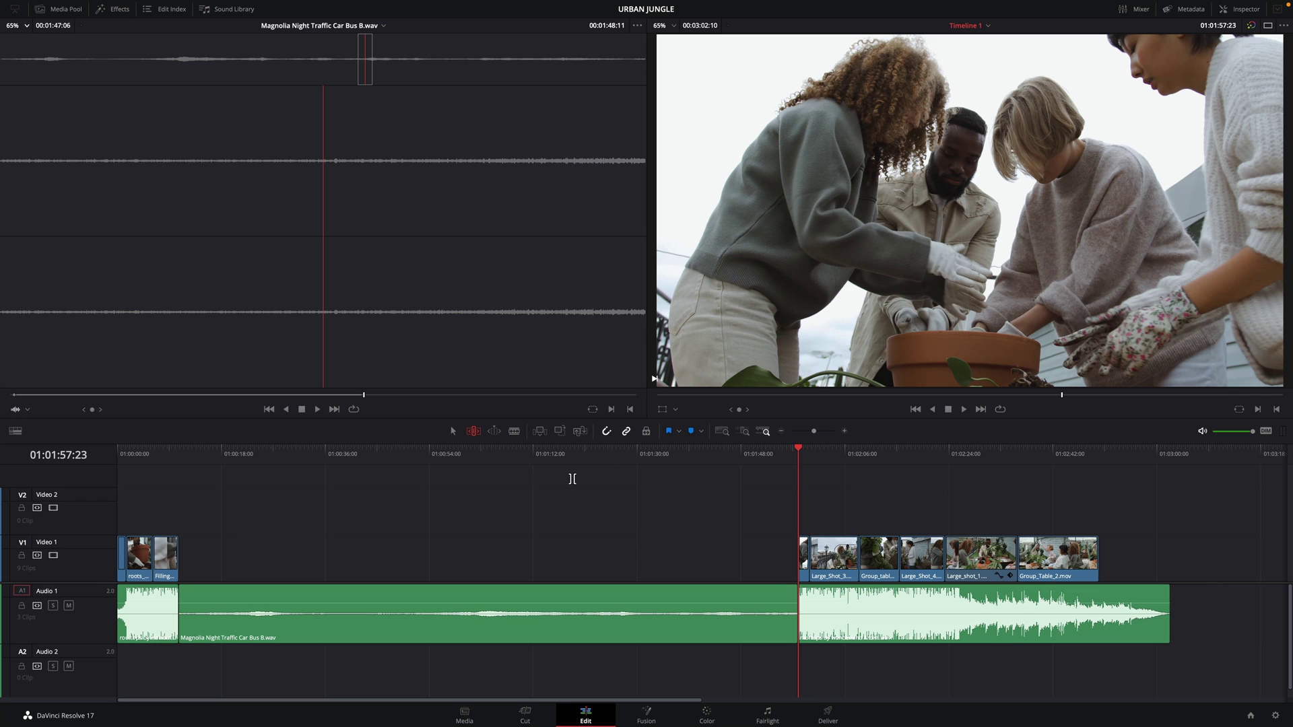
pyautogui.press('super+z')
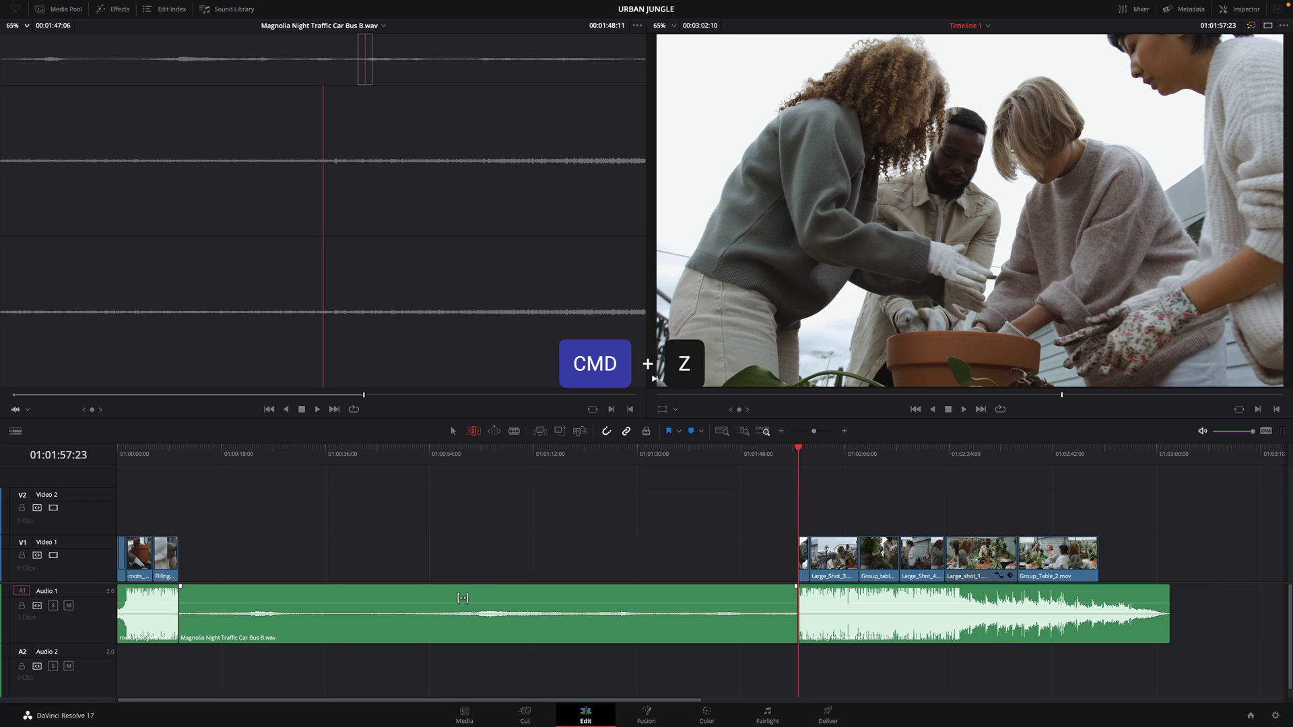
# Overwrite the traffic sound onto Audio 1 at the playhead, then undo it
pyautogui.click(173, 398)
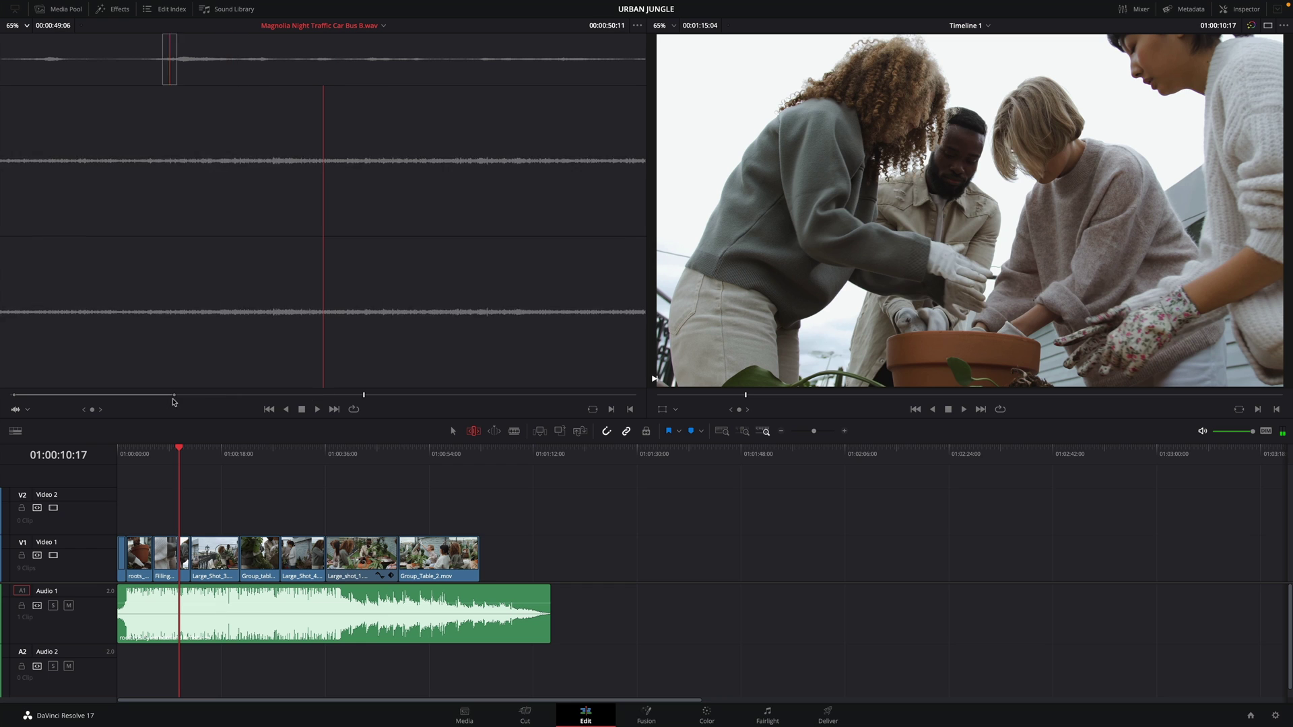
pyautogui.moveTo(236, 285); pyautogui.dragTo(1233, 163)
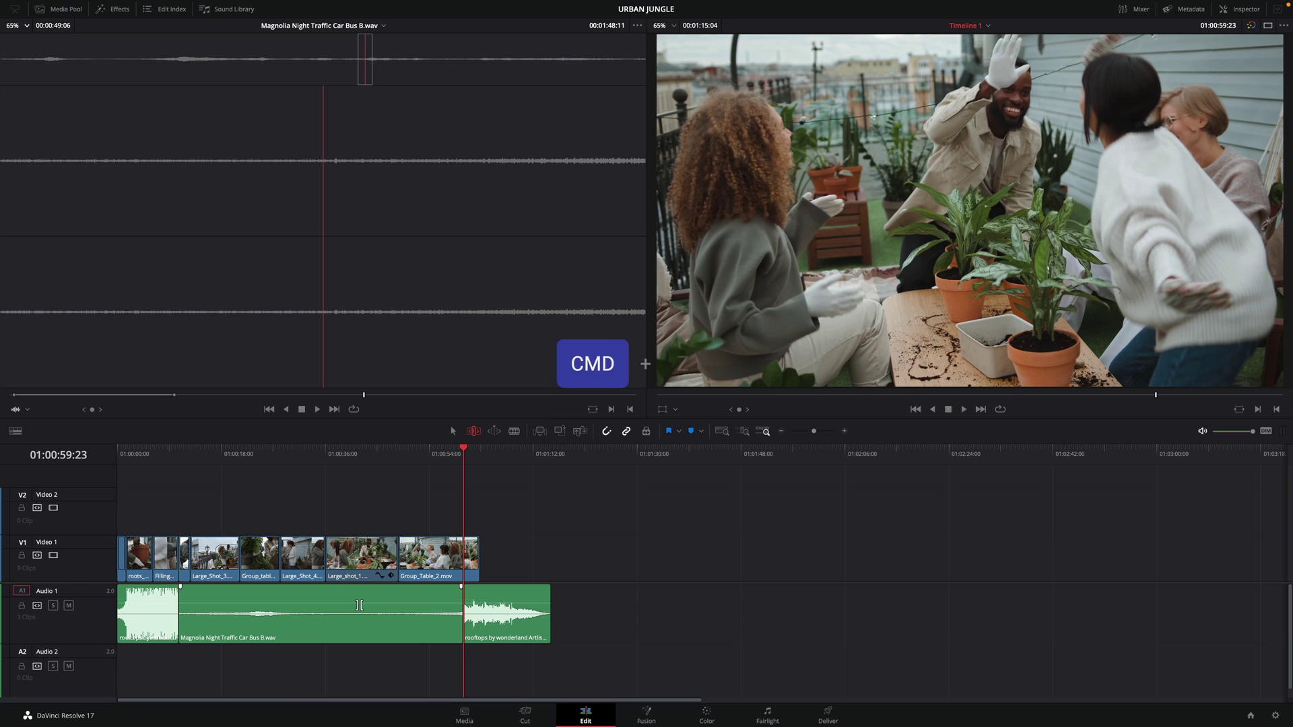
pyautogui.press('super+z')
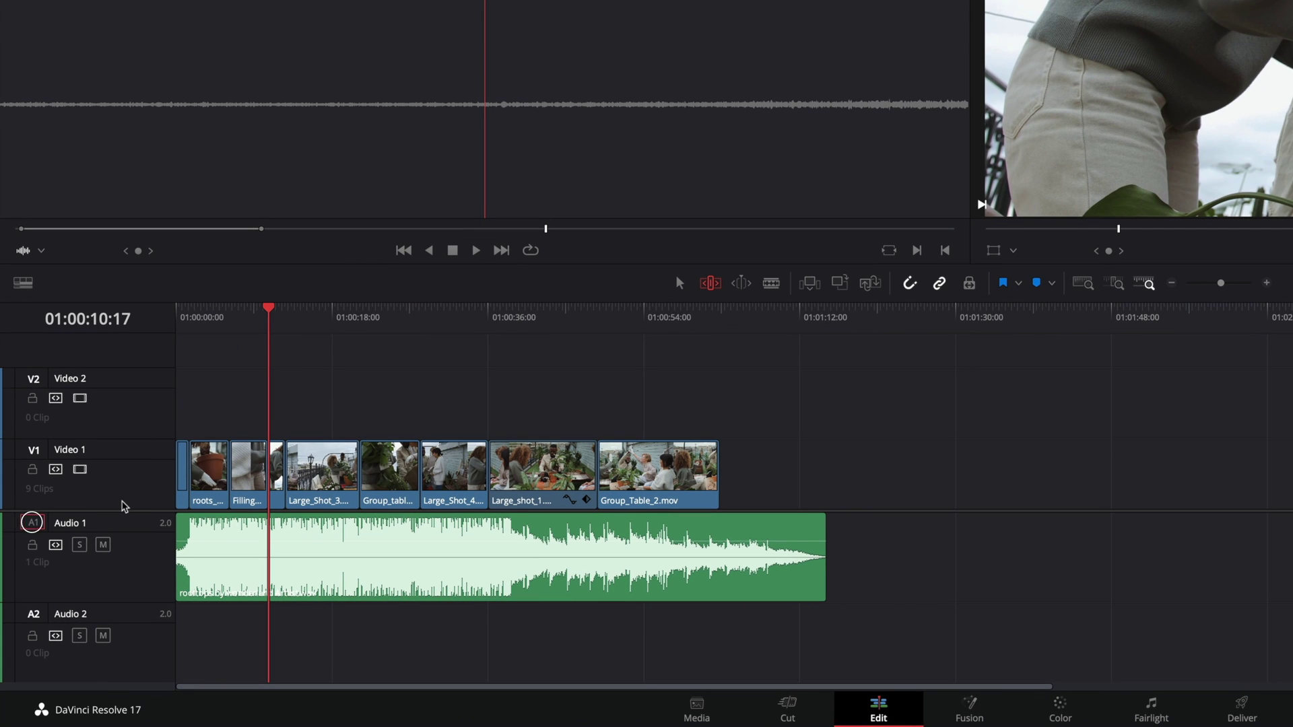
# Patch source audio to Audio 2 and overwrite the traffic sound there at 01:00:10:17
pyautogui.click(32, 522)
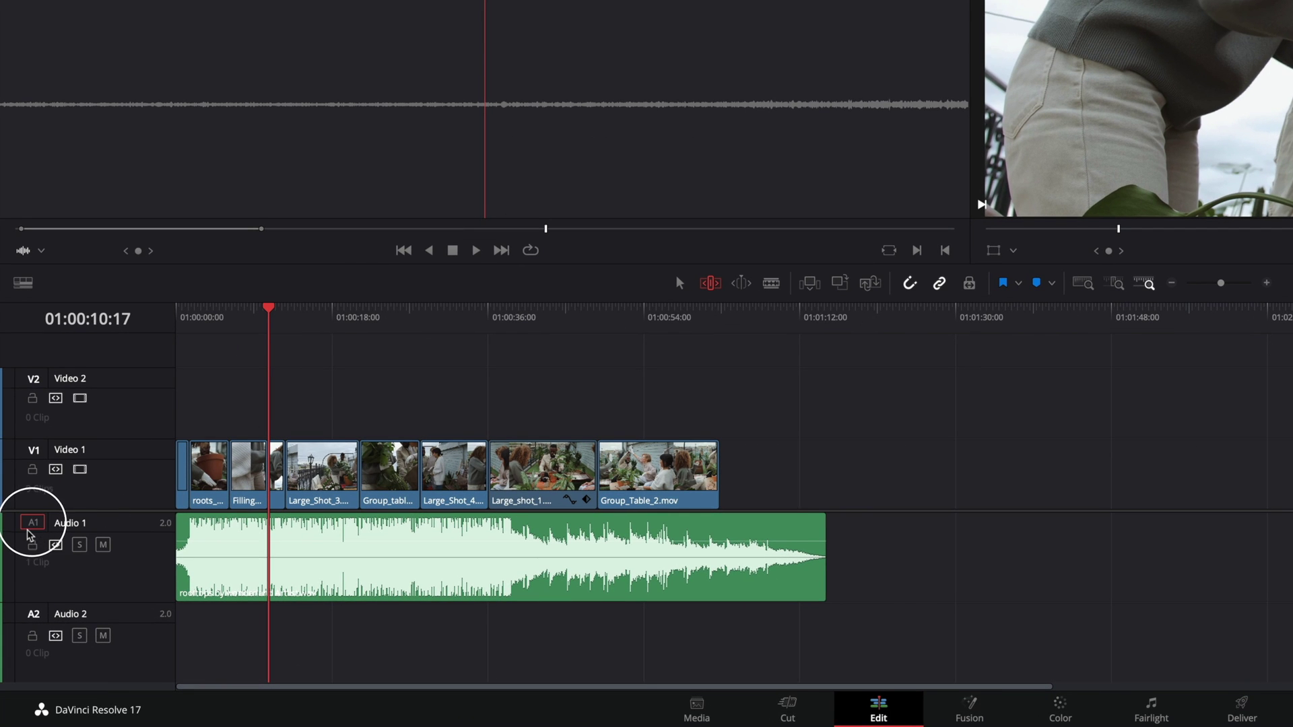
pyautogui.click(33, 615)
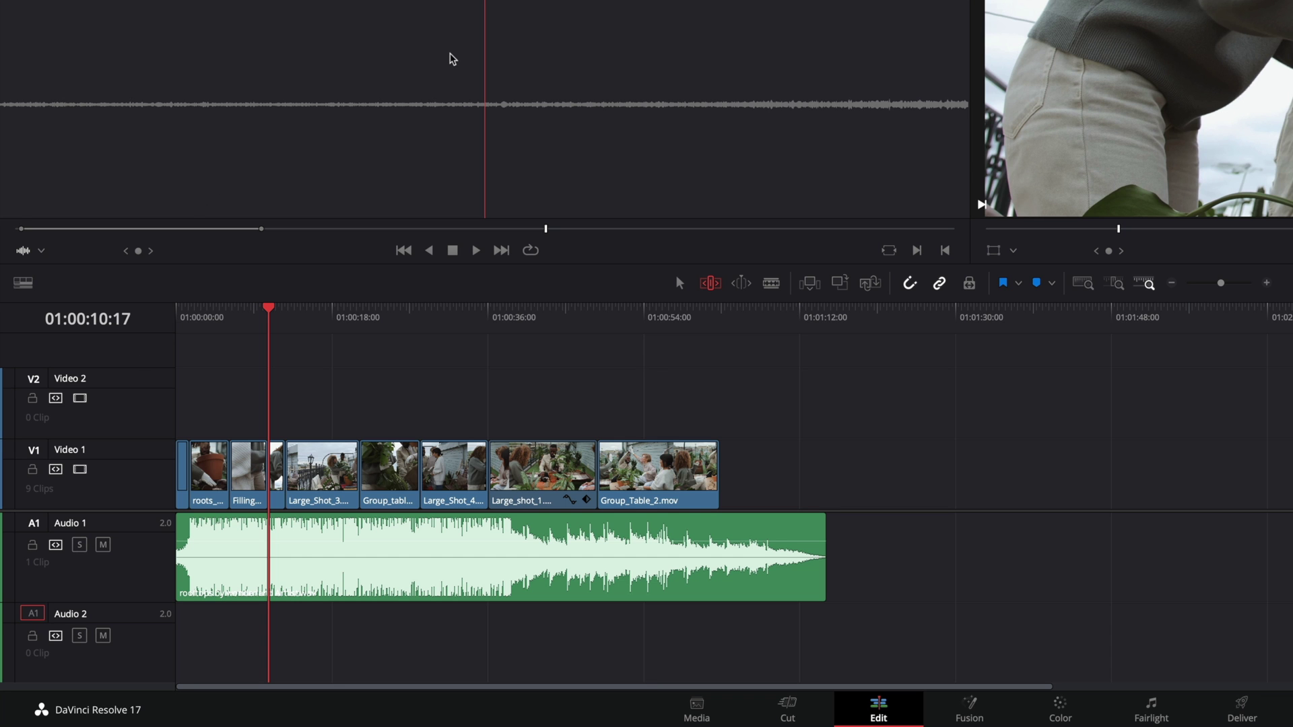
pyautogui.moveTo(451, 59); pyautogui.dragTo(1215, 157)
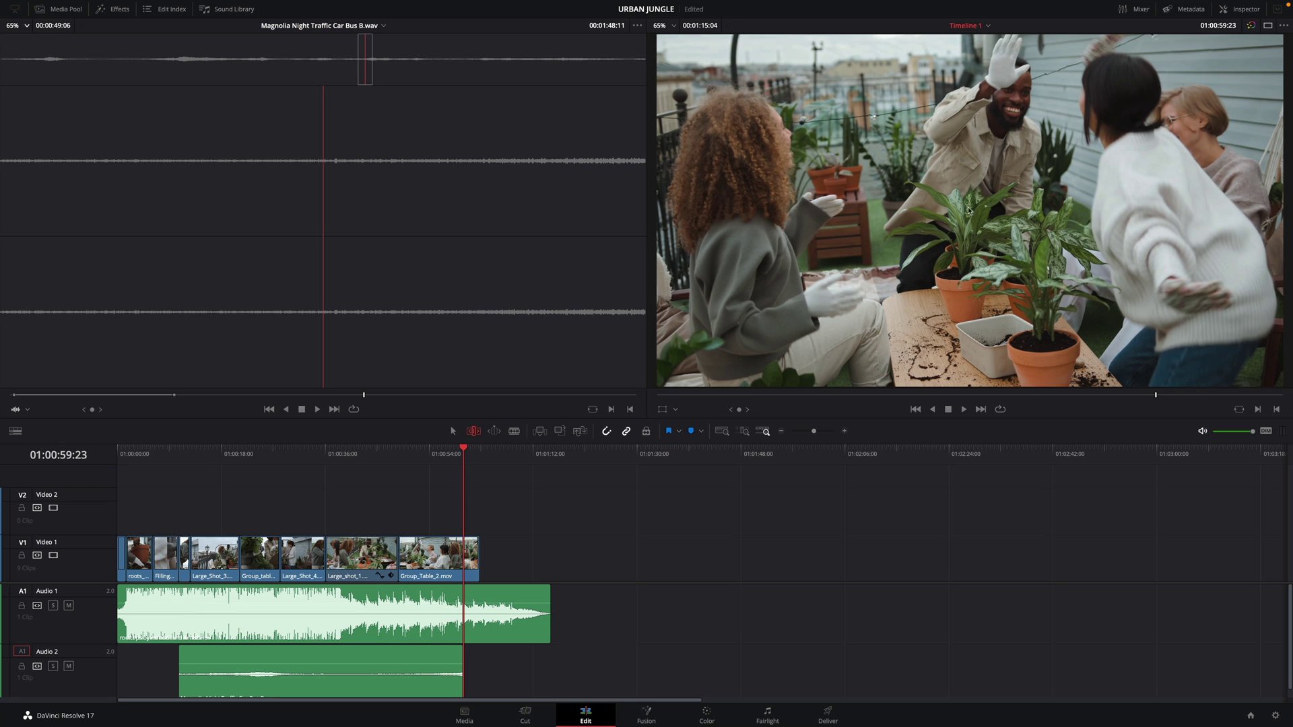
pyautogui.moveTo(368, 453); pyautogui.dragTo(176, 463)
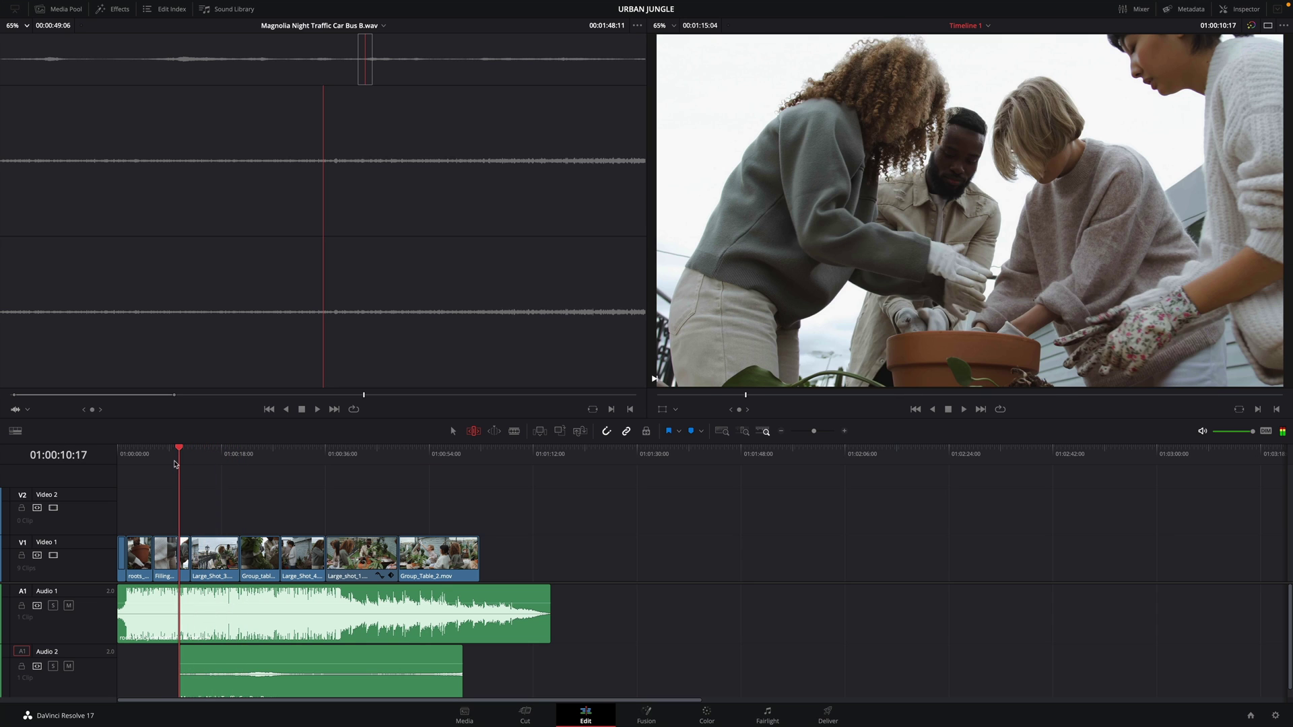
# Re-patch source audio to Audio 1, enlarge the audio tracks, and fit the whole edit in view
pyautogui.click(22, 592)
pyautogui.moveTo(721, 581); pyautogui.dragTo(721, 555)
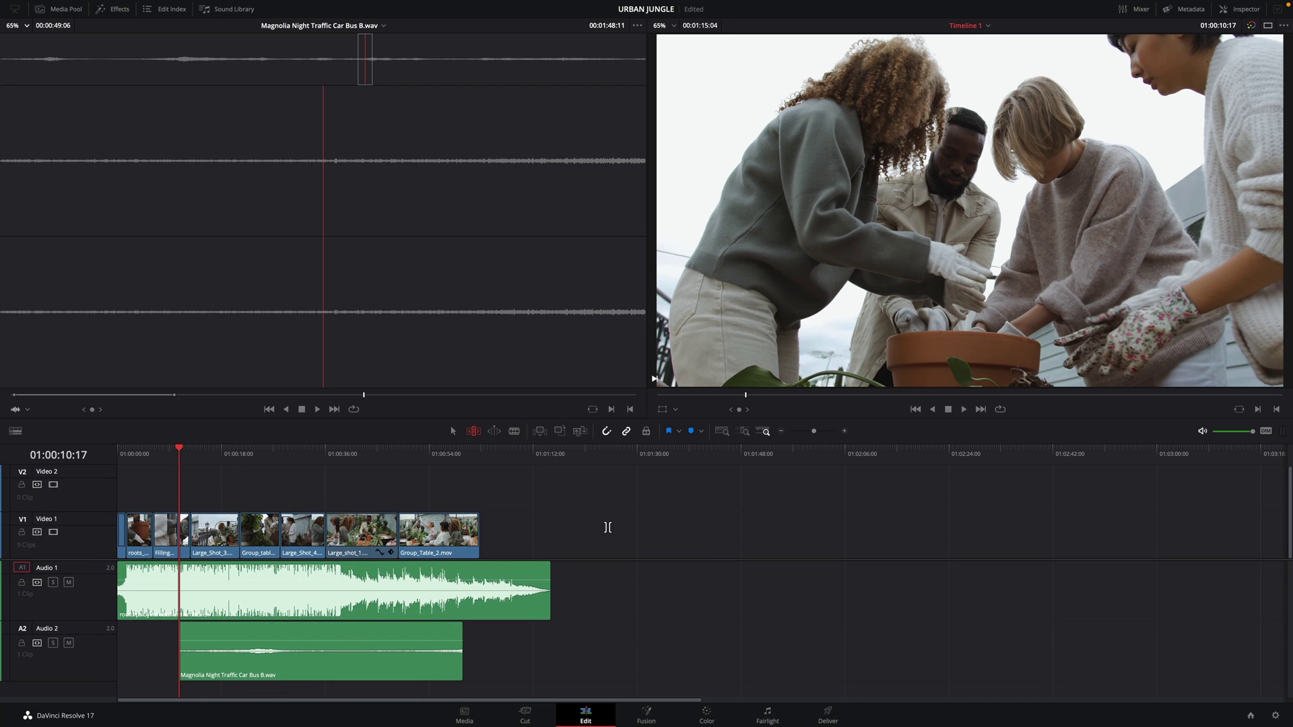
pyautogui.hotkey('shift', 'z')
pyautogui.press('a')
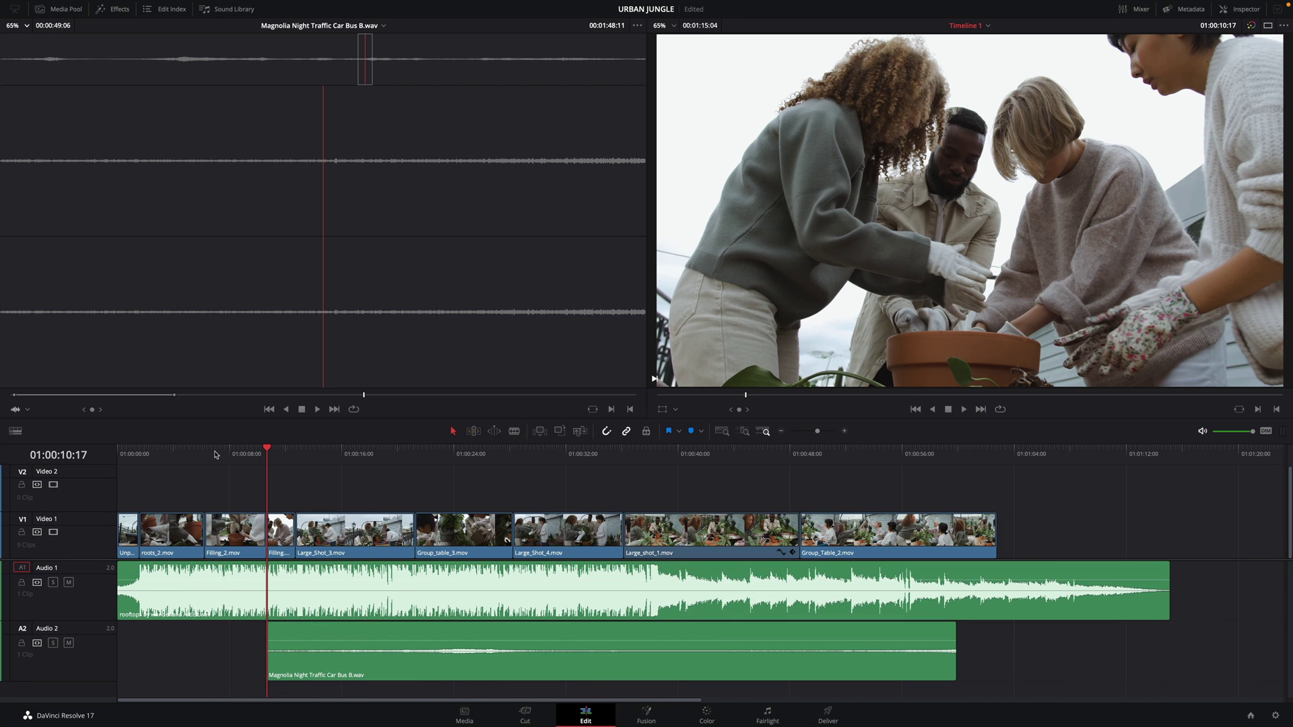
pyautogui.press('Home')
pyautogui.moveTo(289, 421); pyautogui.dragTo(232, 362)
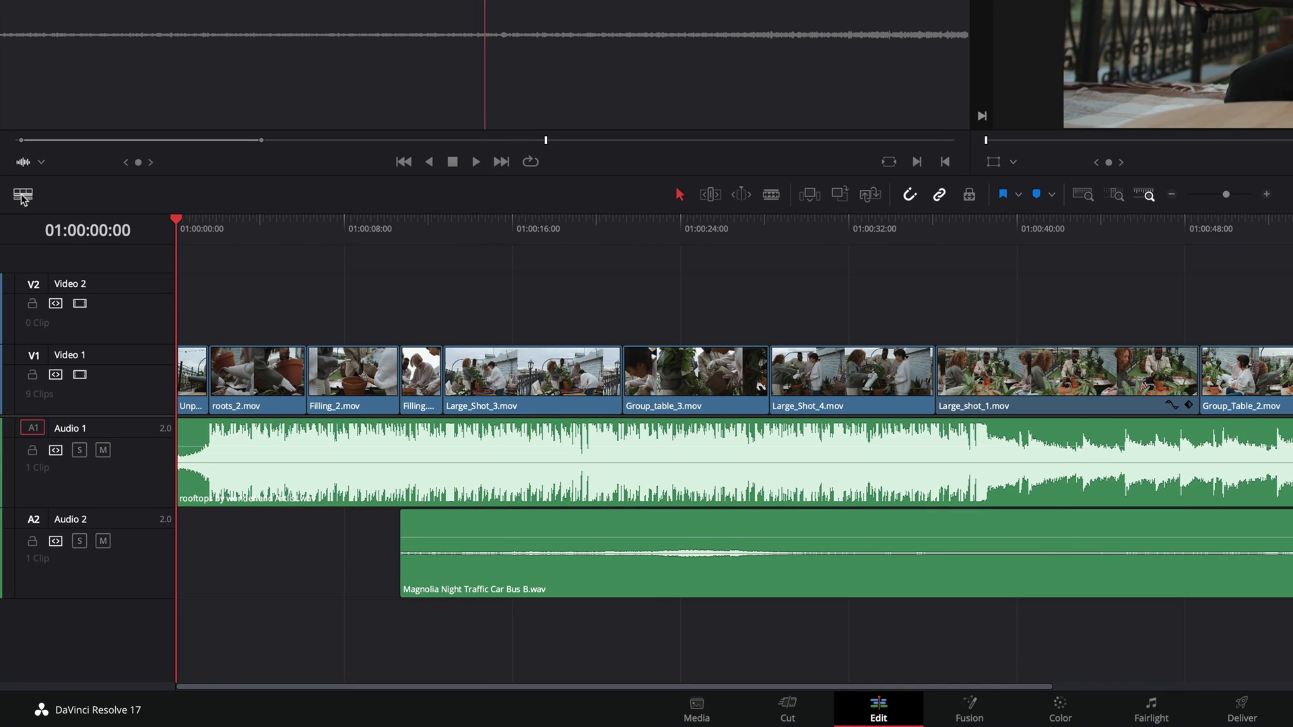
# Turn on Stacked Timelines in the timeline view options and show the media pool
pyautogui.click(23, 195)
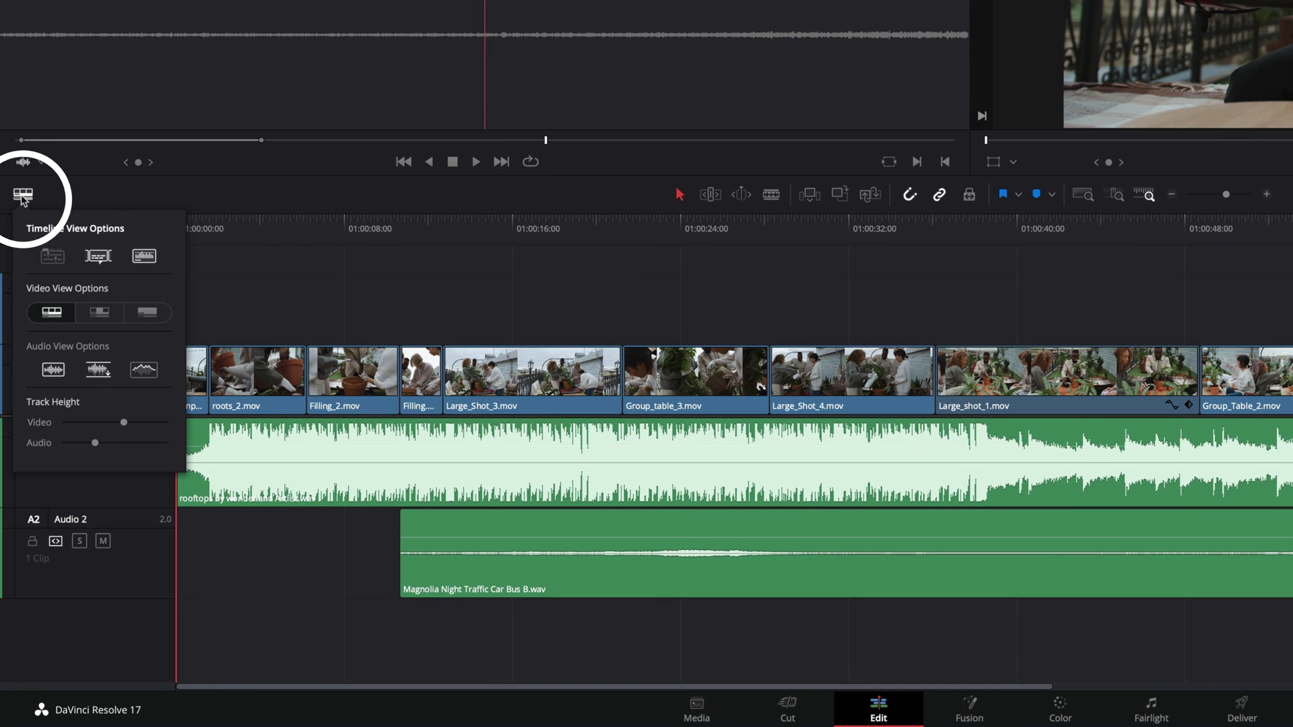
pyautogui.click(53, 258)
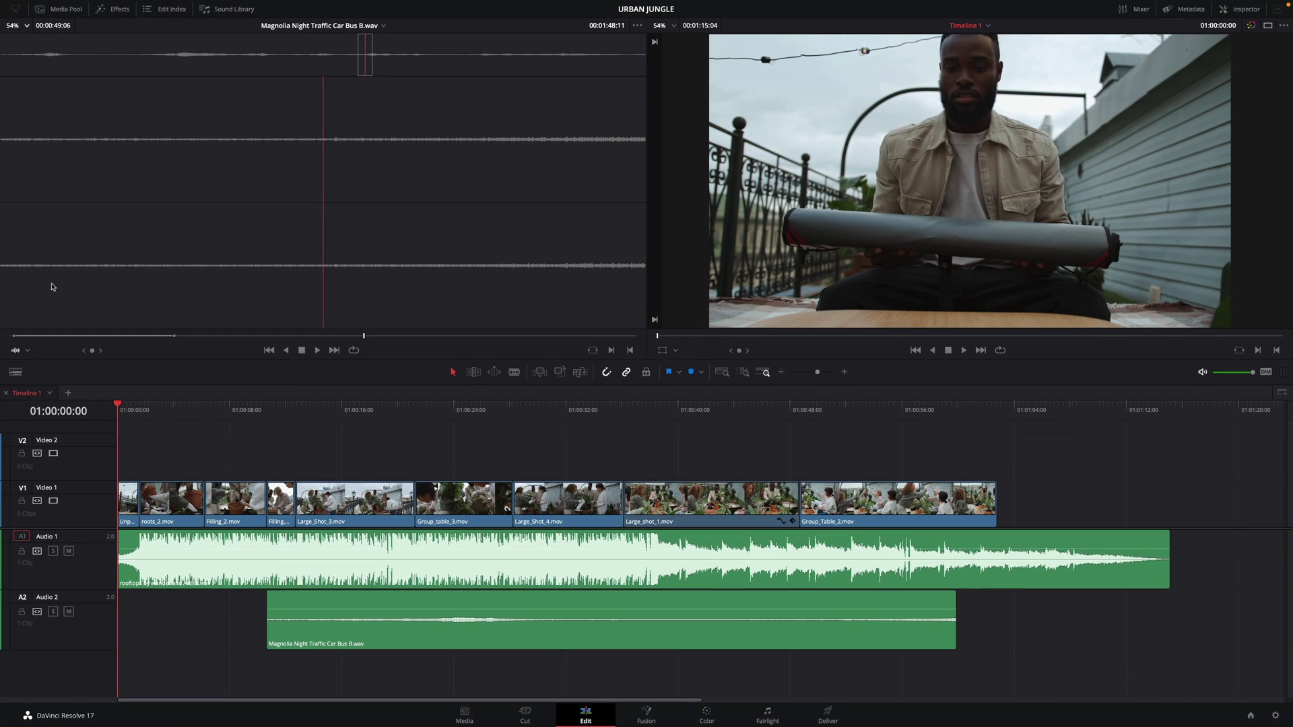
pyautogui.click(59, 9)
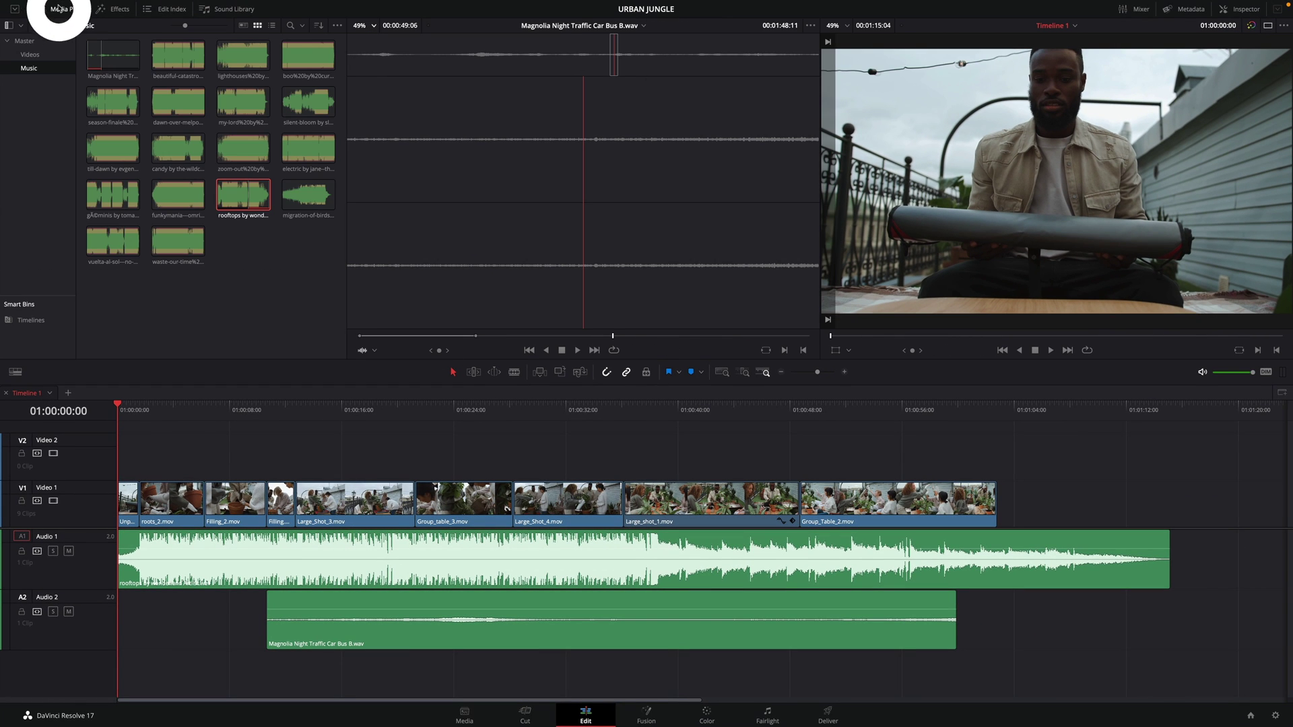
# Duplicate Timeline 1 in the Videos bin, creating Timeline 1 copy
pyautogui.click(29, 55)
pyautogui.scroll(-1, 175, 256)
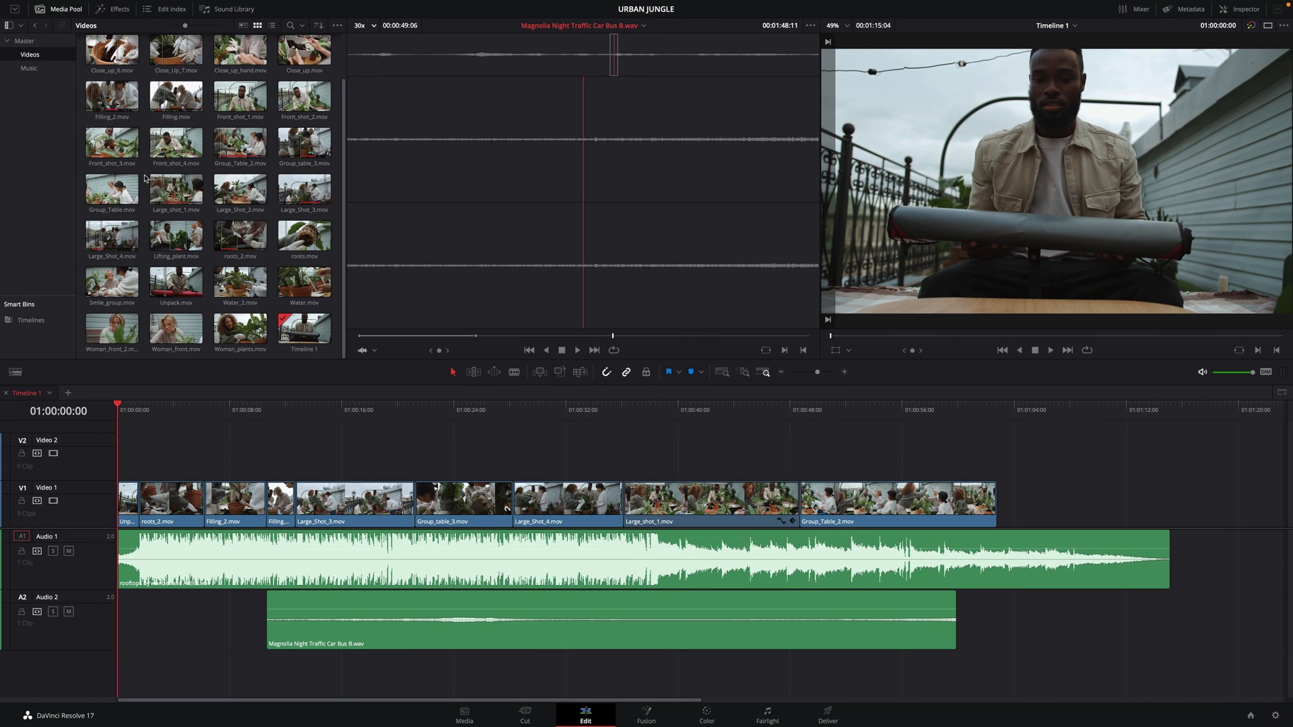
pyautogui.click(304, 335)
pyautogui.rightClick(304, 335)
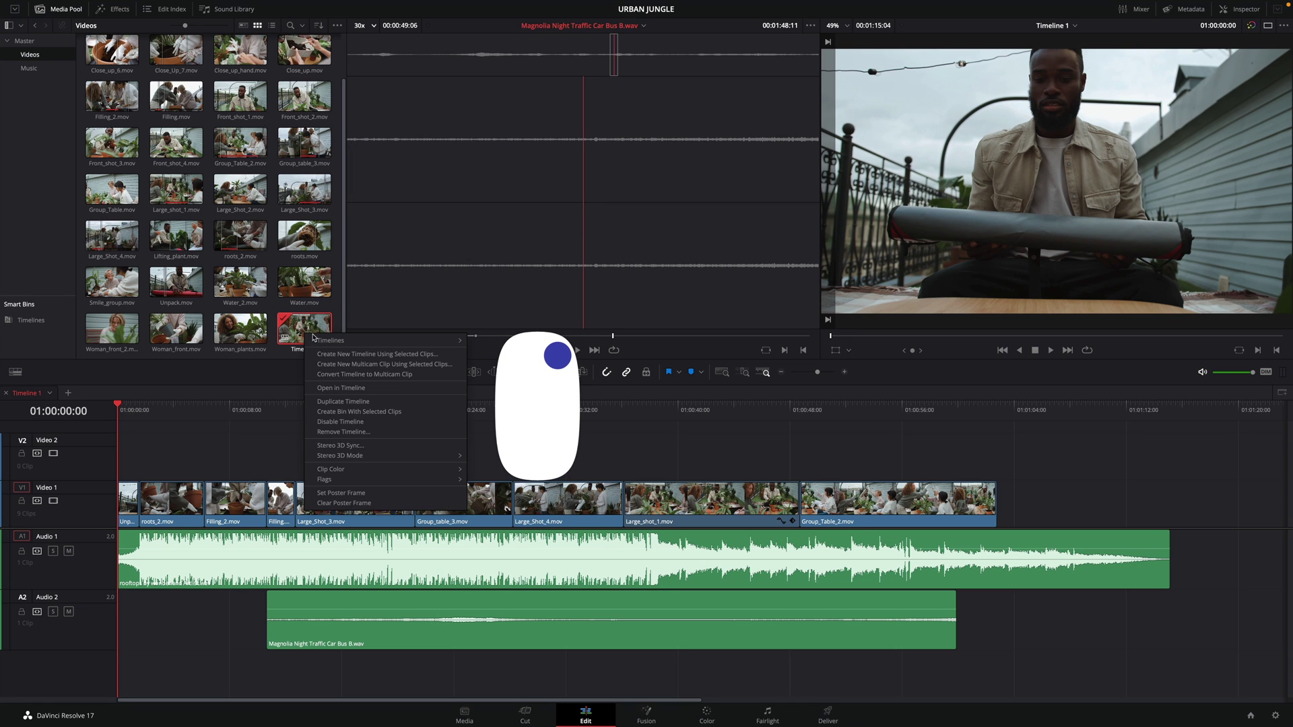
pyautogui.click(325, 402)
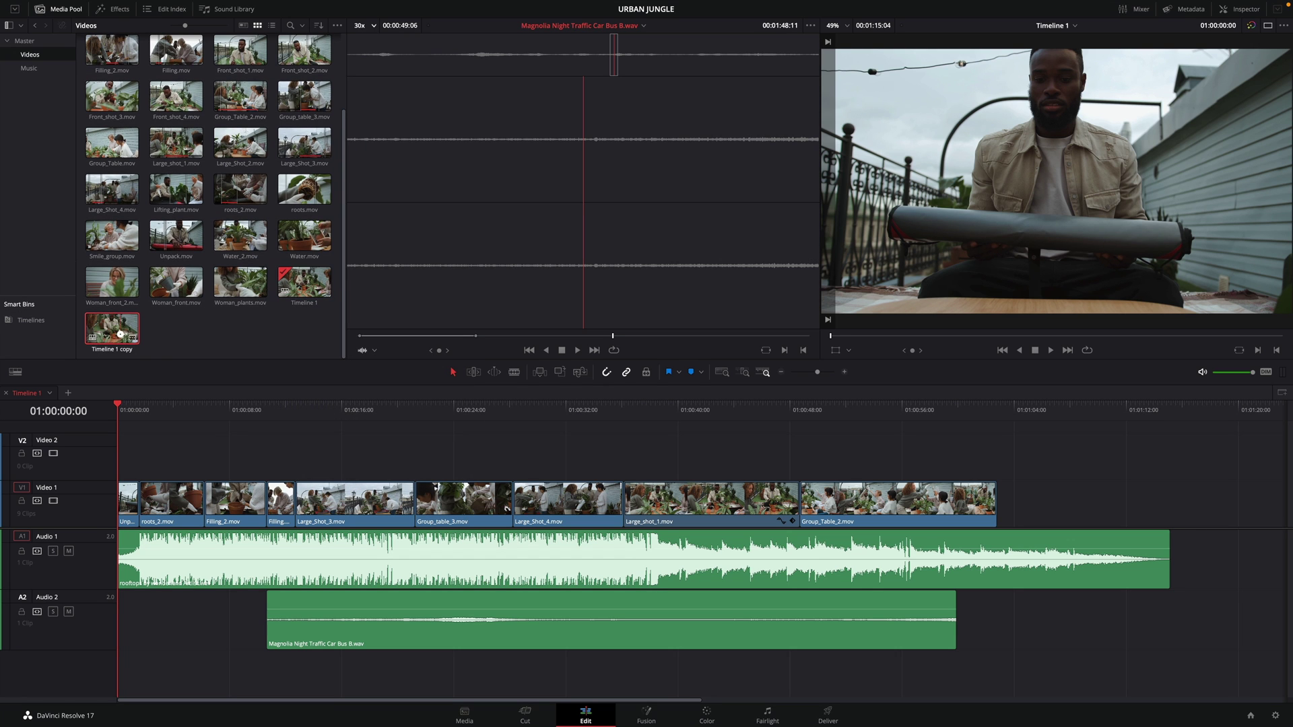
# In Timeline 1 copy, move Group_Table_2.mov before Large_shot_1.mov and lengthen Group_table_3.mov's end
pyautogui.doubleClick(120, 333)
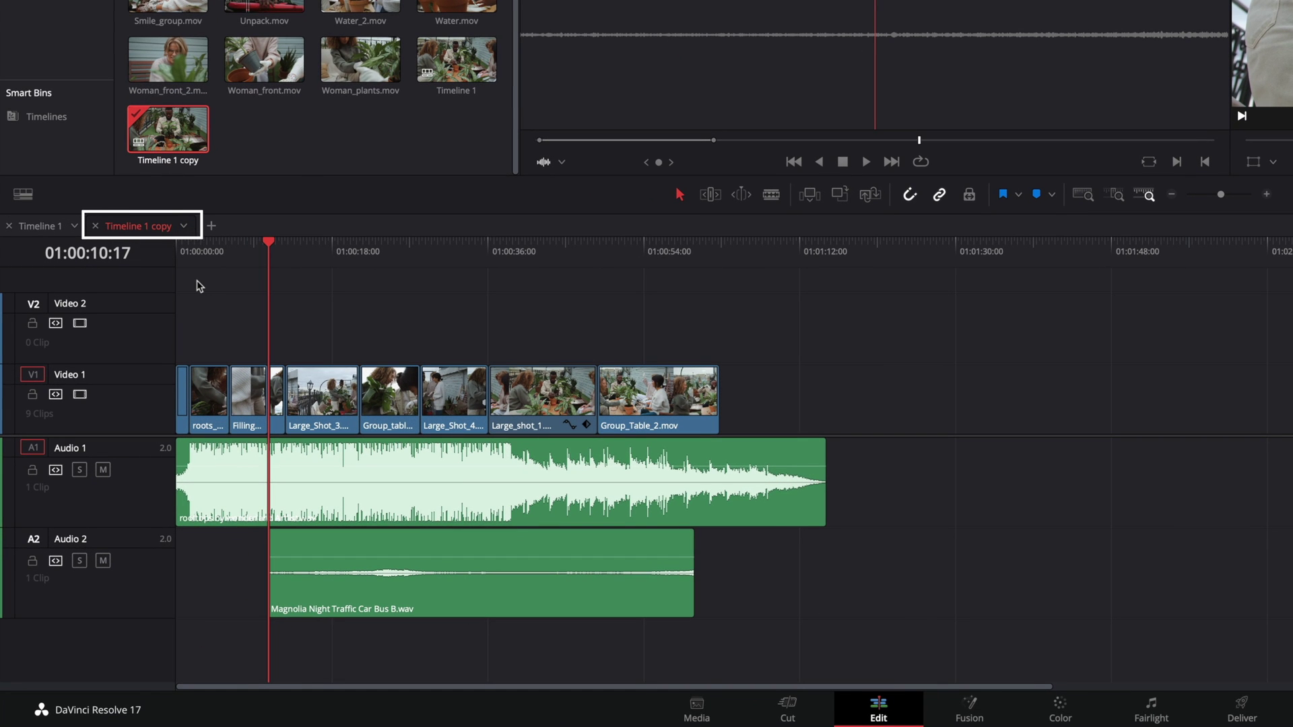
pyautogui.moveTo(718, 401); pyautogui.dragTo(749, 421)
pyautogui.moveTo(418, 401); pyautogui.dragTo(442, 400)
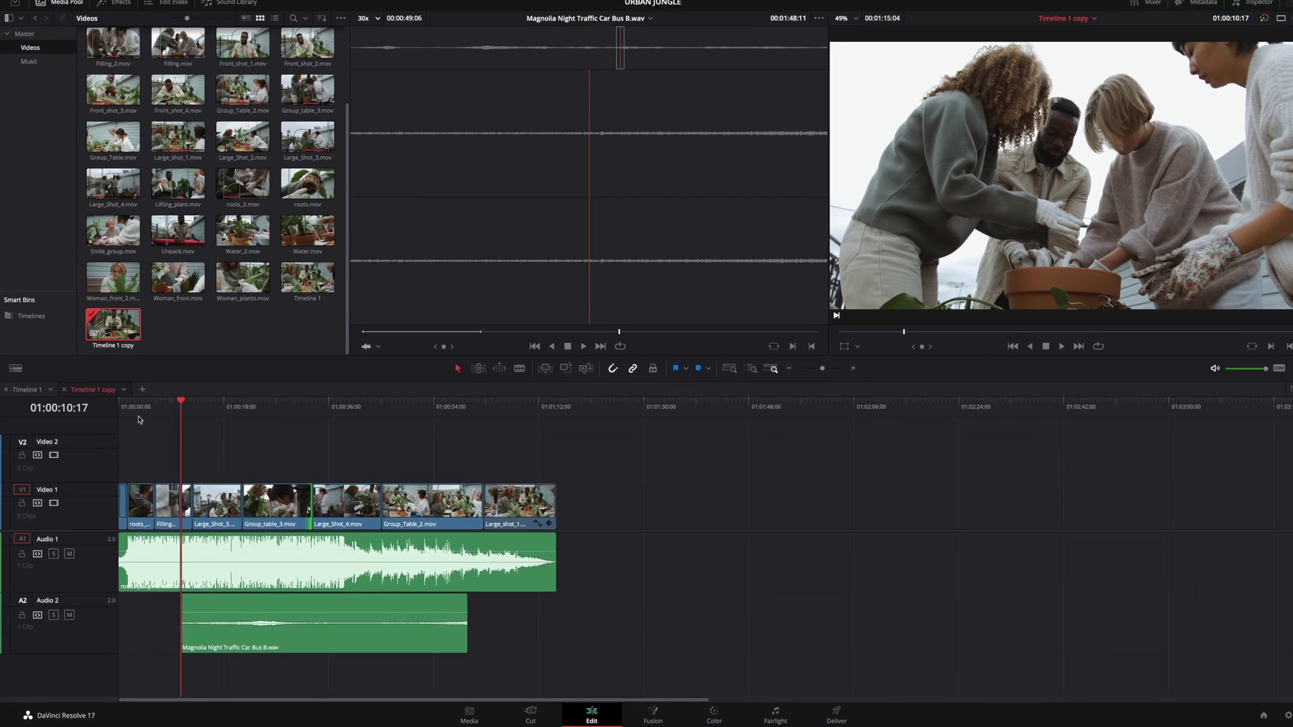
pyautogui.click(31, 395)
pyautogui.click(94, 393)
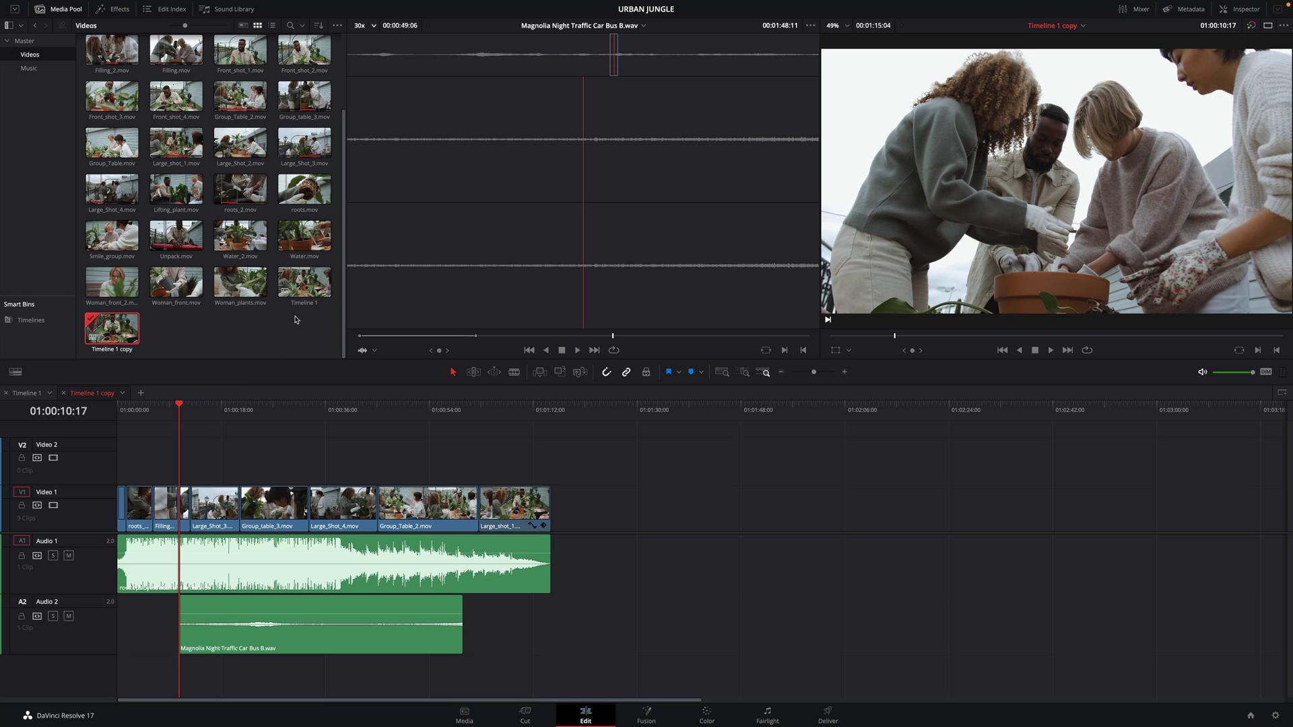
# Open Timeline 1 and compare Timeline 1 copy against it, zoomed out to show every difference
pyautogui.doubleClick(305, 283)
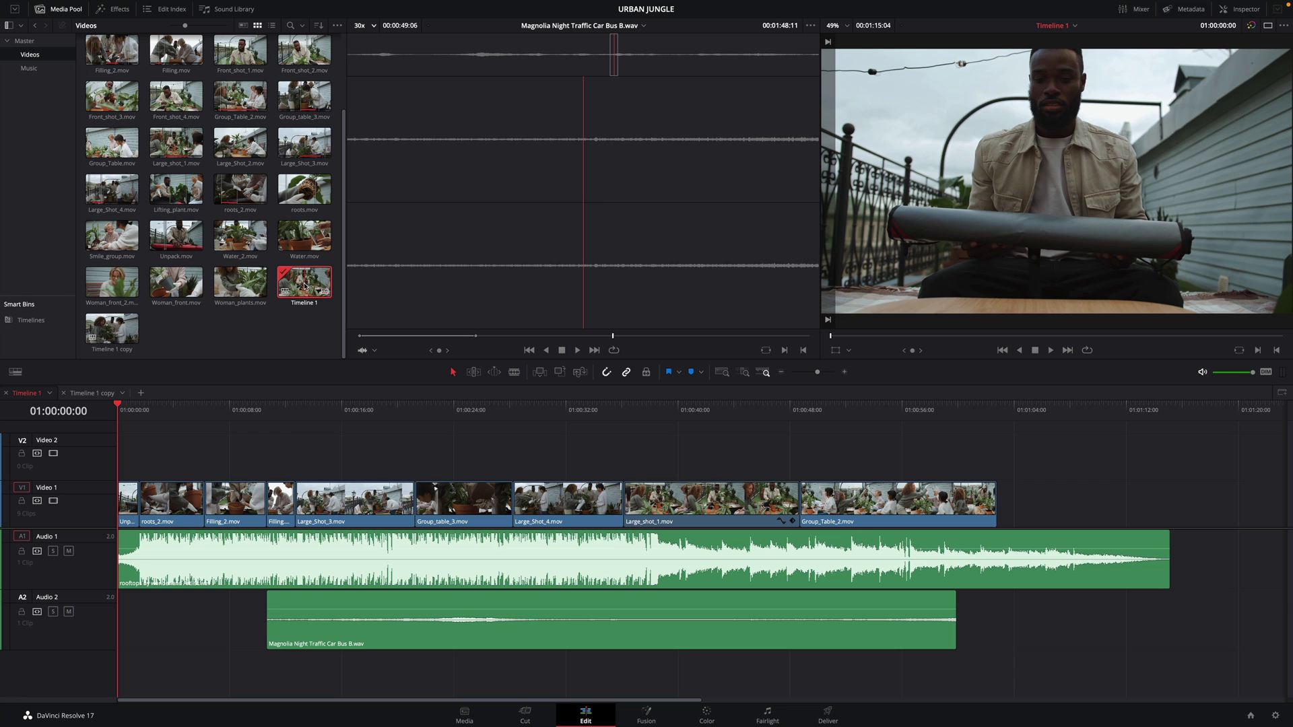
pyautogui.rightClick(114, 334)
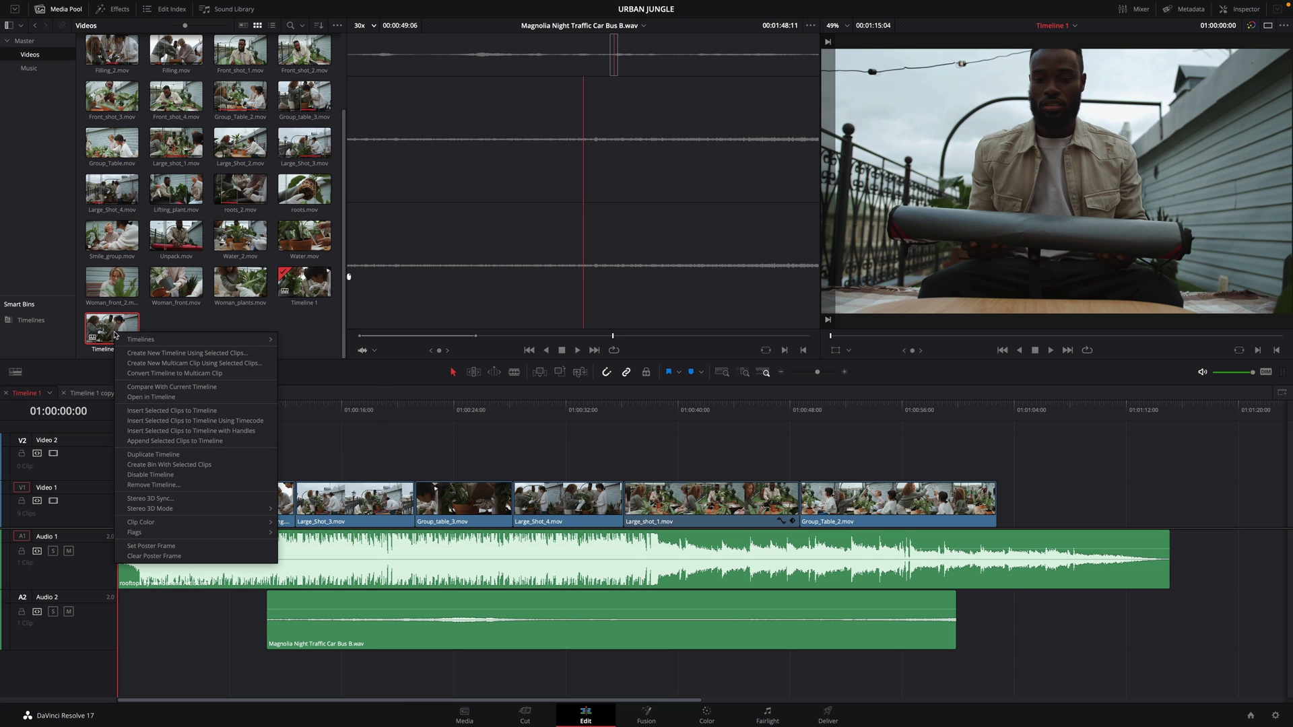
pyautogui.click(152, 388)
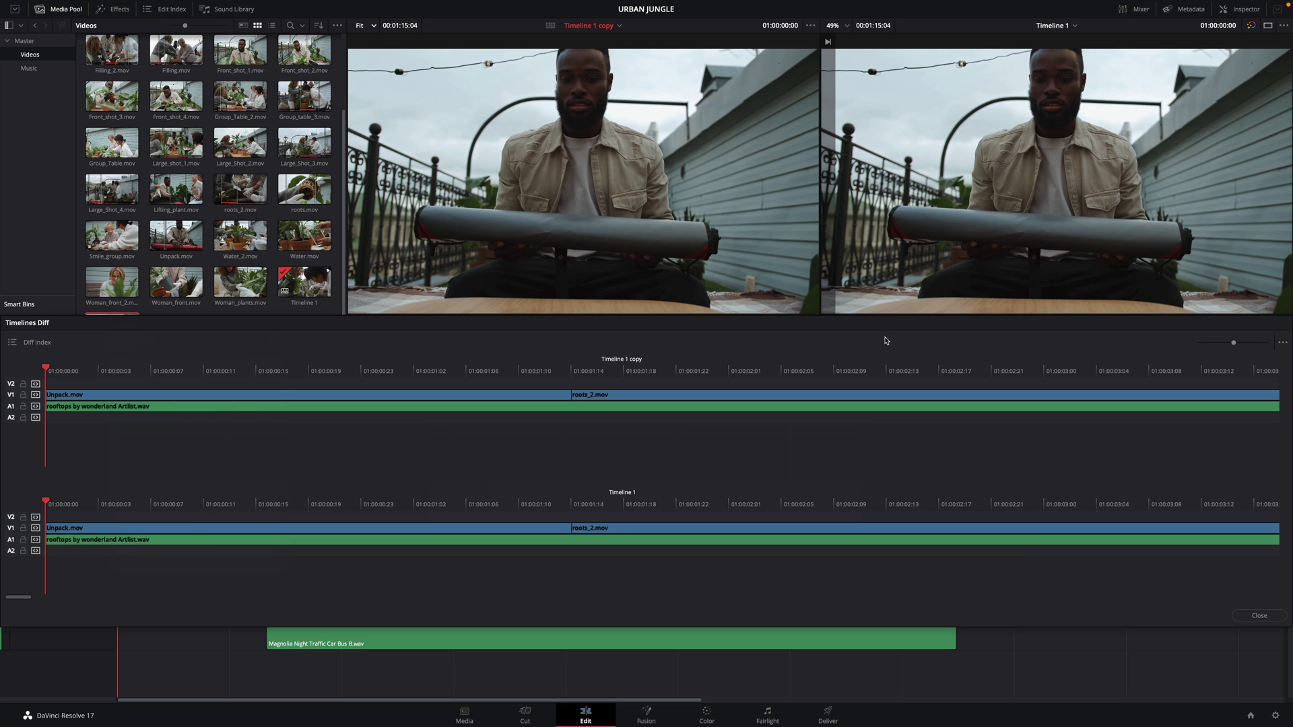
pyautogui.moveTo(1232, 346); pyautogui.dragTo(1212, 344)
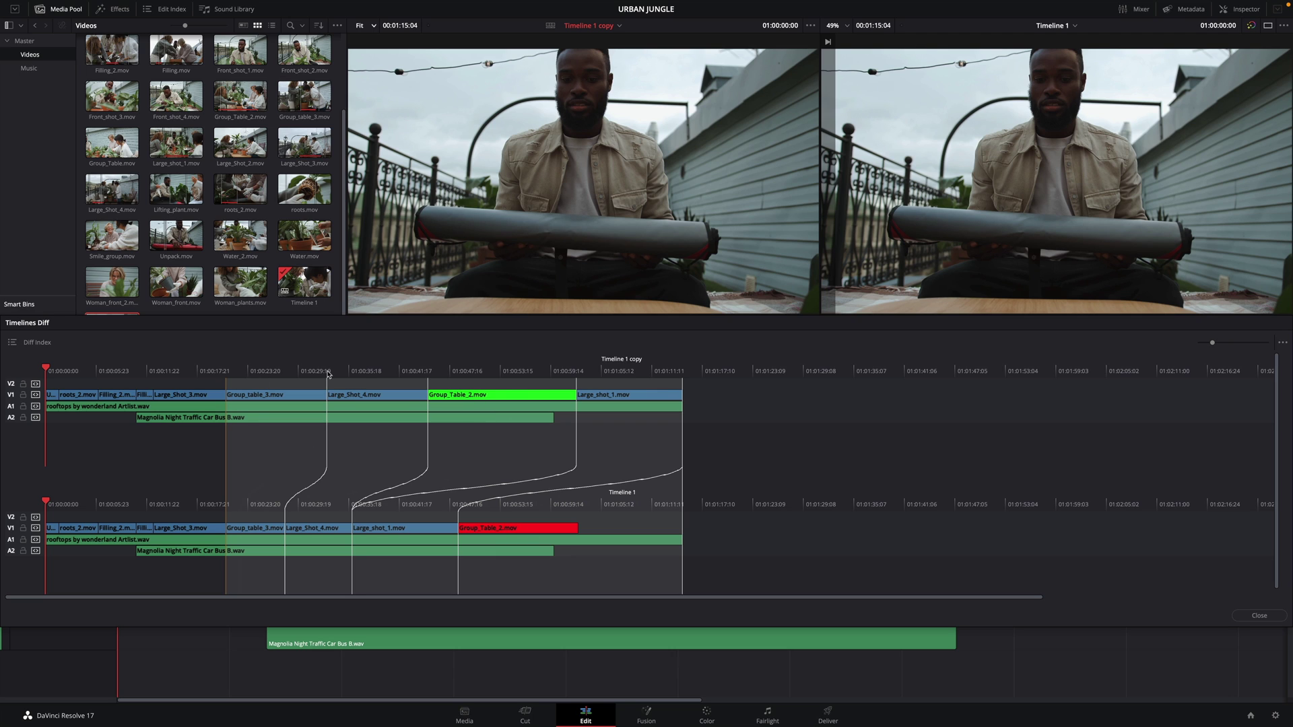
pyautogui.click(371, 395)
pyautogui.click(311, 531)
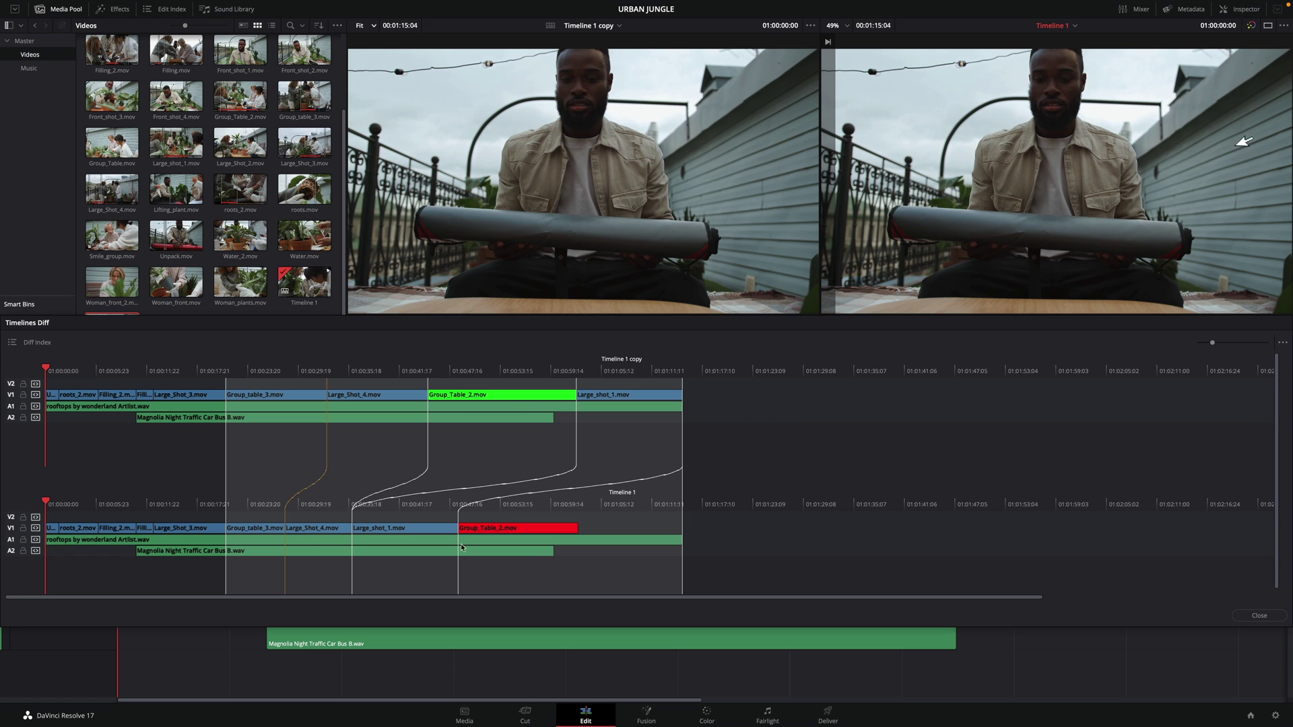
# Enable Sync Playheads, scrub both timelines, and step through the Diff Index's listed differences
pyautogui.click(1283, 342)
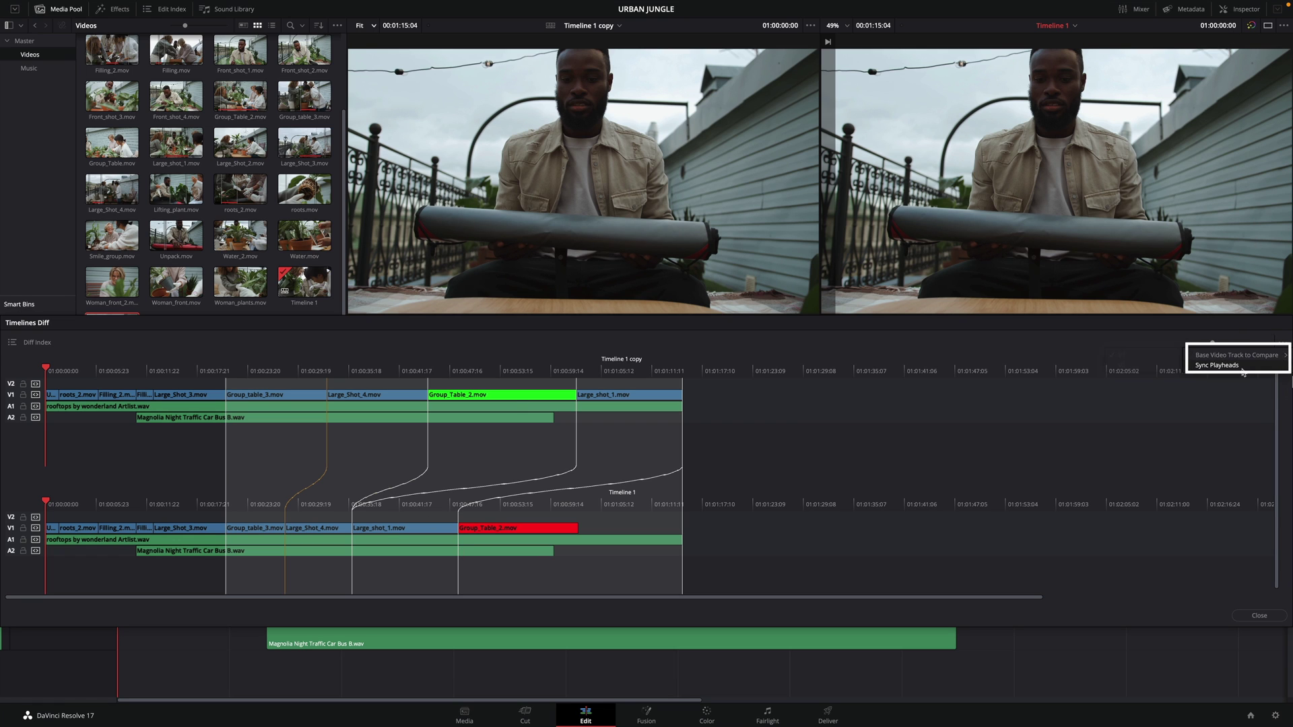
pyautogui.click(1217, 365)
pyautogui.moveTo(51, 371); pyautogui.dragTo(364, 397)
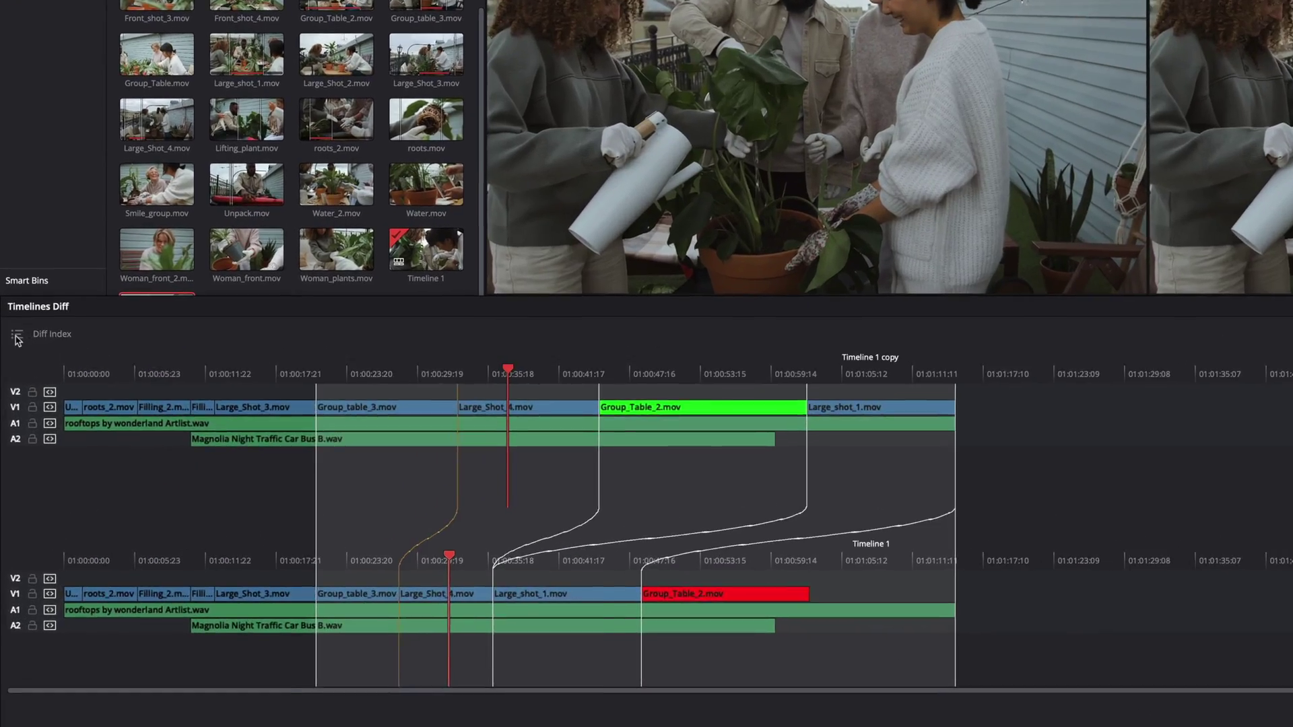
pyautogui.click(12, 342)
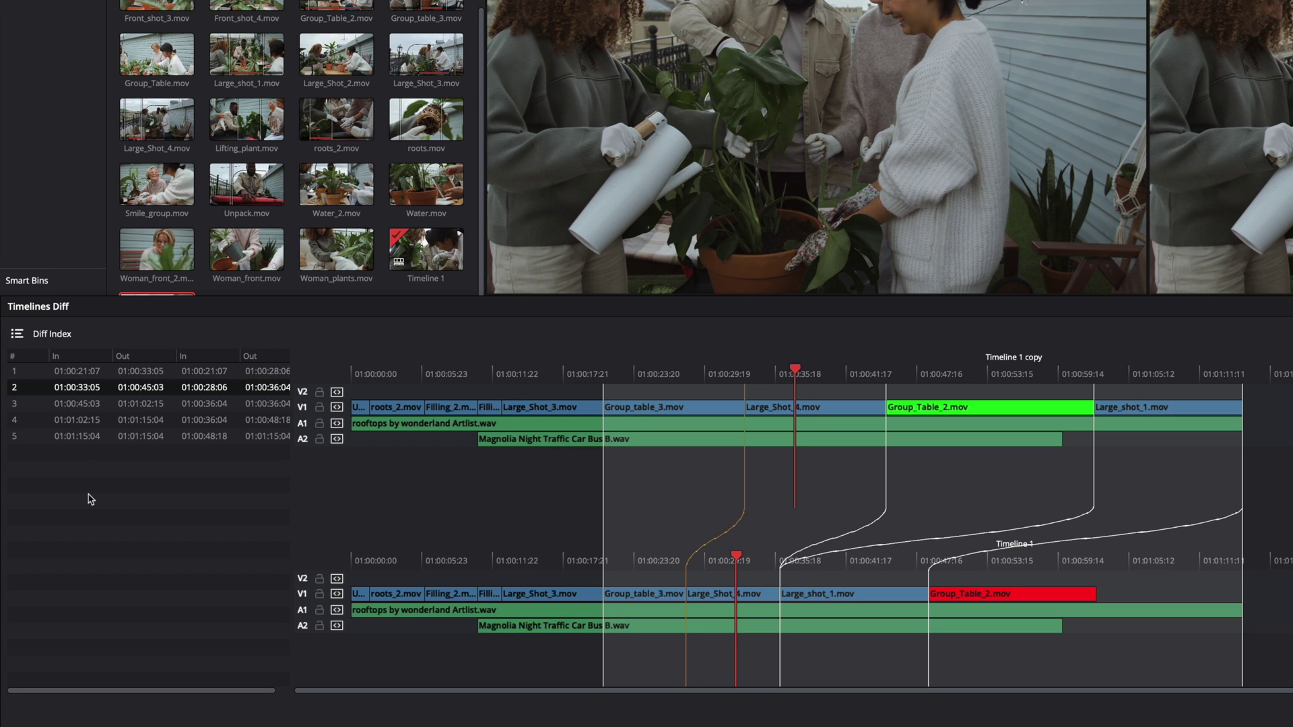
pyautogui.click(87, 404)
pyautogui.click(88, 420)
pyautogui.click(87, 438)
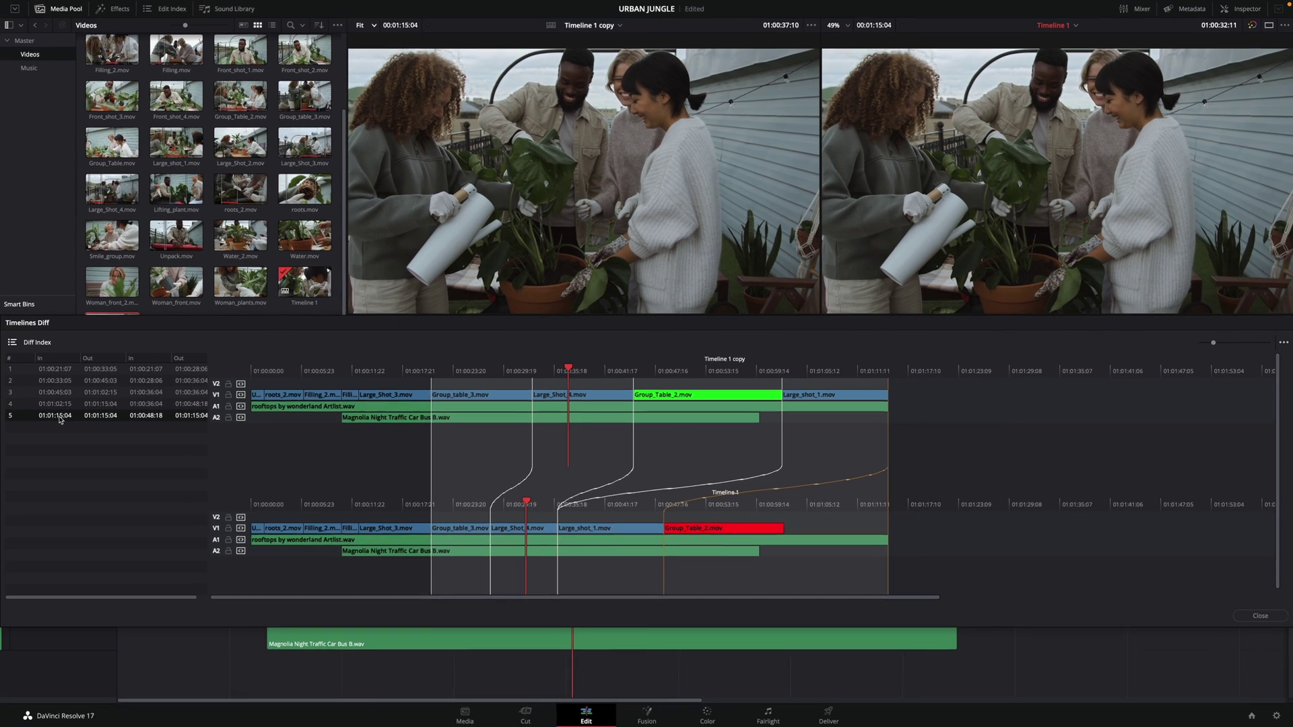
# Close Timelines Diff and switch off Audio Waveforms in the timeline view options
pyautogui.click(1258, 615)
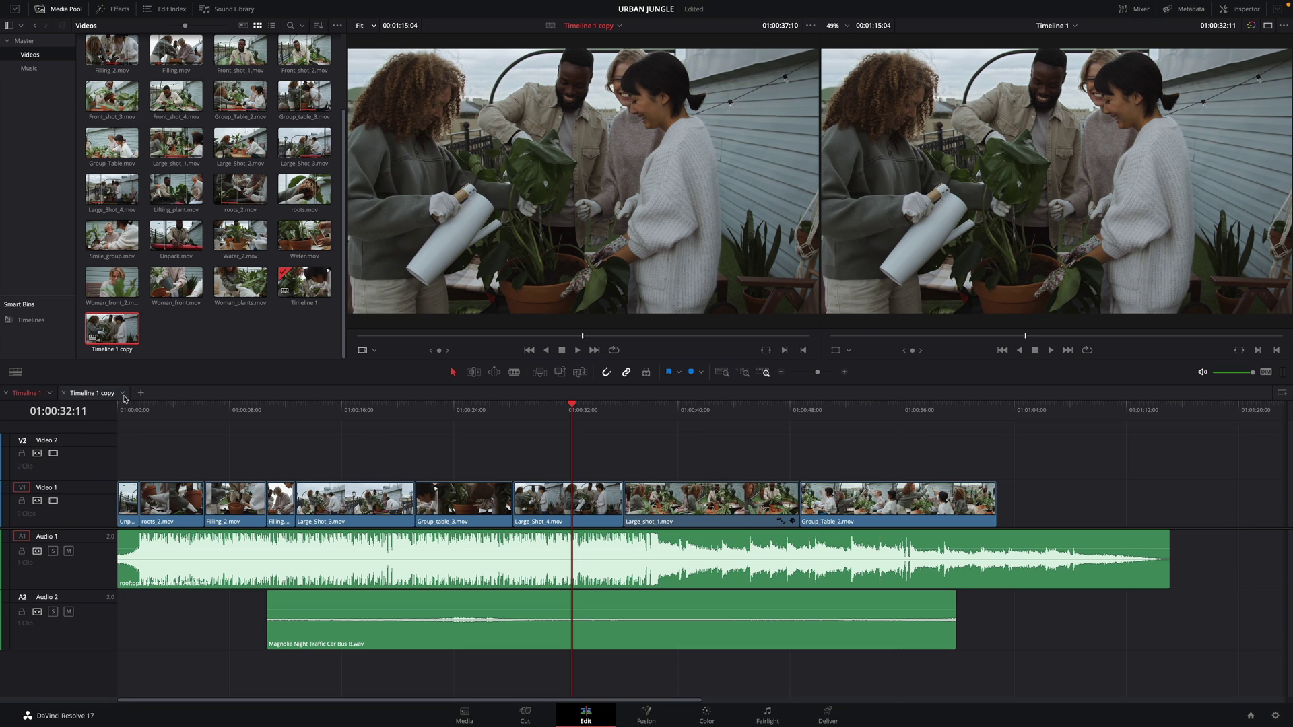
pyautogui.click(15, 372)
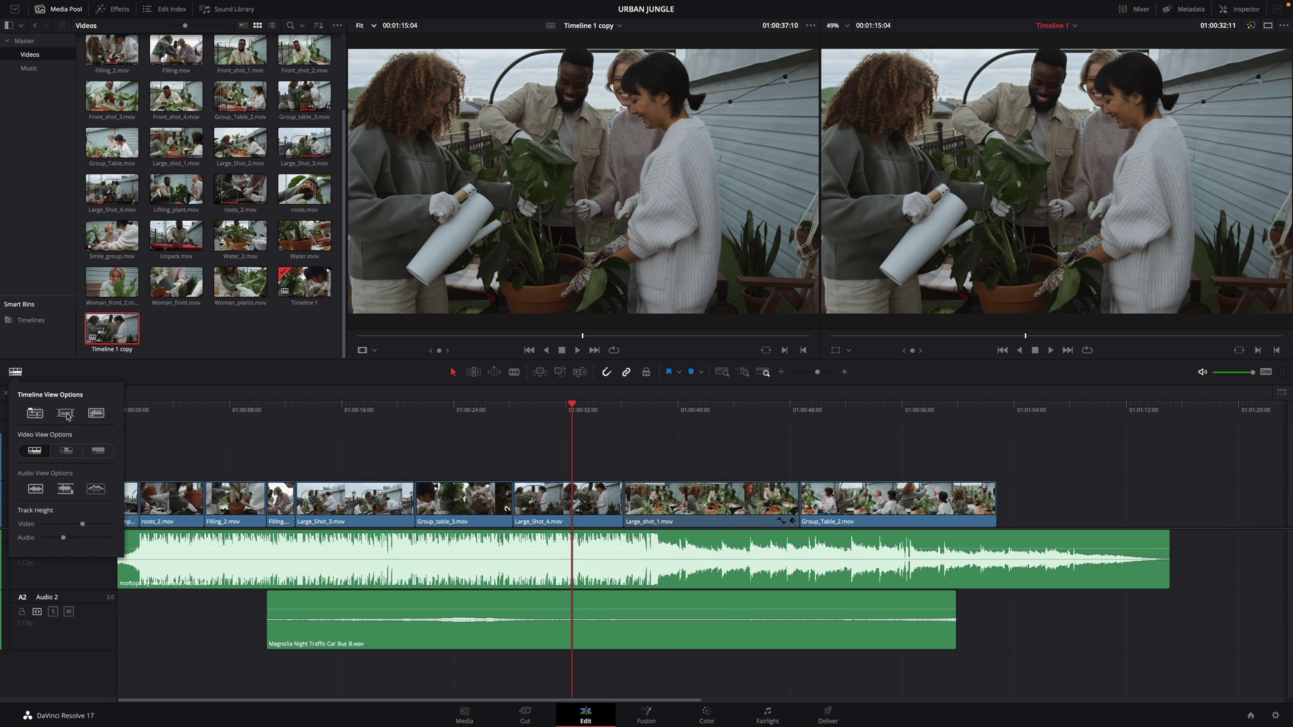
pyautogui.click(65, 413)
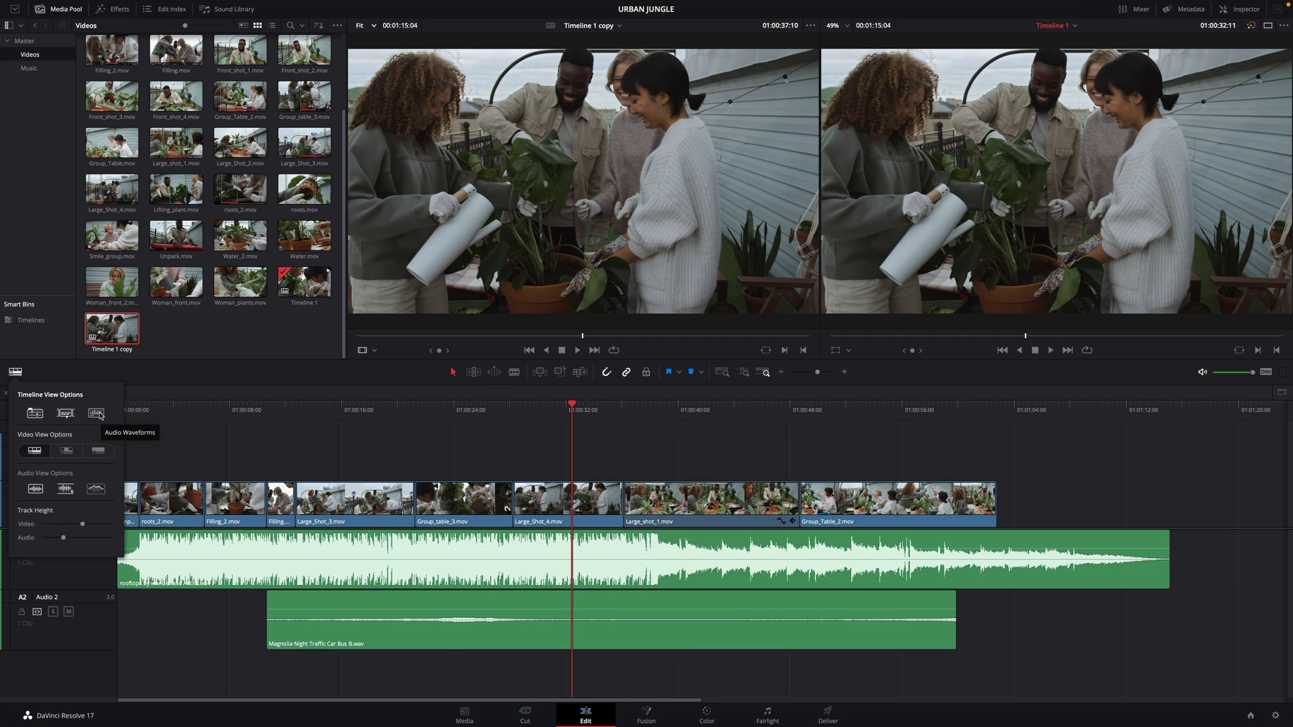
pyautogui.click(96, 413)
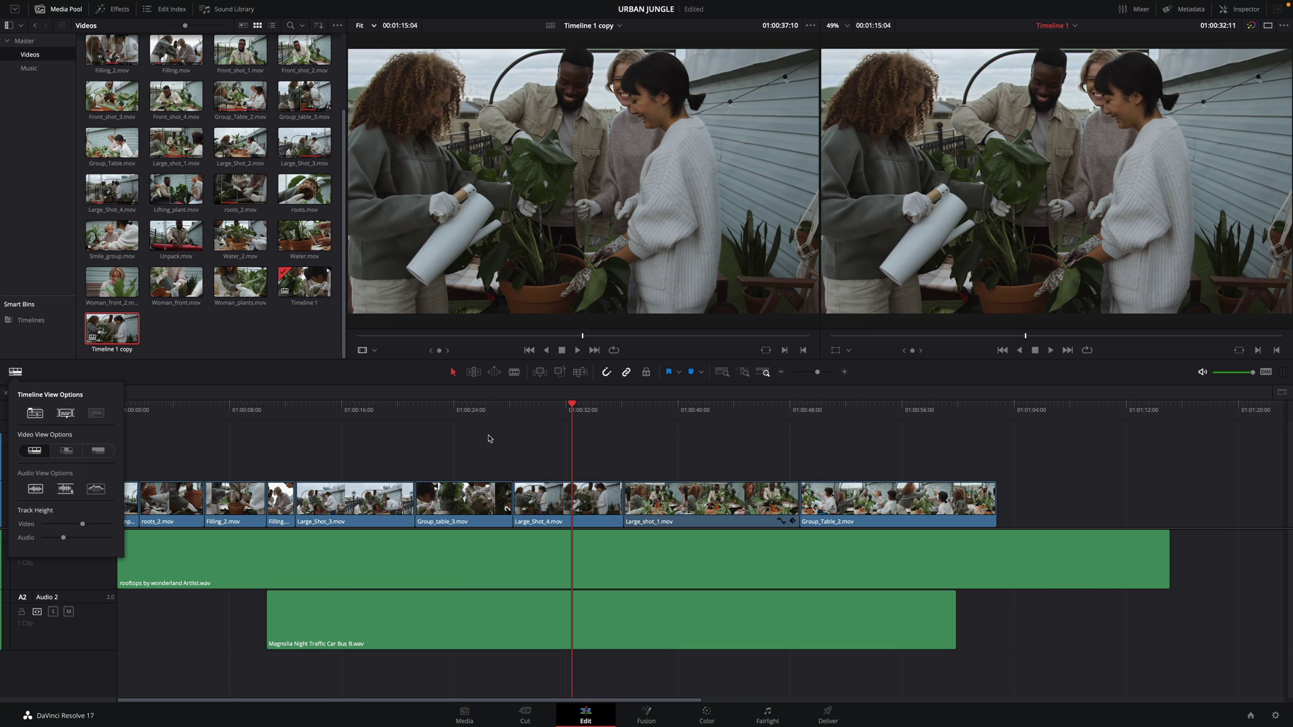
# Zoom around Large_Shot_4 while switching video thumbnails to first/last frame, then to none
pyautogui.click(821, 372)
pyautogui.click(490, 508)
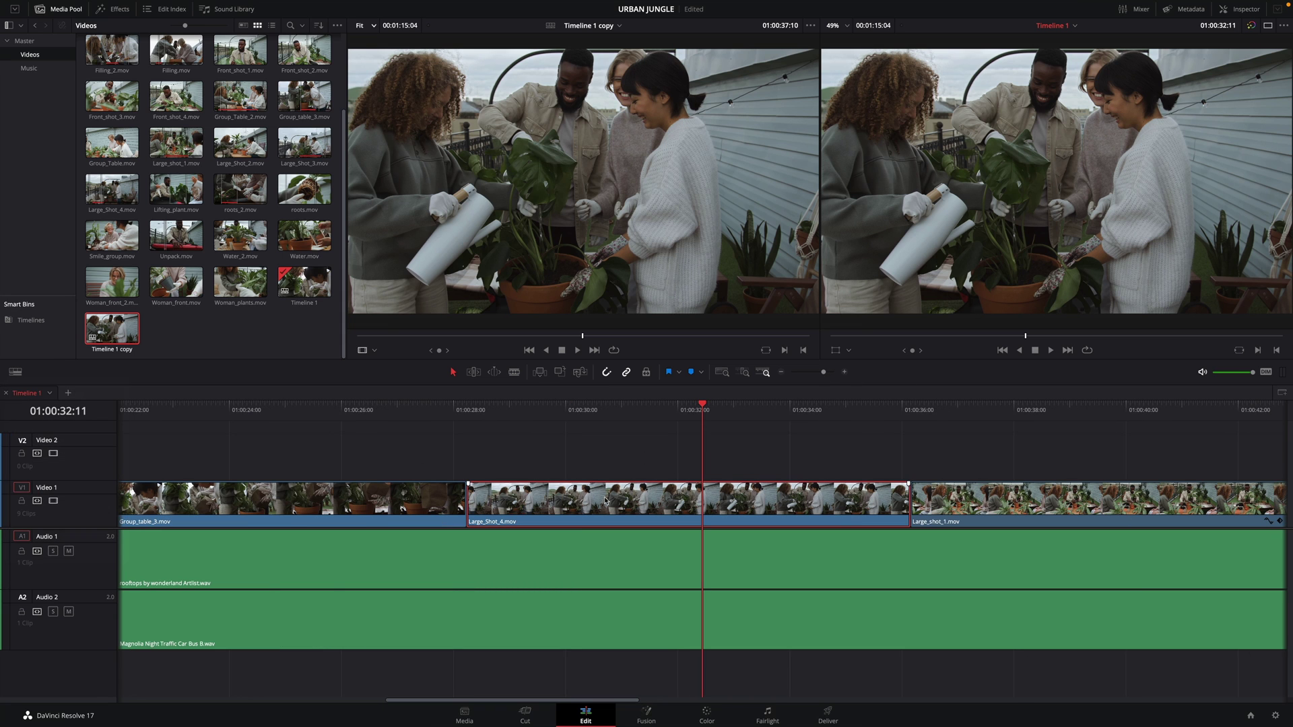
pyautogui.click(16, 372)
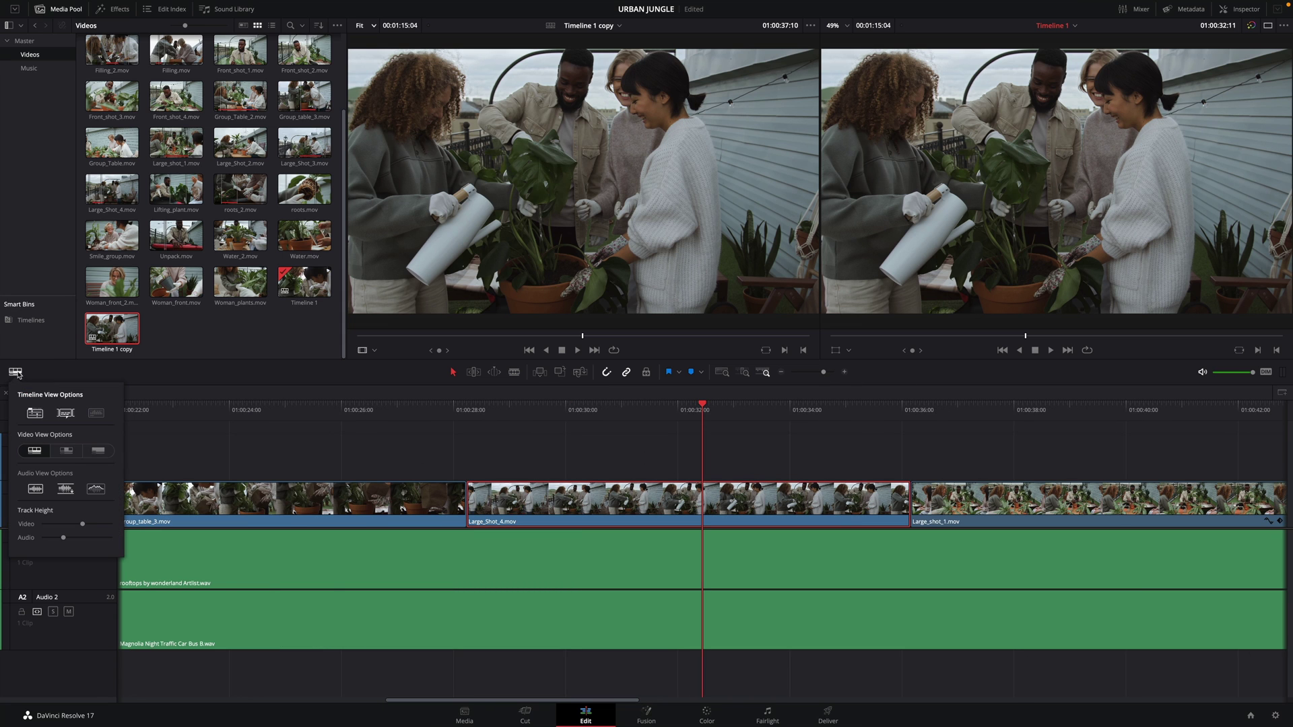
pyautogui.hotkey('ctrl', '=')
pyautogui.hotkey('ctrl', '=')
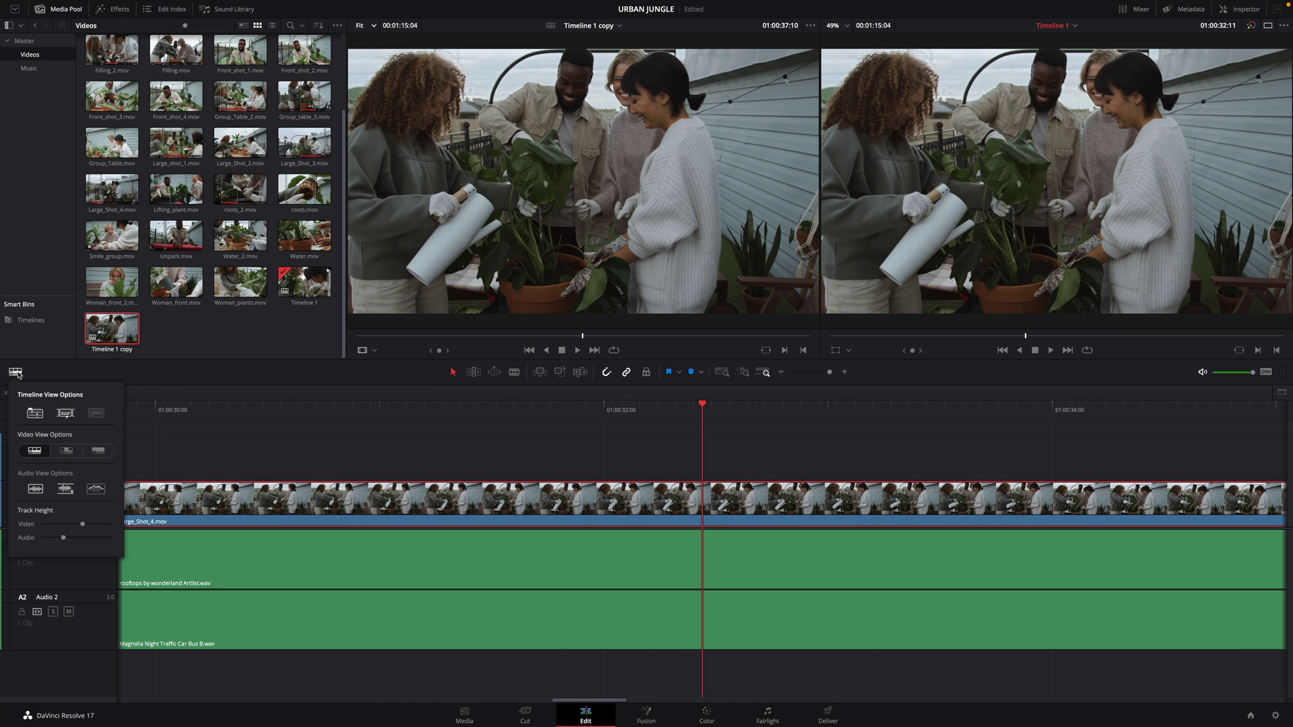
pyautogui.hotkey('ctrl', '-')
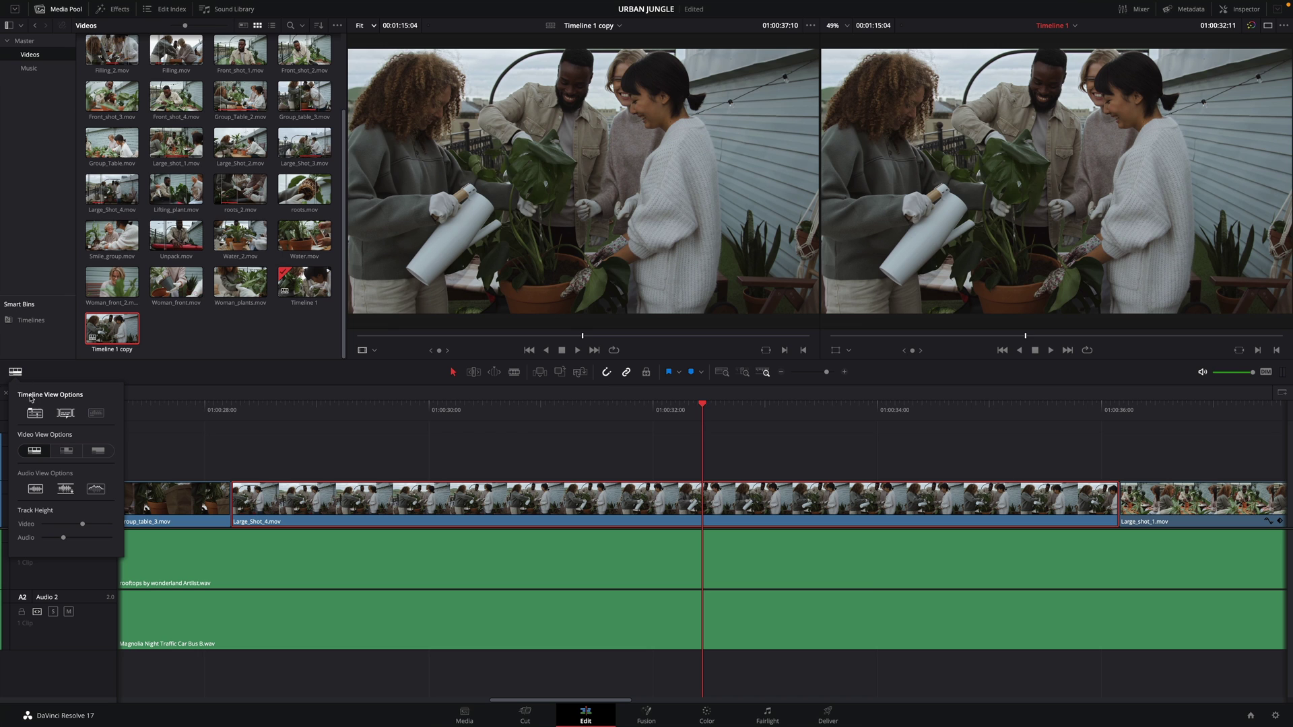
pyautogui.click(65, 451)
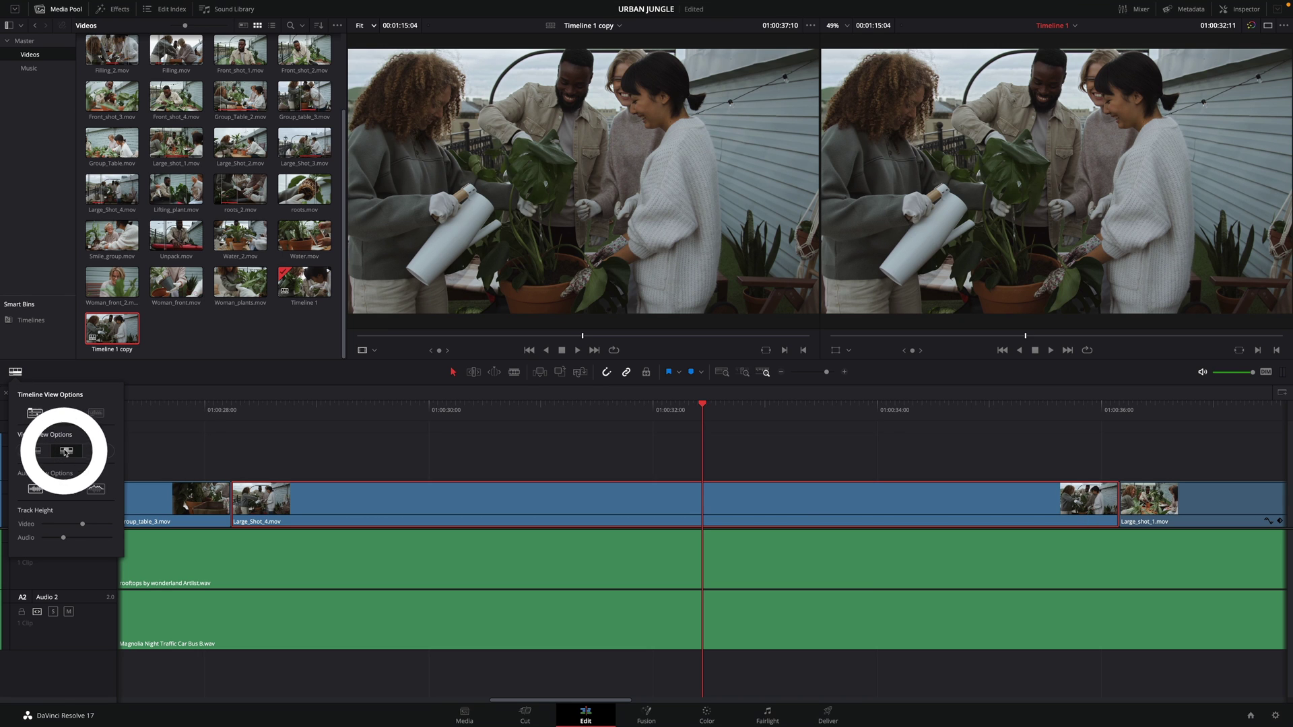
pyautogui.hotkey('ctrl', '-')
pyautogui.hotkey('ctrl', '-')
pyautogui.hotkey('ctrl', '-')
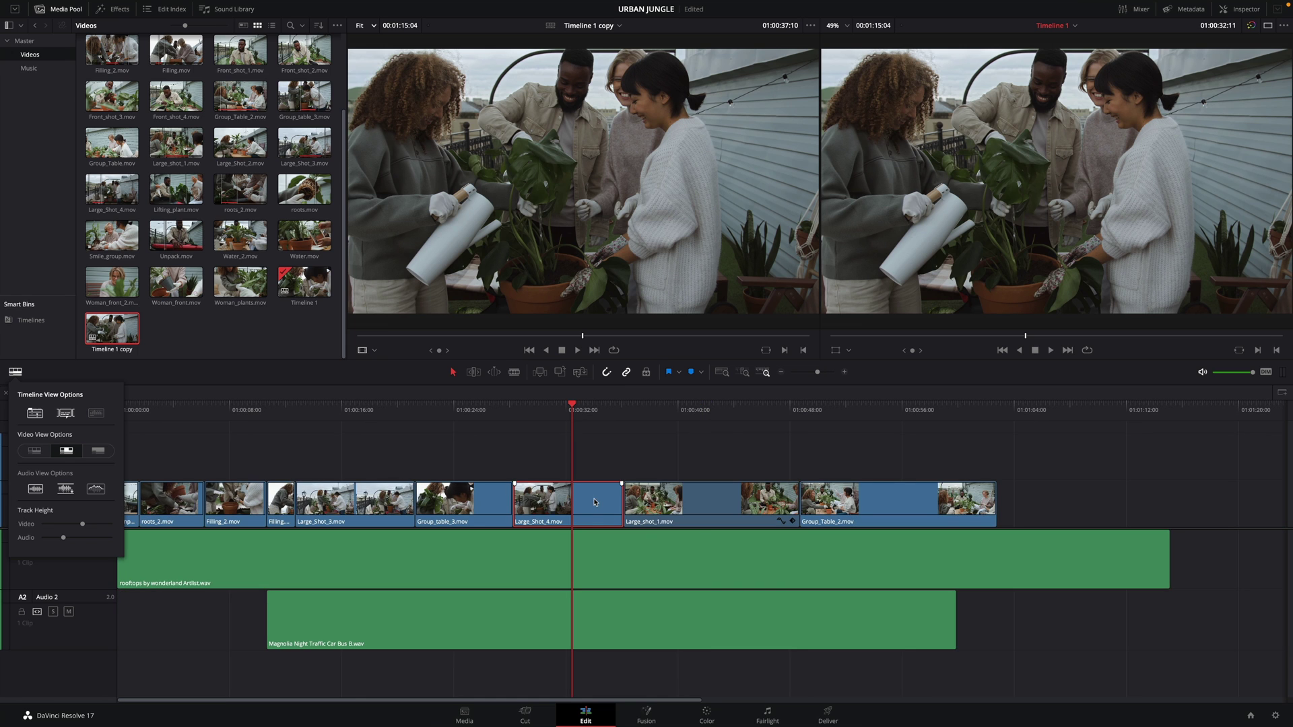
pyautogui.hotkey('ctrl', '=')
pyautogui.hotkey('ctrl', '=')
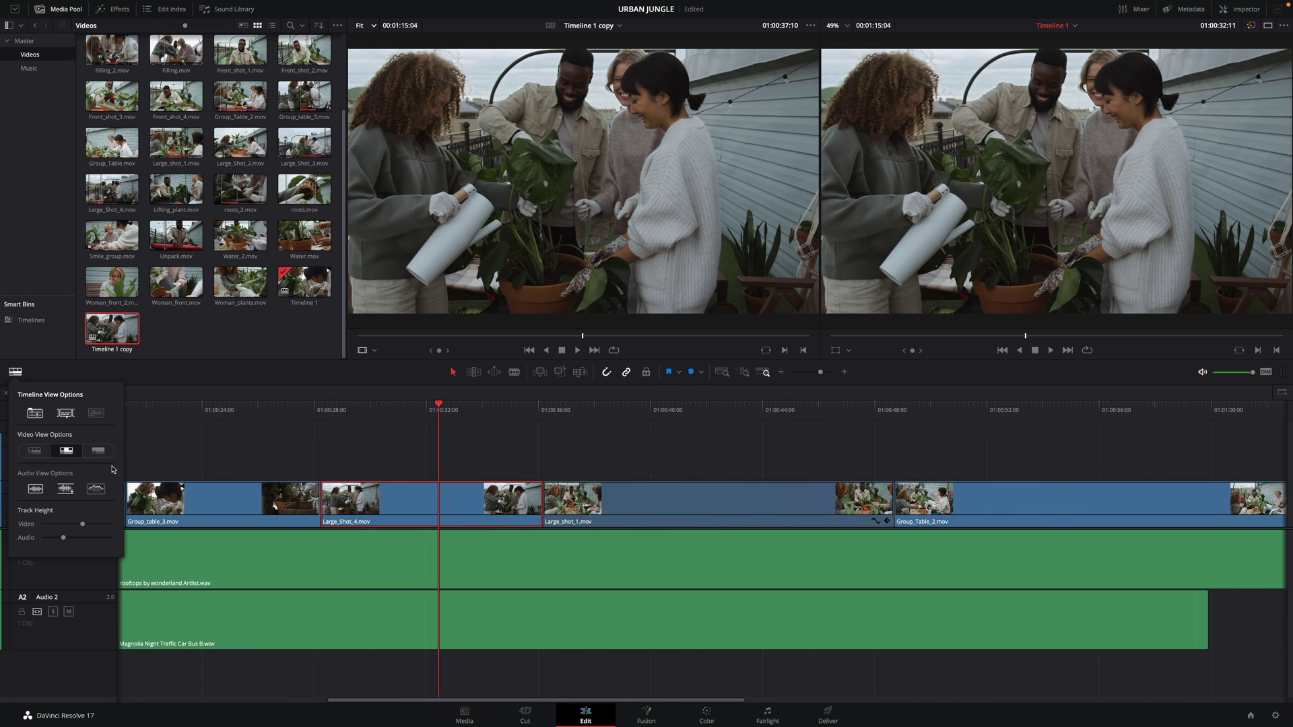
pyautogui.click(97, 451)
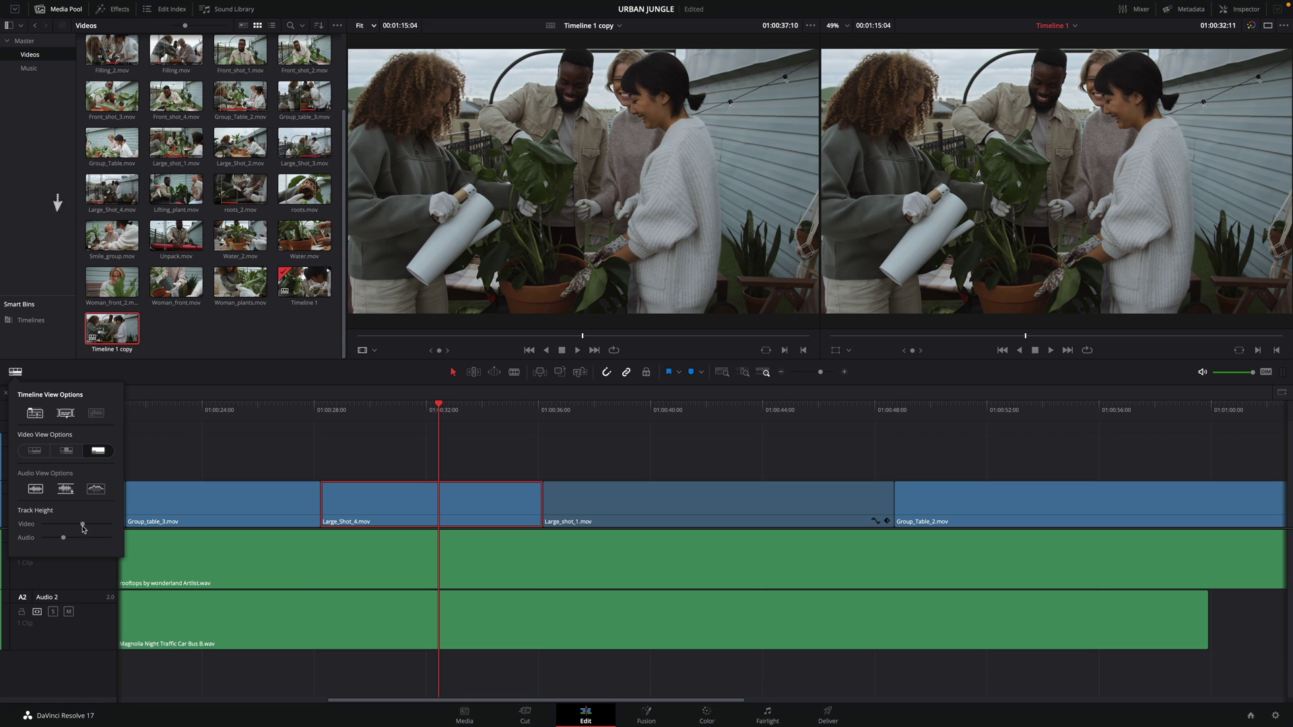
# Resize the video and audio track heights, fit the edit, and park the playhead at 01:00:08:17
pyautogui.moveTo(82, 525); pyautogui.dragTo(53, 542)
pyautogui.hotkey('shift', 'z')
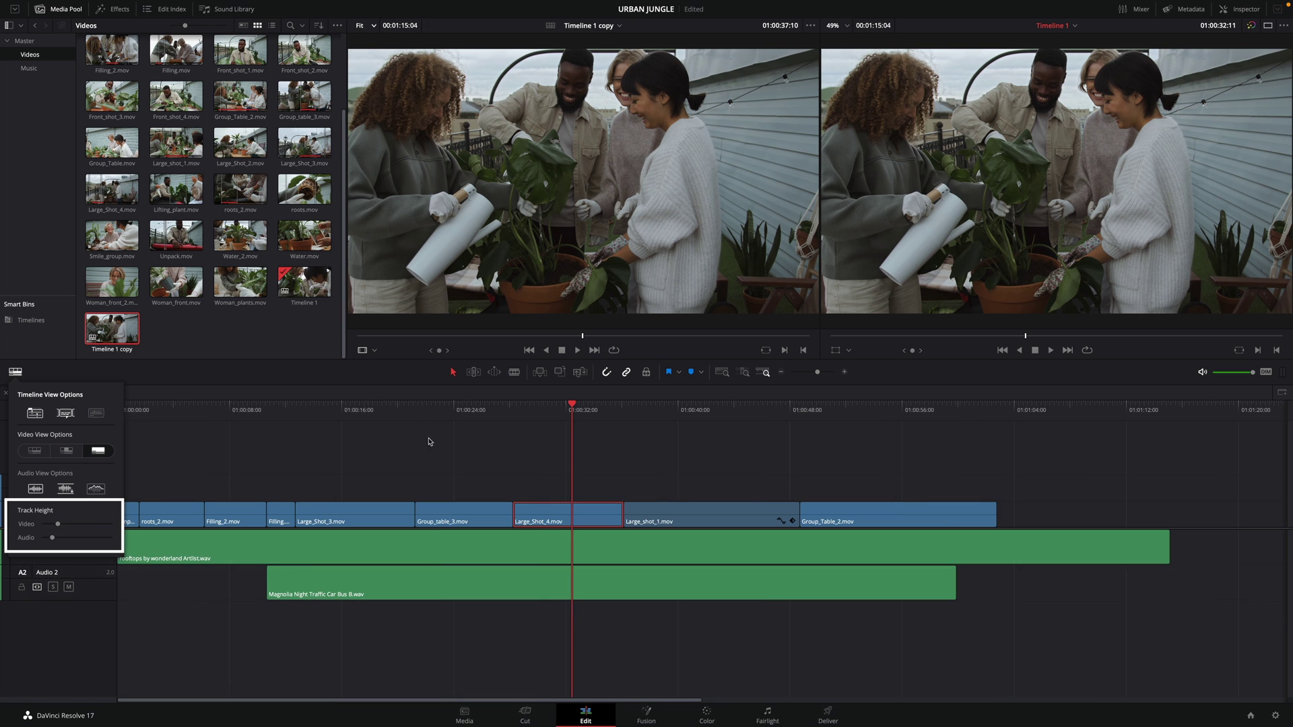
pyautogui.moveTo(431, 441); pyautogui.dragTo(239, 436)
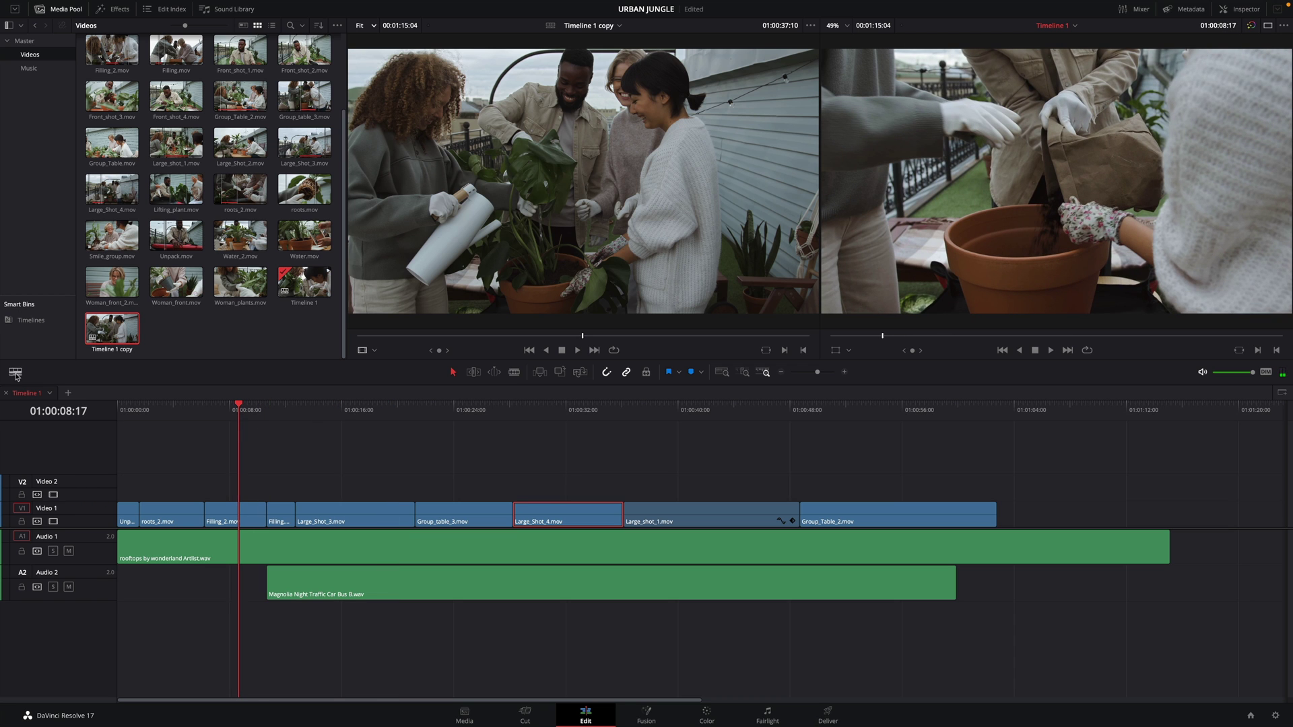
pyautogui.moveTo(81, 502); pyautogui.dragTo(81, 495)
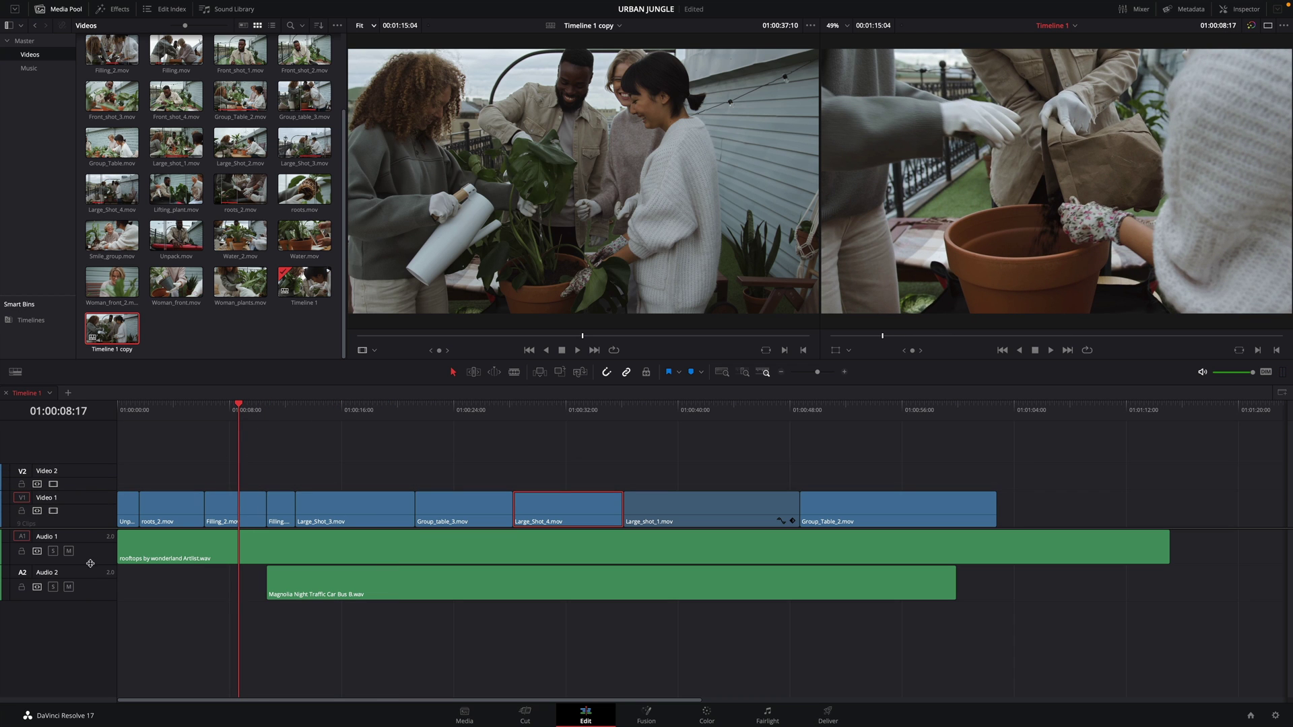
pyautogui.moveTo(91, 564); pyautogui.dragTo(92, 600)
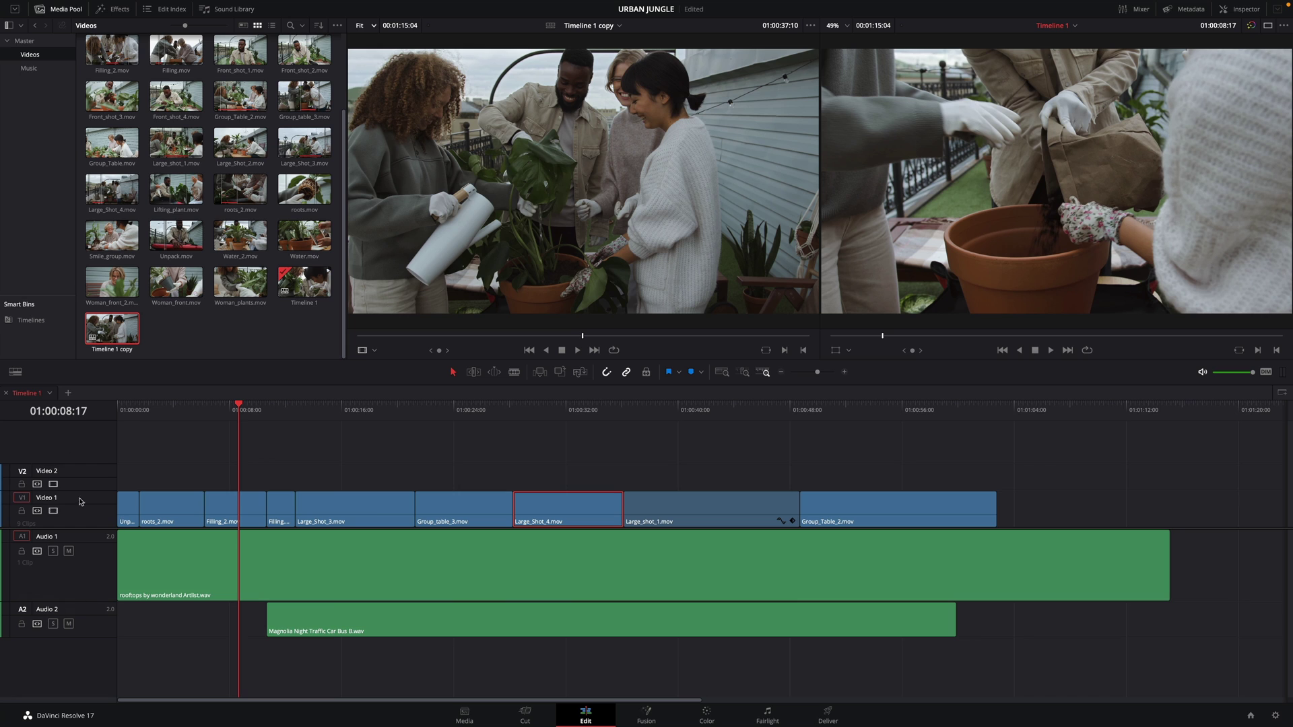
# Turn on audio waveforms and start/end thumbnails, try the waveform styles, and shorten the audio tracks
pyautogui.click(15, 372)
pyautogui.click(99, 413)
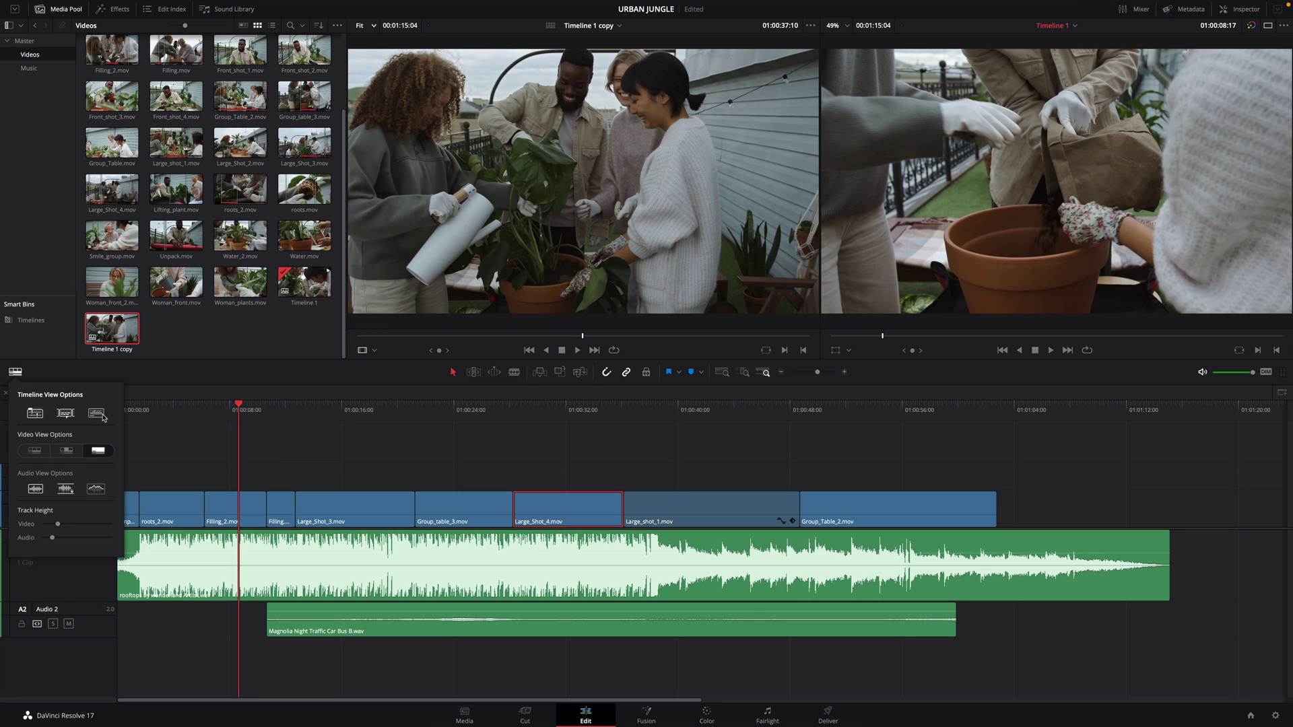
pyautogui.click(67, 451)
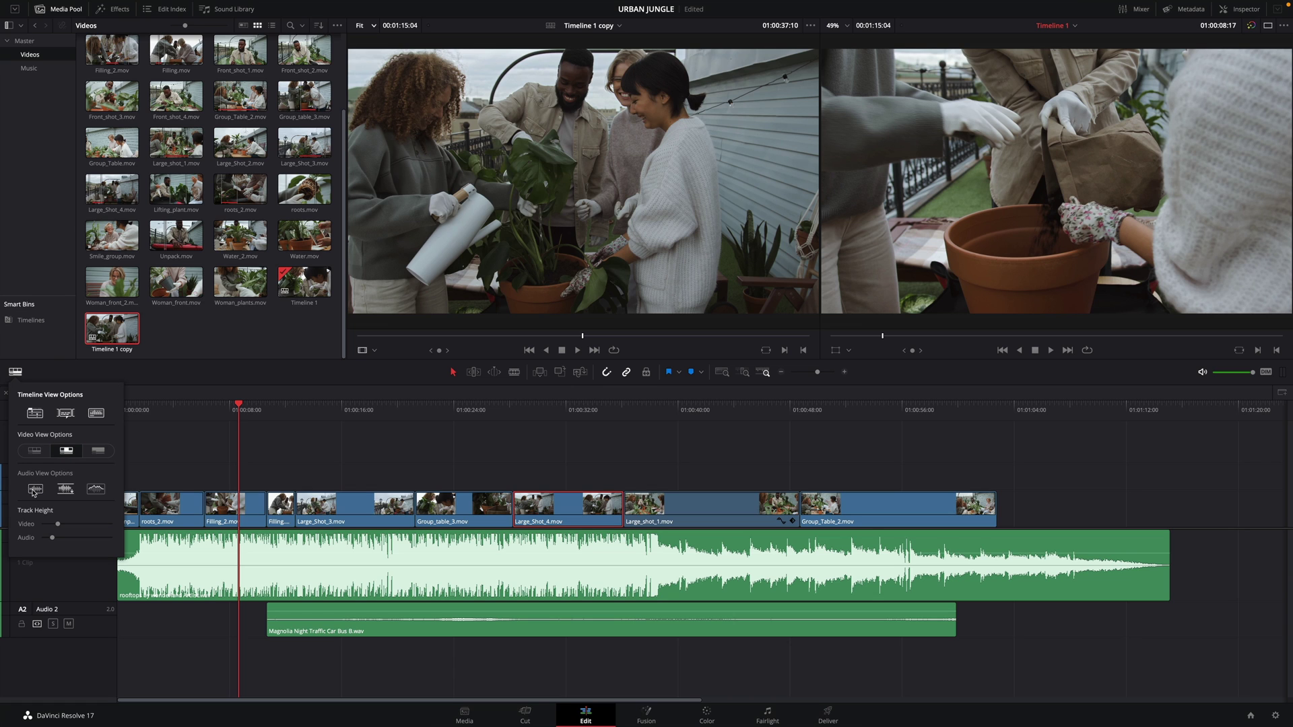
pyautogui.click(34, 489)
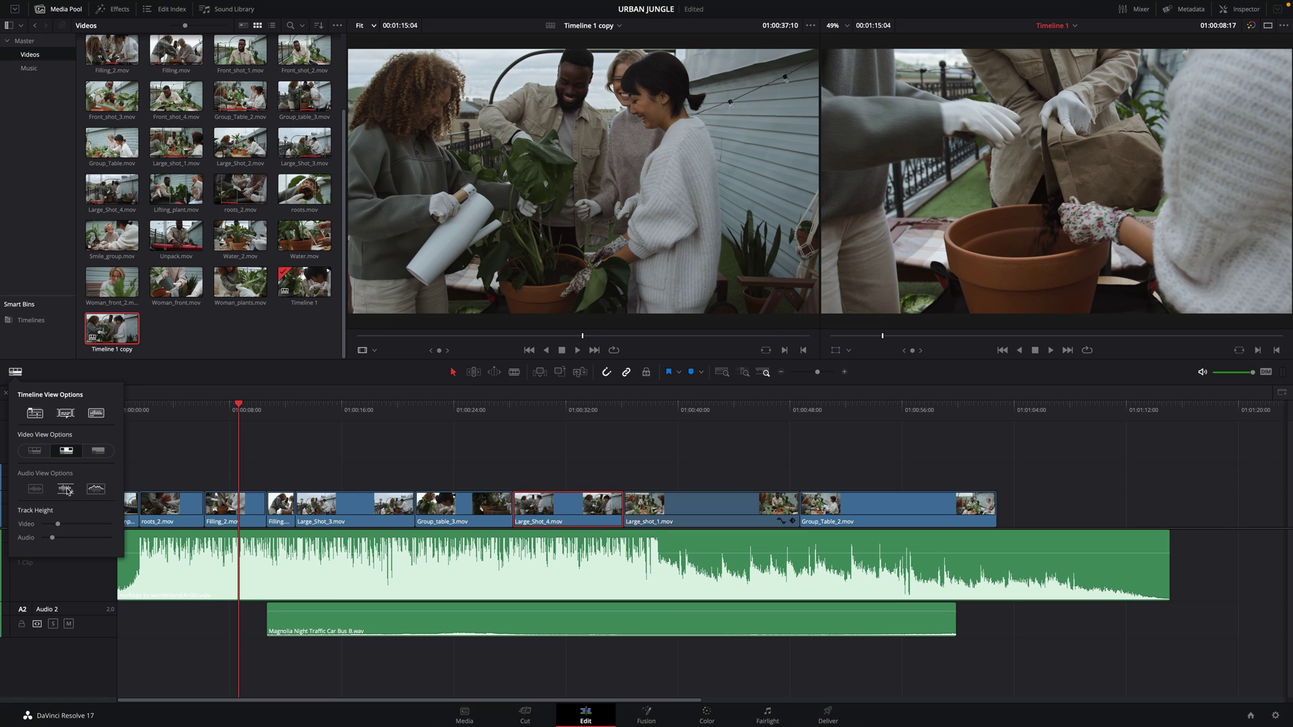
pyautogui.click(66, 489)
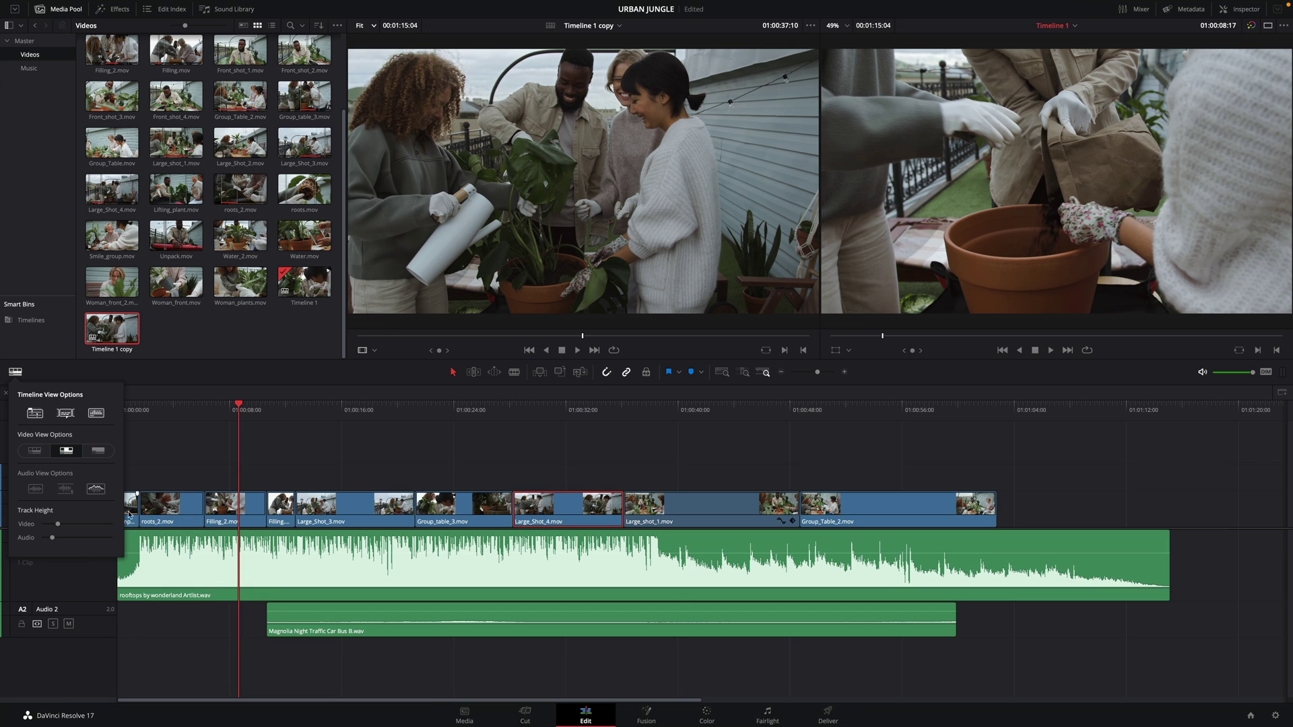
pyautogui.click(97, 489)
pyautogui.moveTo(53, 538); pyautogui.dragTo(65, 541)
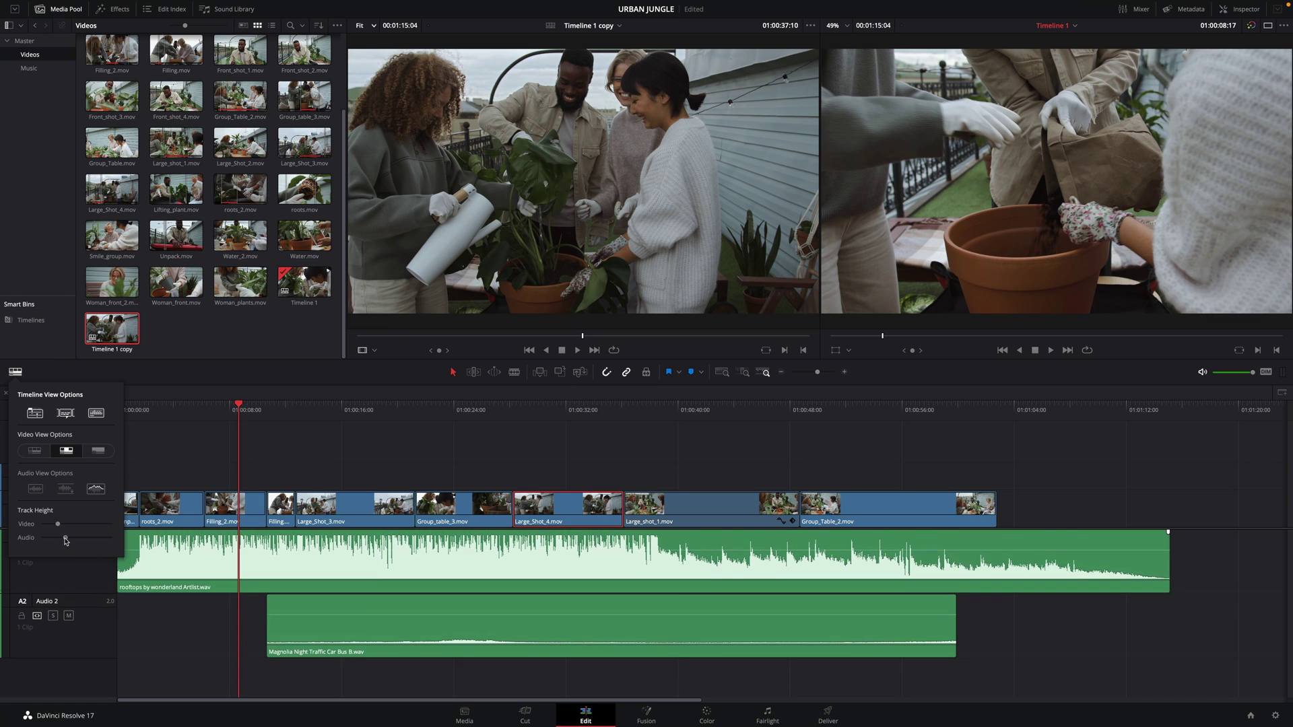
pyautogui.click(16, 372)
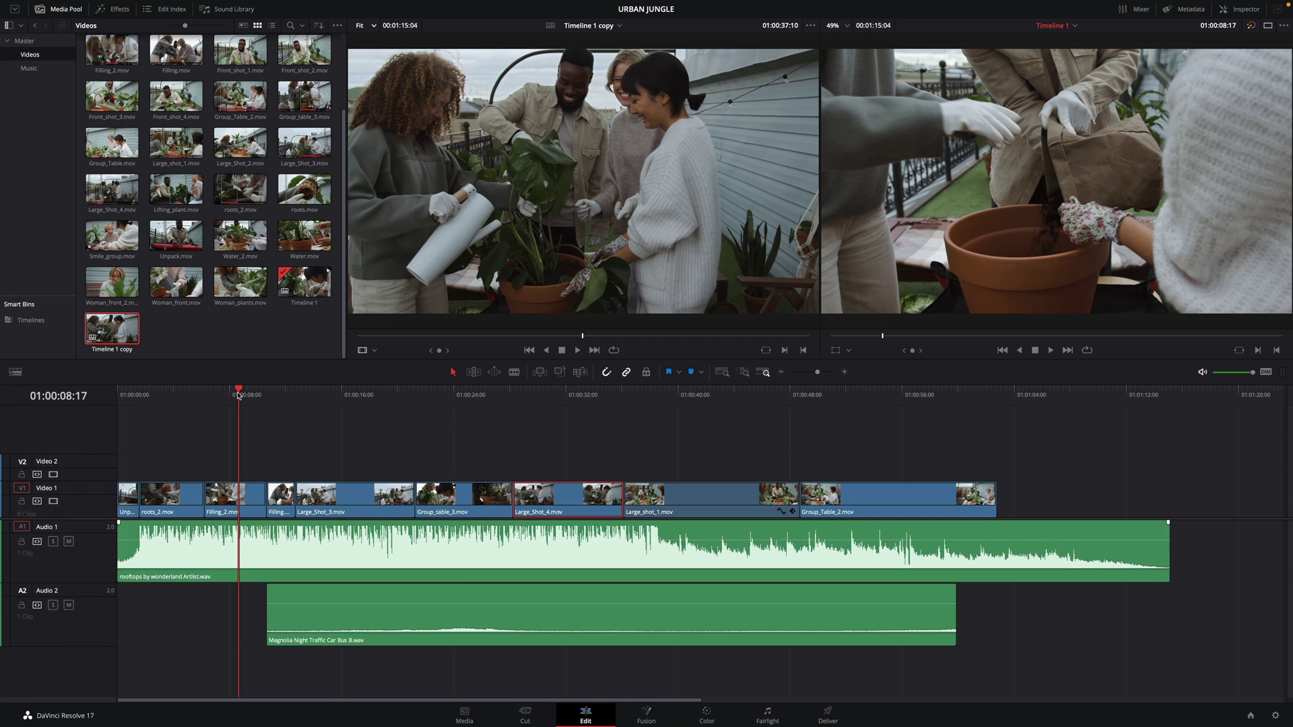
# Zoom the timeline in and back out, and park the playhead at 01:00:11:18
pyautogui.press('super+plus')
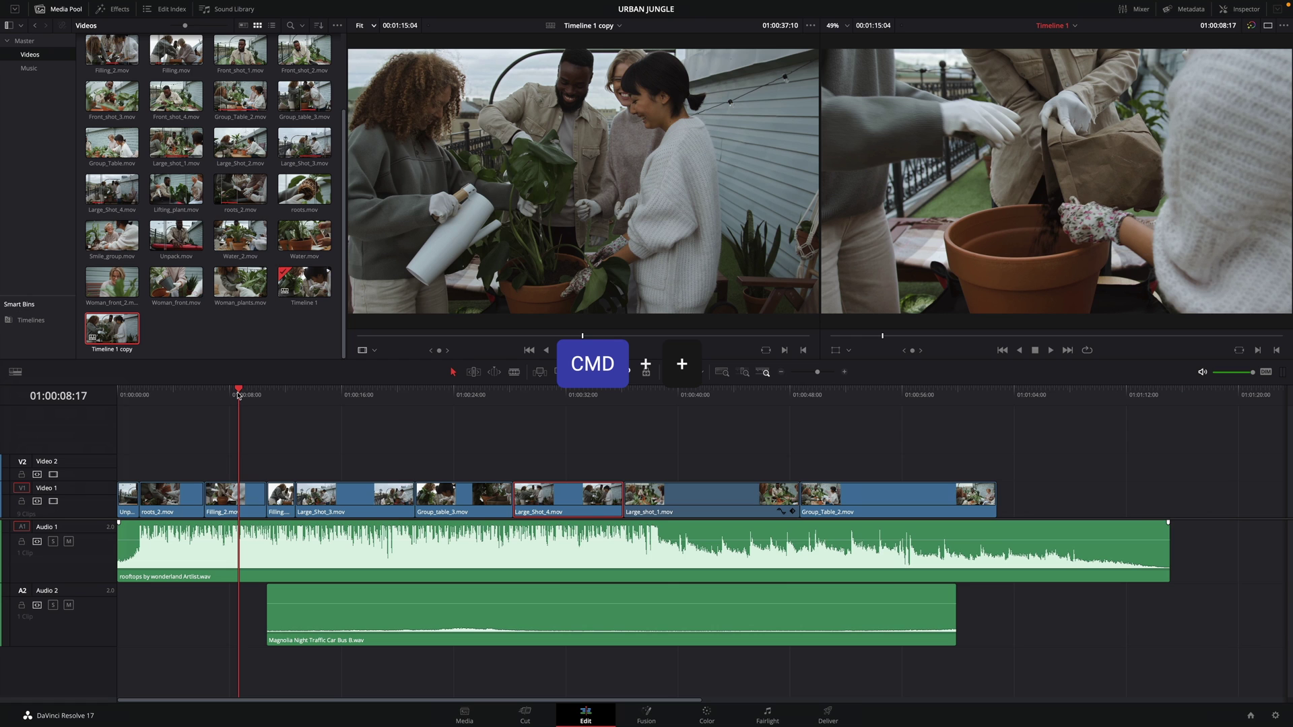
pyautogui.press('super+plus')
pyautogui.press('super+plus')
pyautogui.press('super+plus')
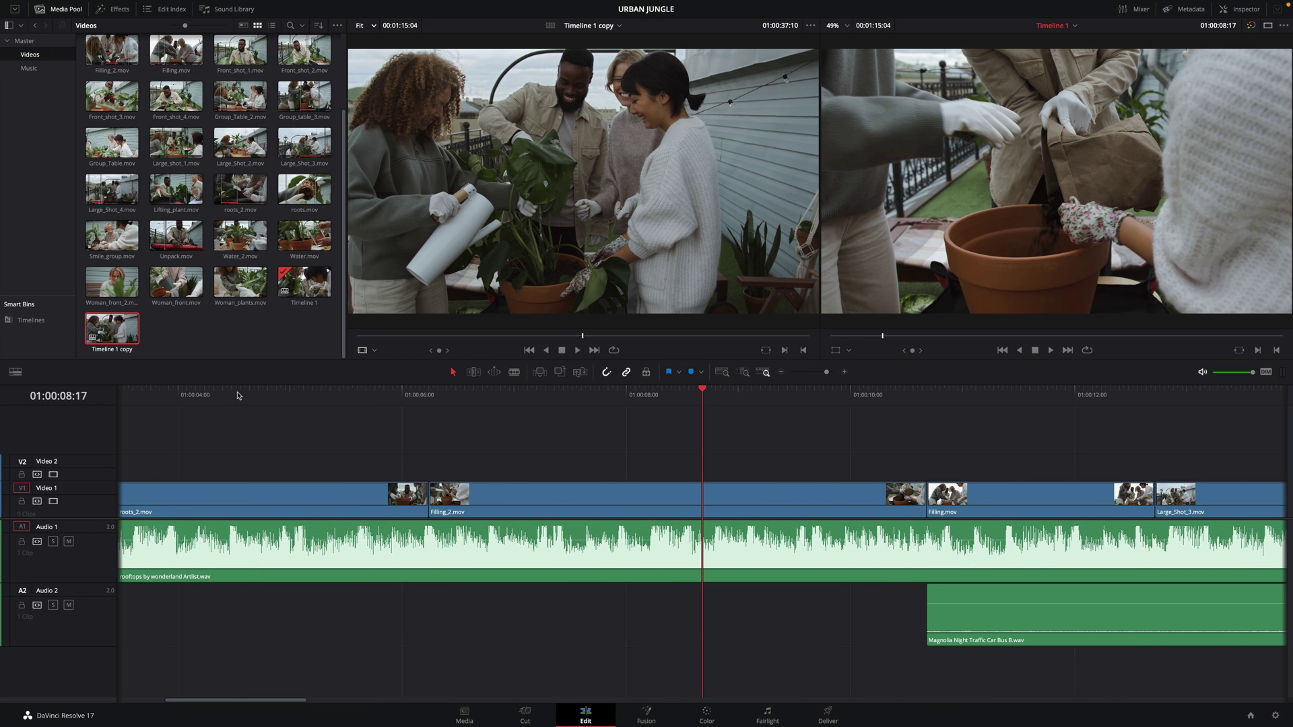
pyautogui.press('super+minus')
pyautogui.press('super+minus')
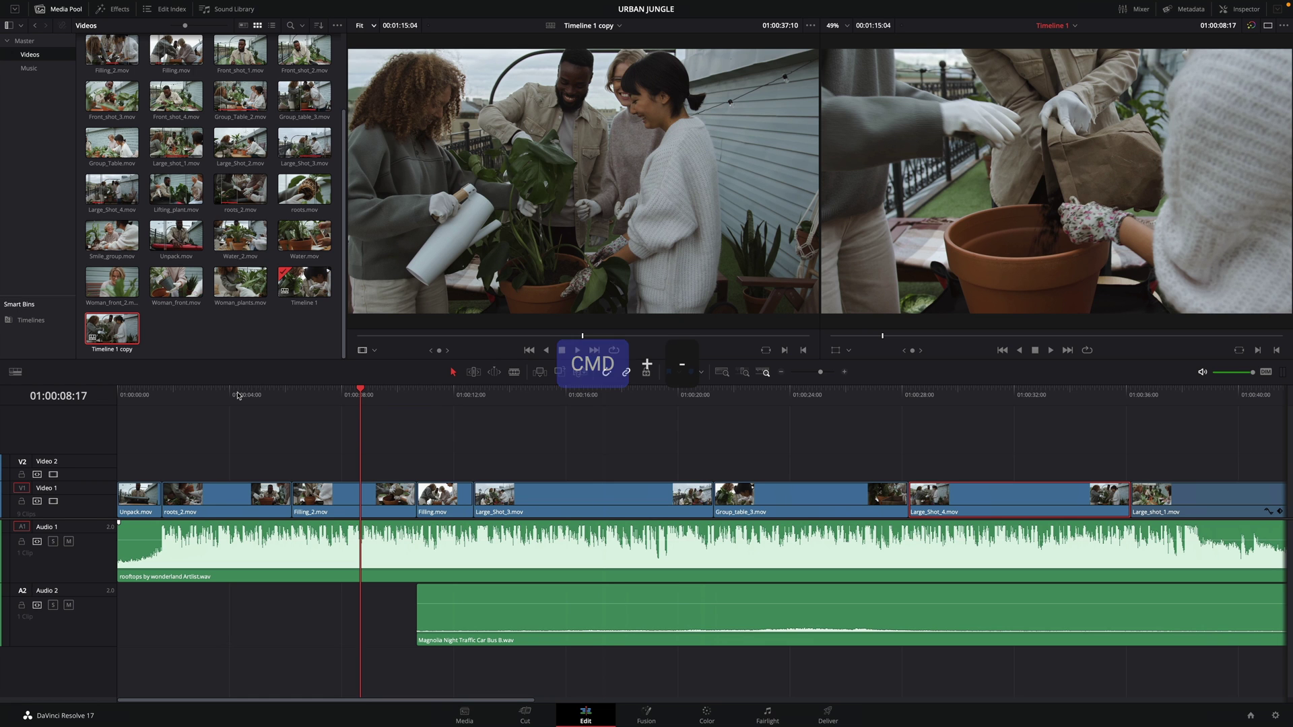
pyautogui.moveTo(431, 397); pyautogui.dragTo(446, 404)
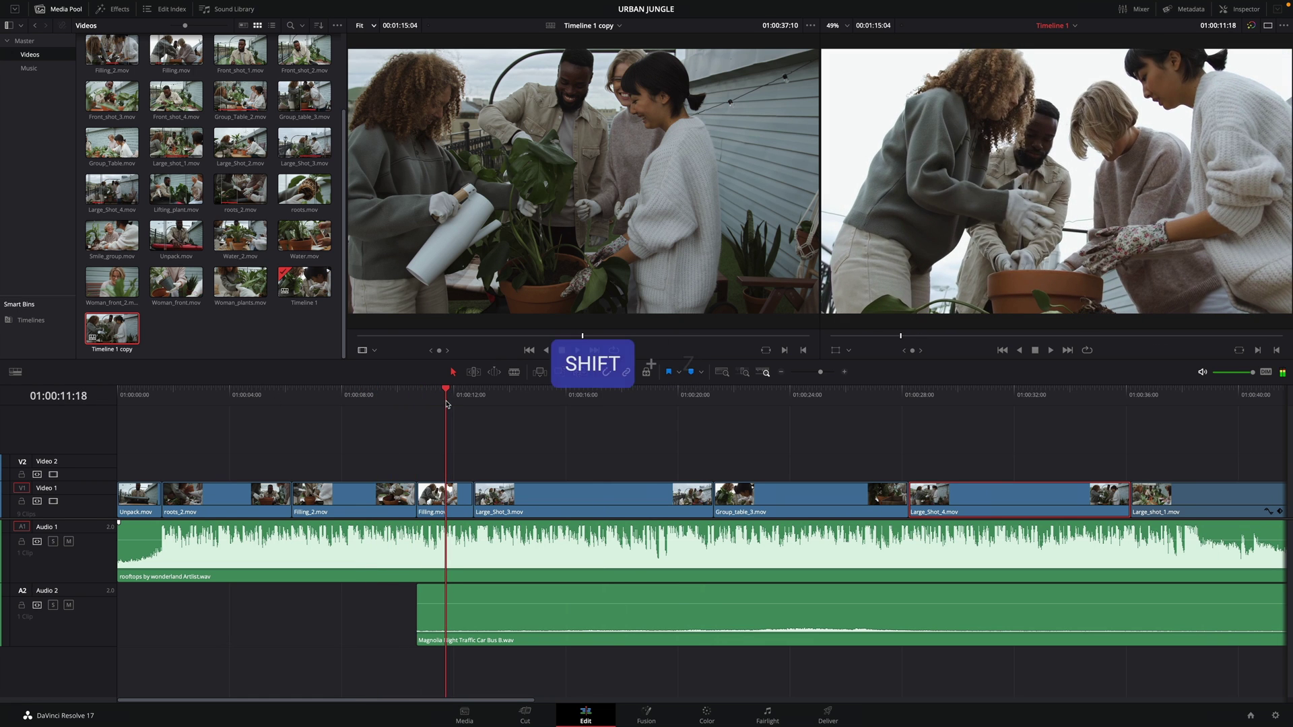
# Toggle Shift+Z zoom, move the playhead to 01:00:31:08, and zoom in and out around it
pyautogui.hotkey('shift', 'z')
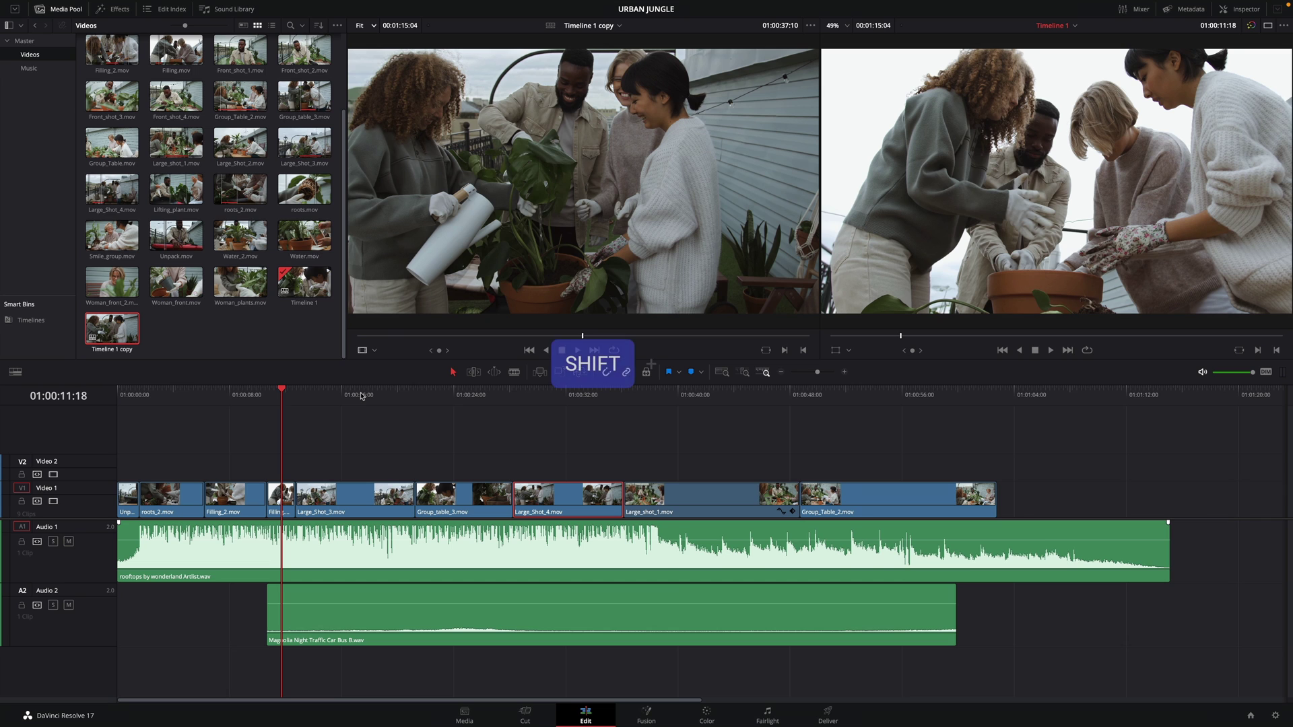
pyautogui.hotkey('shift', 'z')
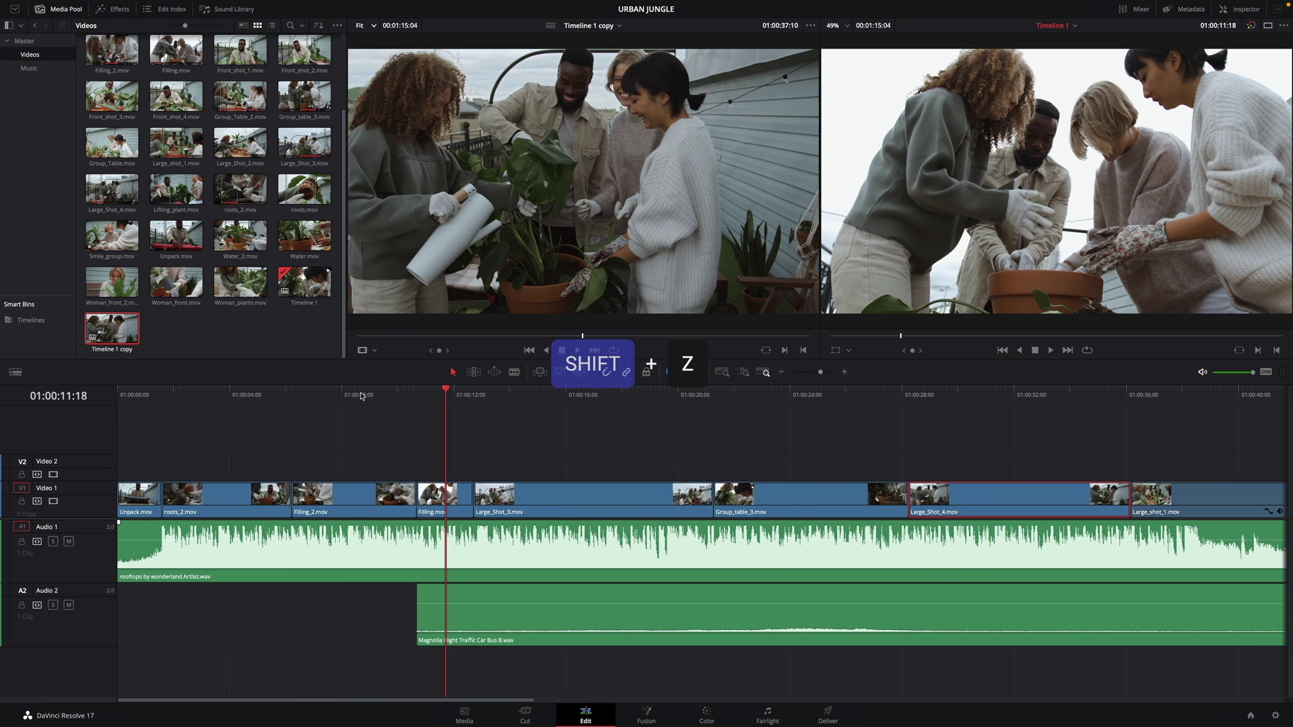
pyautogui.hotkey('shift', 'z')
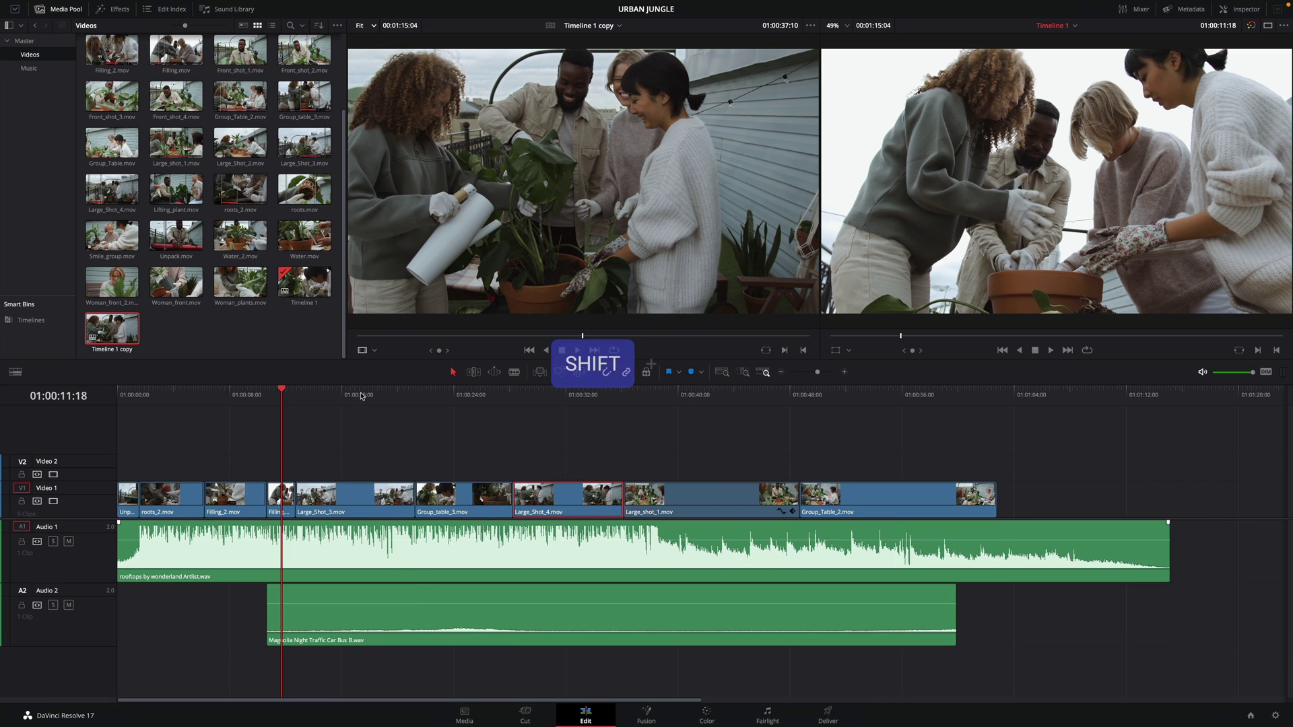
pyautogui.moveTo(326, 398); pyautogui.dragTo(557, 417)
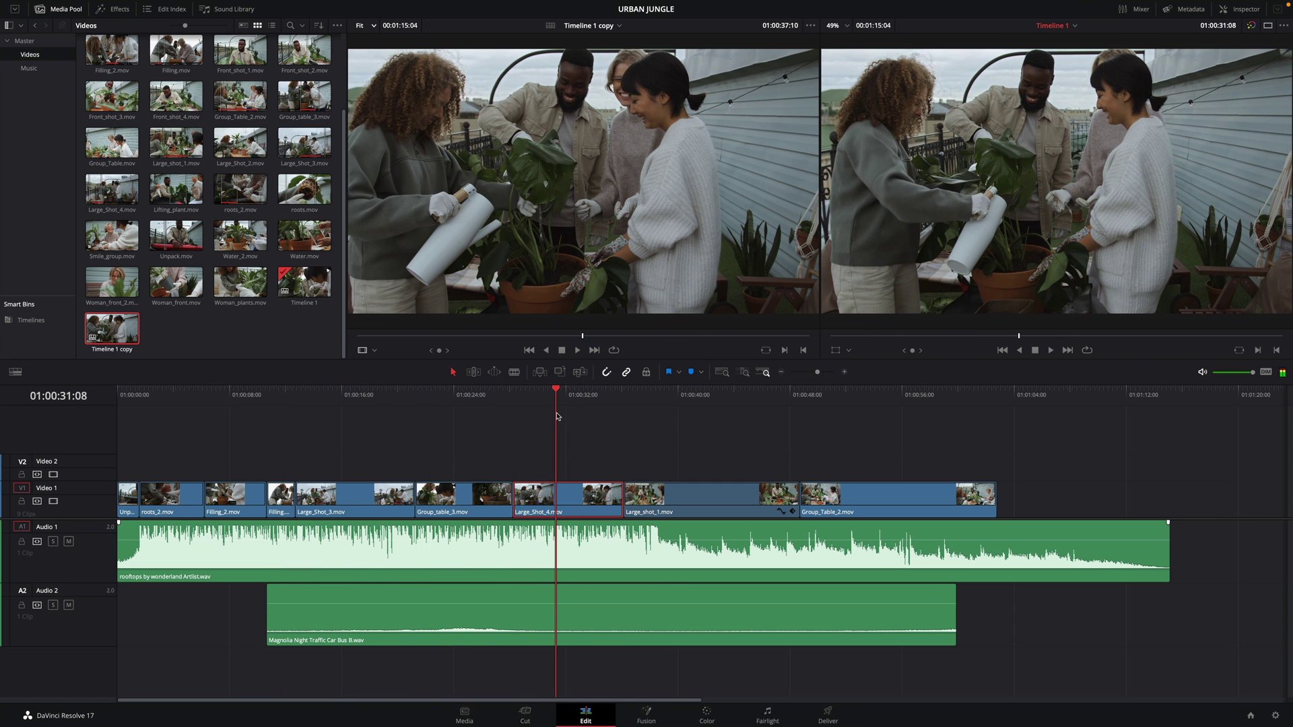
pyautogui.hotkey('shift', 'z')
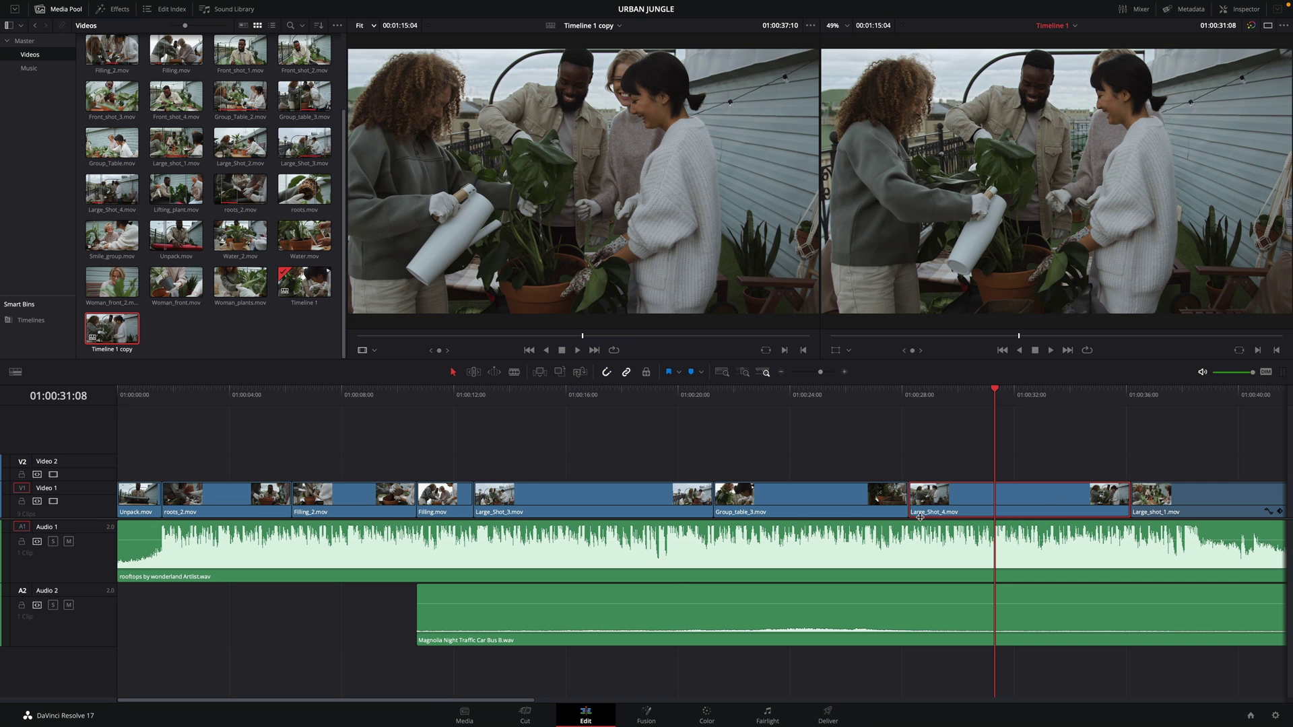
pyautogui.hotkey('shift', 'z')
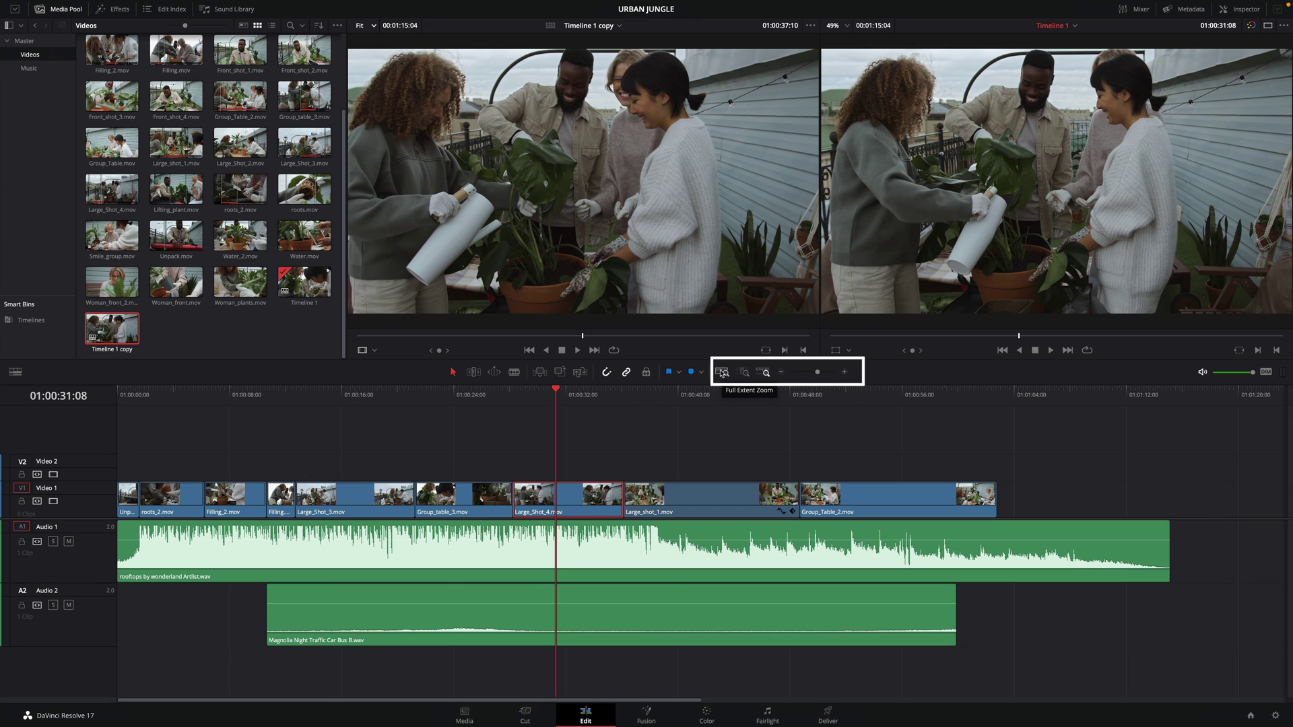
# Fit all clips in view and trim the end of the Audio 1 music clip
pyautogui.click(721, 373)
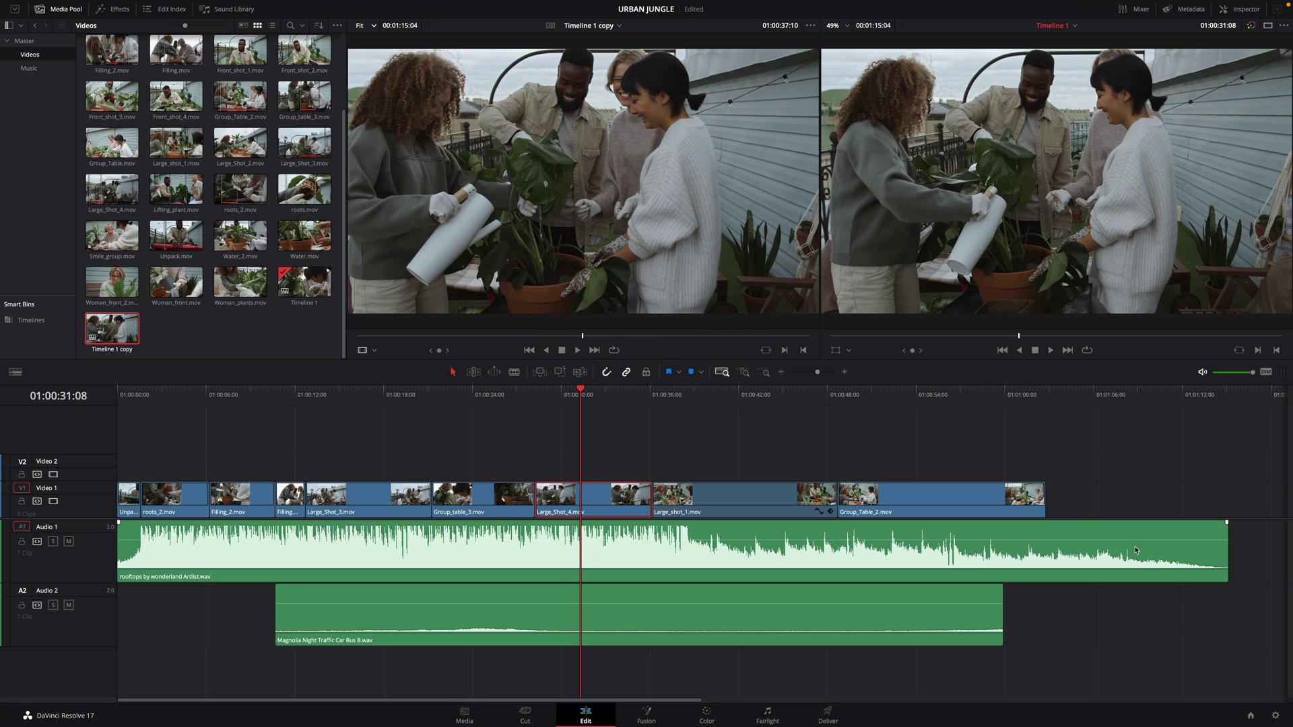
pyautogui.click(1225, 551)
pyautogui.moveTo(1225, 551); pyautogui.dragTo(1071, 553)
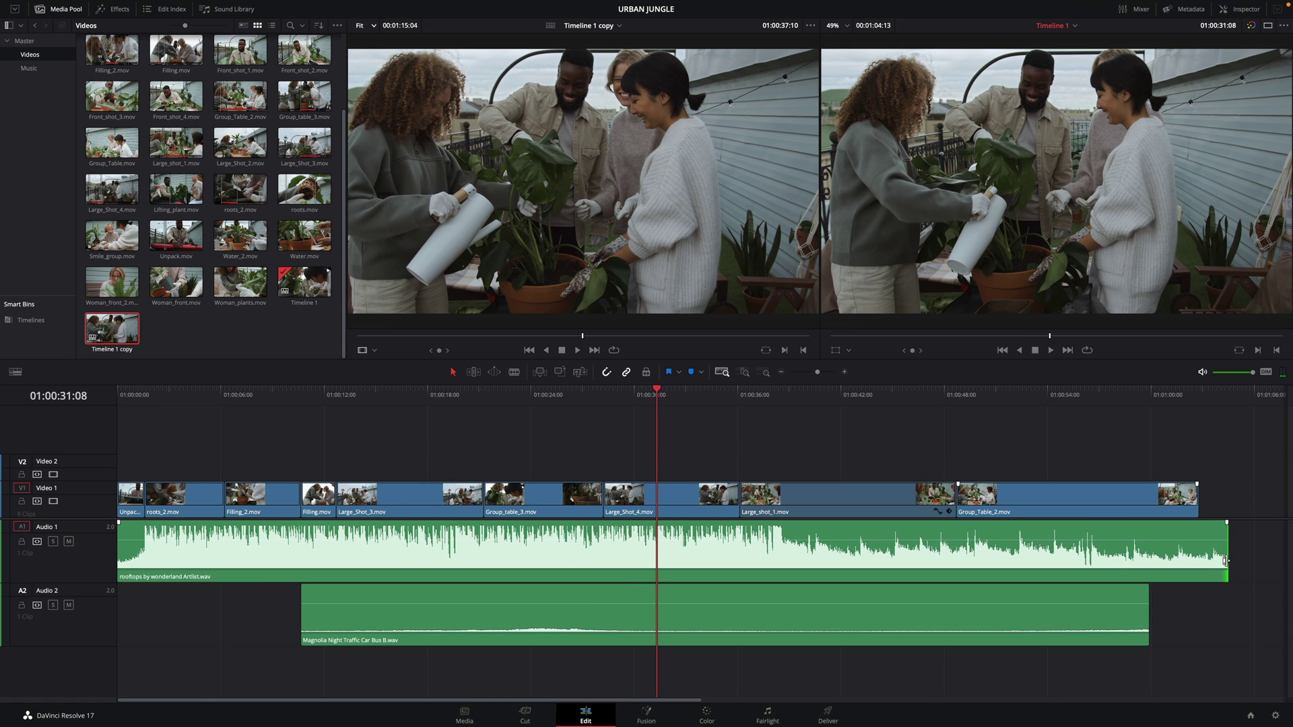
pyautogui.moveTo(1224, 566); pyautogui.dragTo(1253, 562)
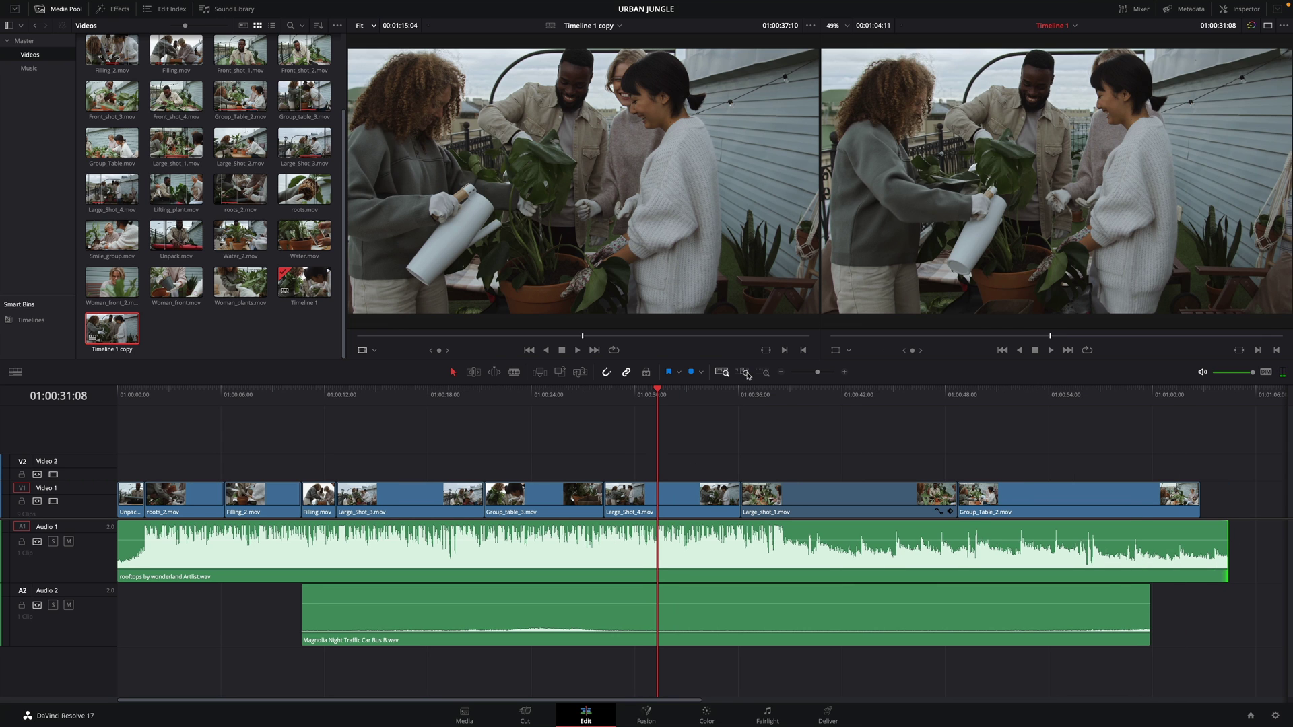
# Use Detail Zoom around the playhead, then Full Extent Zoom and the zoom slider to fit the edit
pyautogui.click(745, 372)
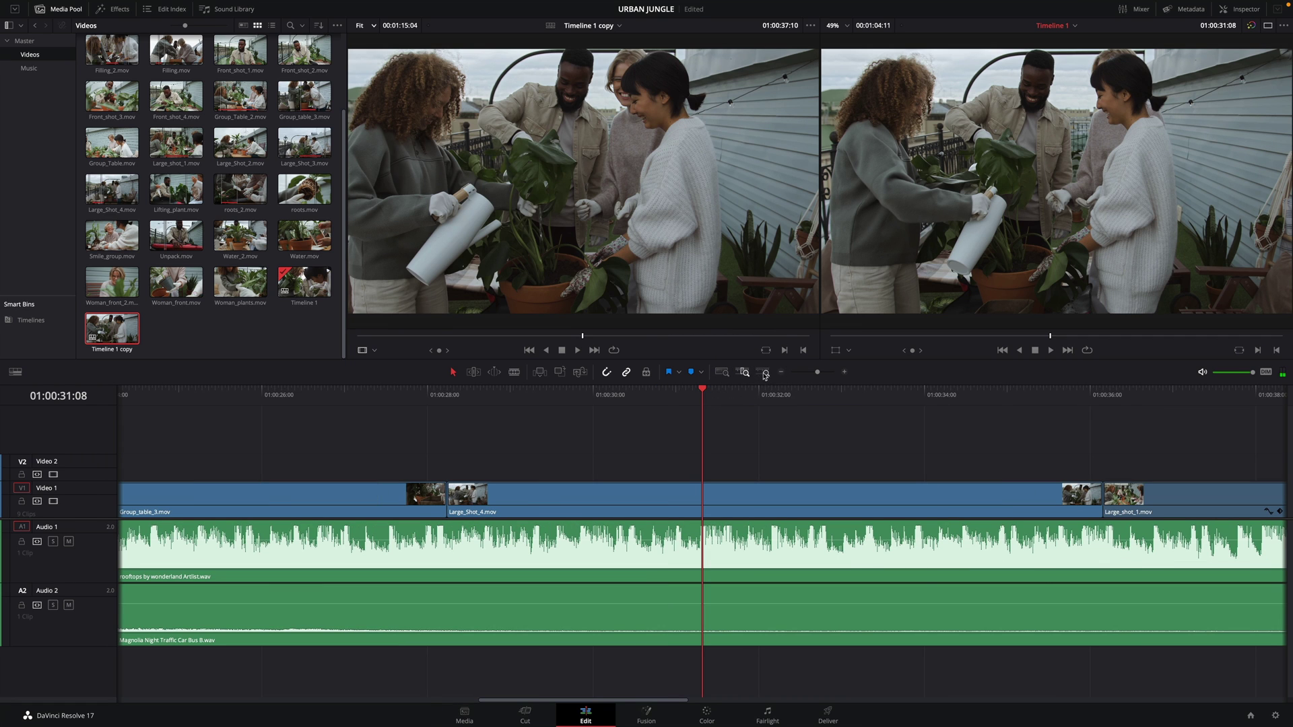
pyautogui.click(765, 373)
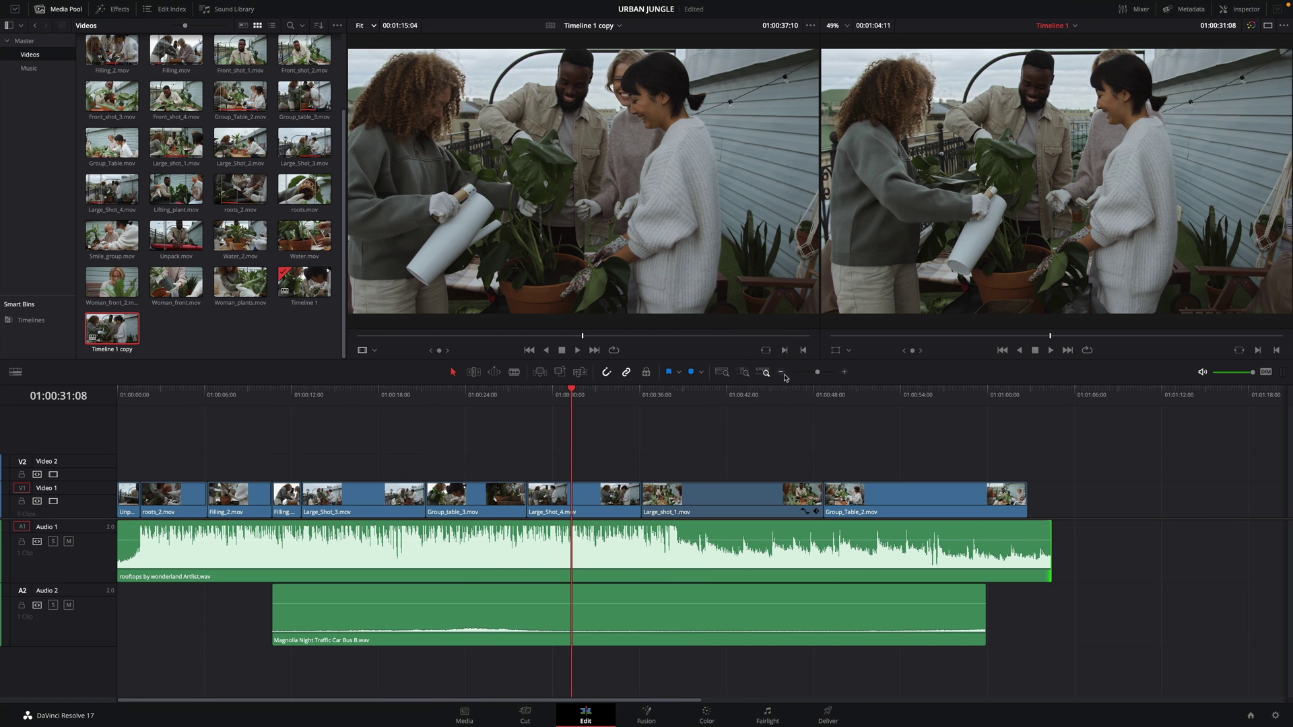
pyautogui.moveTo(817, 376); pyautogui.dragTo(825, 375)
pyautogui.hotkey('shift', 'z')
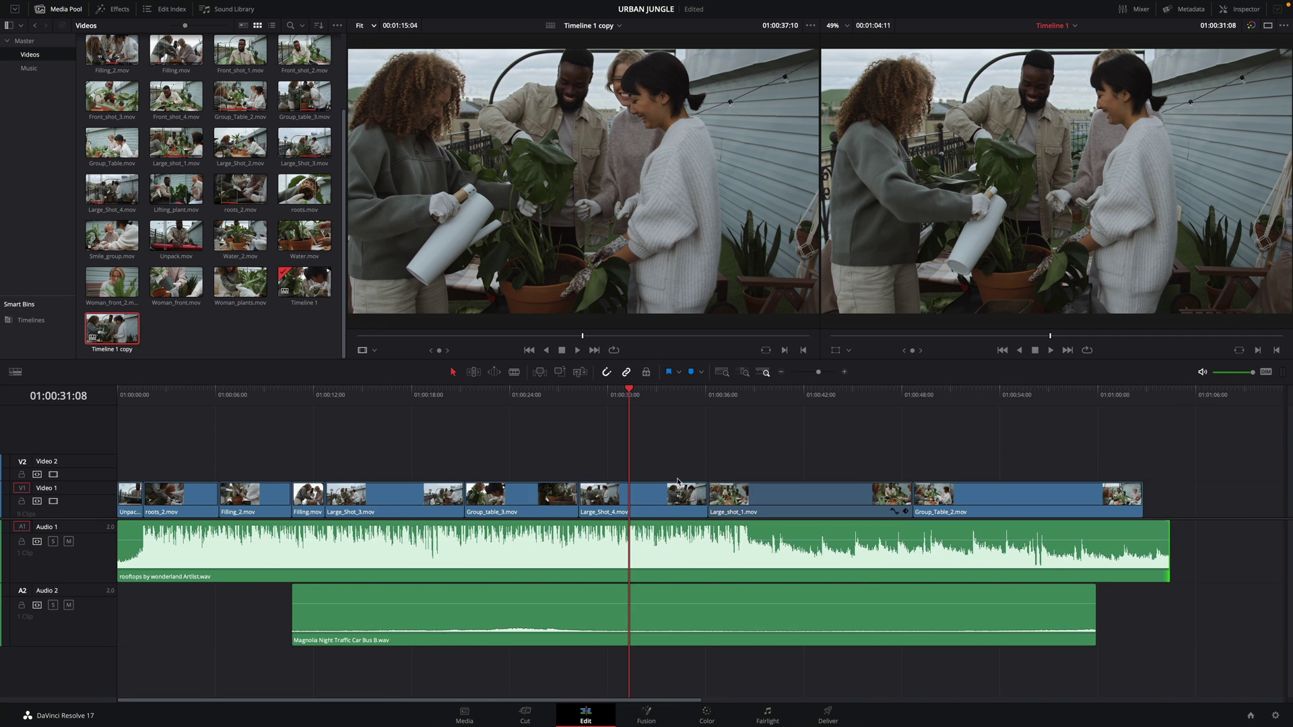
# Select the Magnolia audio clip and set up a new Timeline 3 with 2 video and 2 audio tracks
pyautogui.click(531, 613)
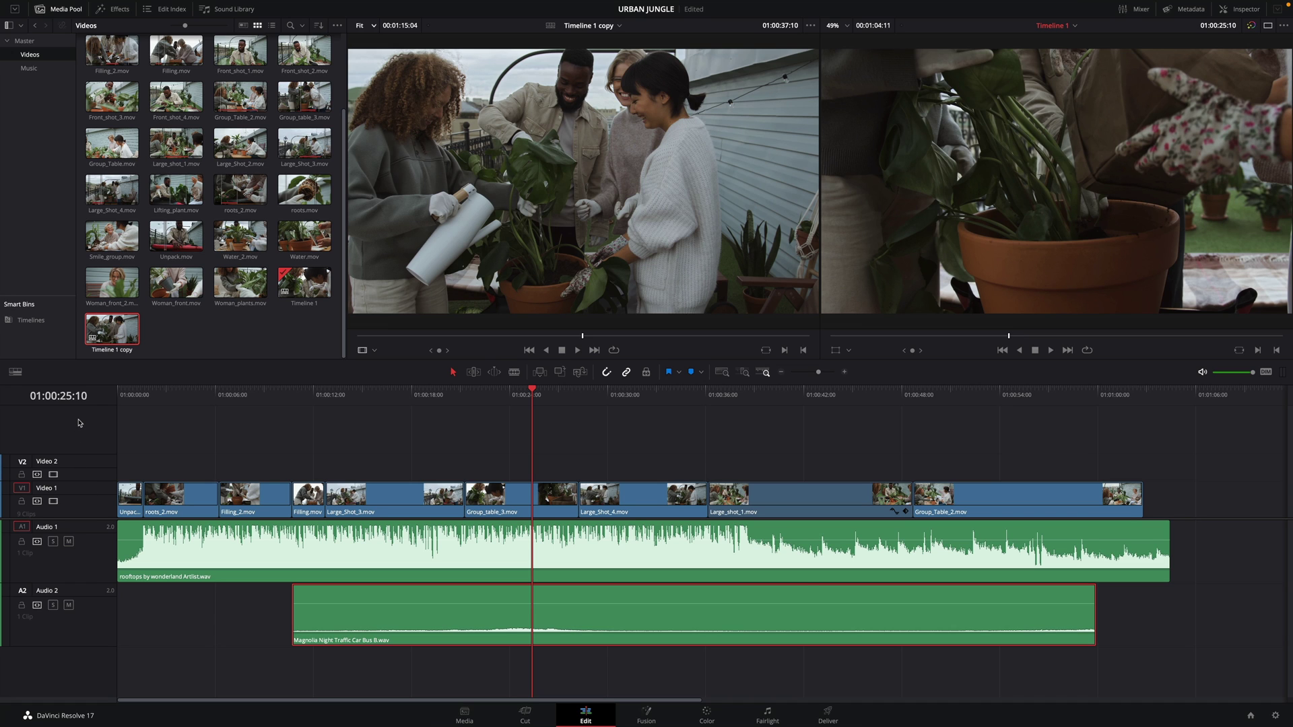
pyautogui.press('super+n')
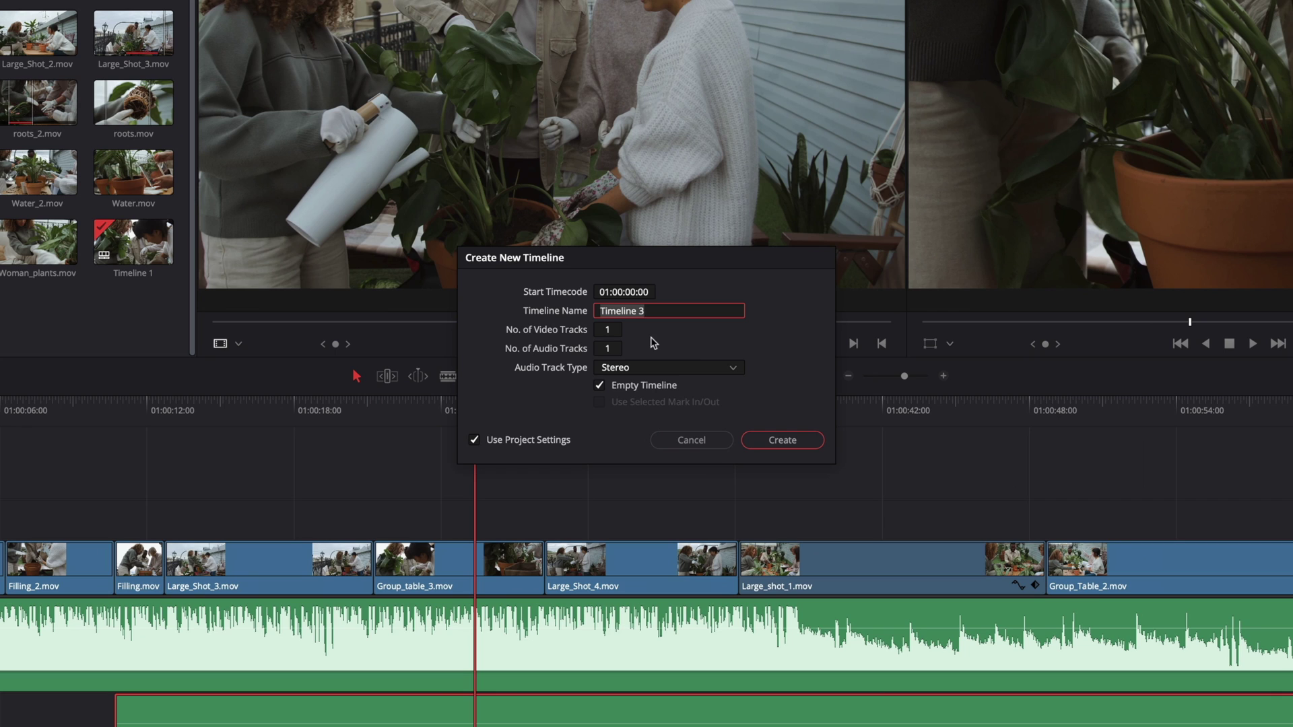
pyautogui.press('Tab')
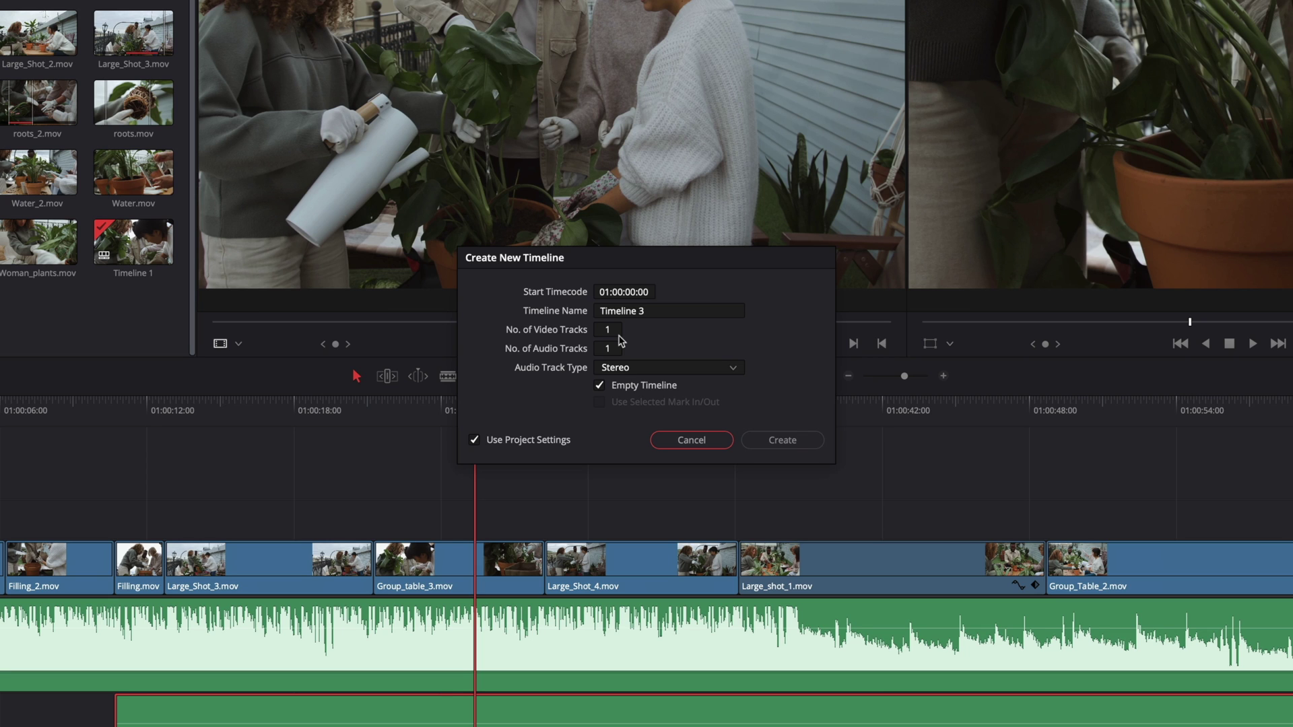
pyautogui.moveTo(618, 335); pyautogui.dragTo(626, 330)
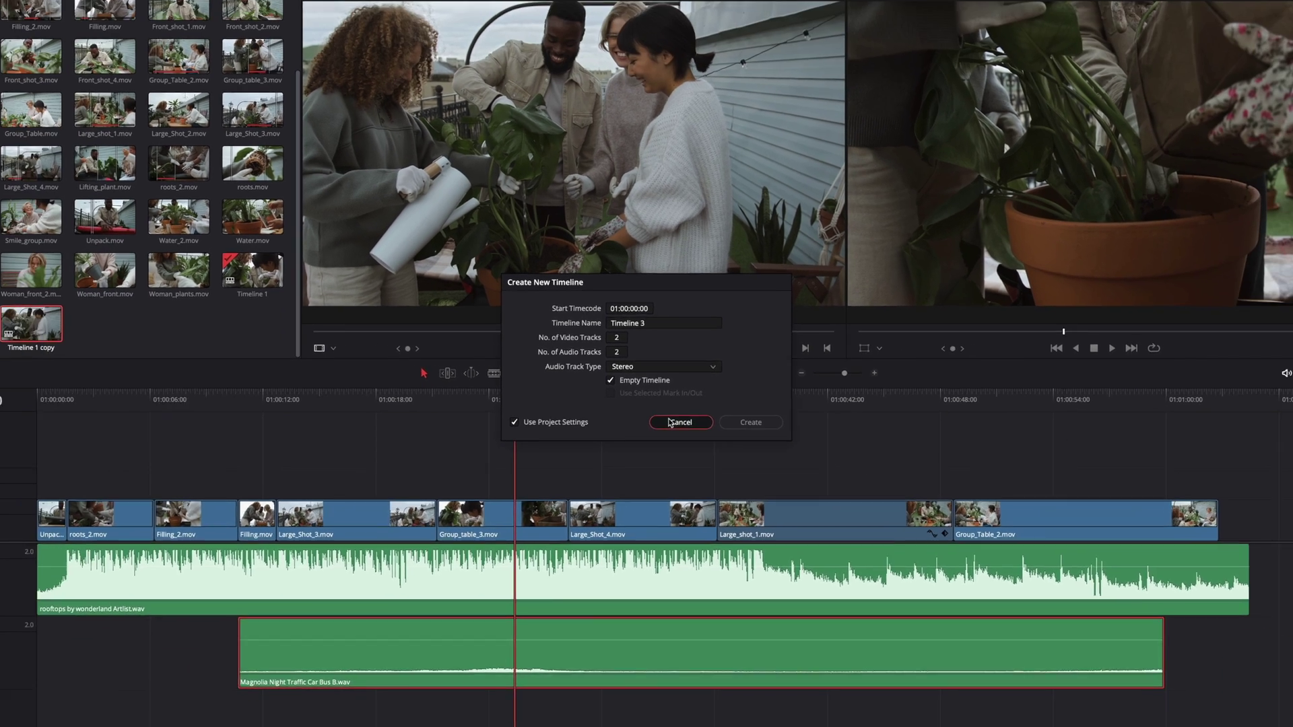
# Cancel the dialog and save 3 video and 2 audio default tracks in User > Editing preferences
pyautogui.click(676, 440)
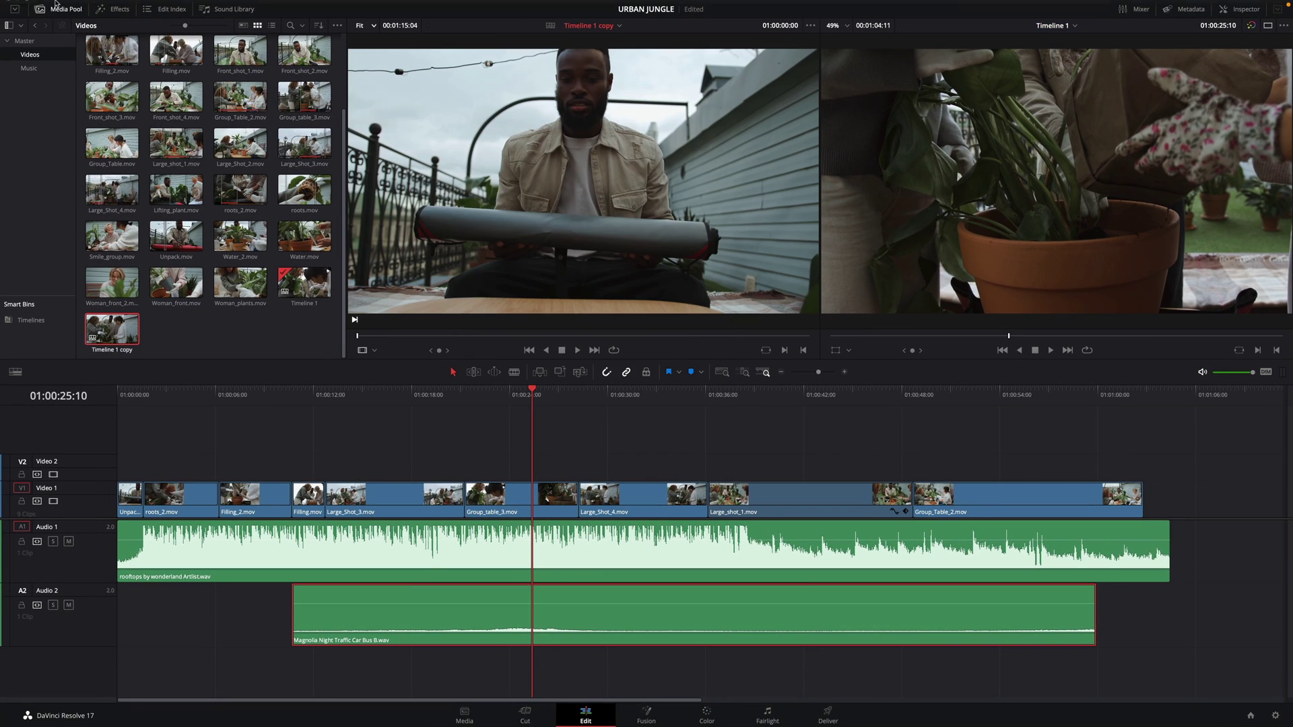
pyautogui.click(55, 5)
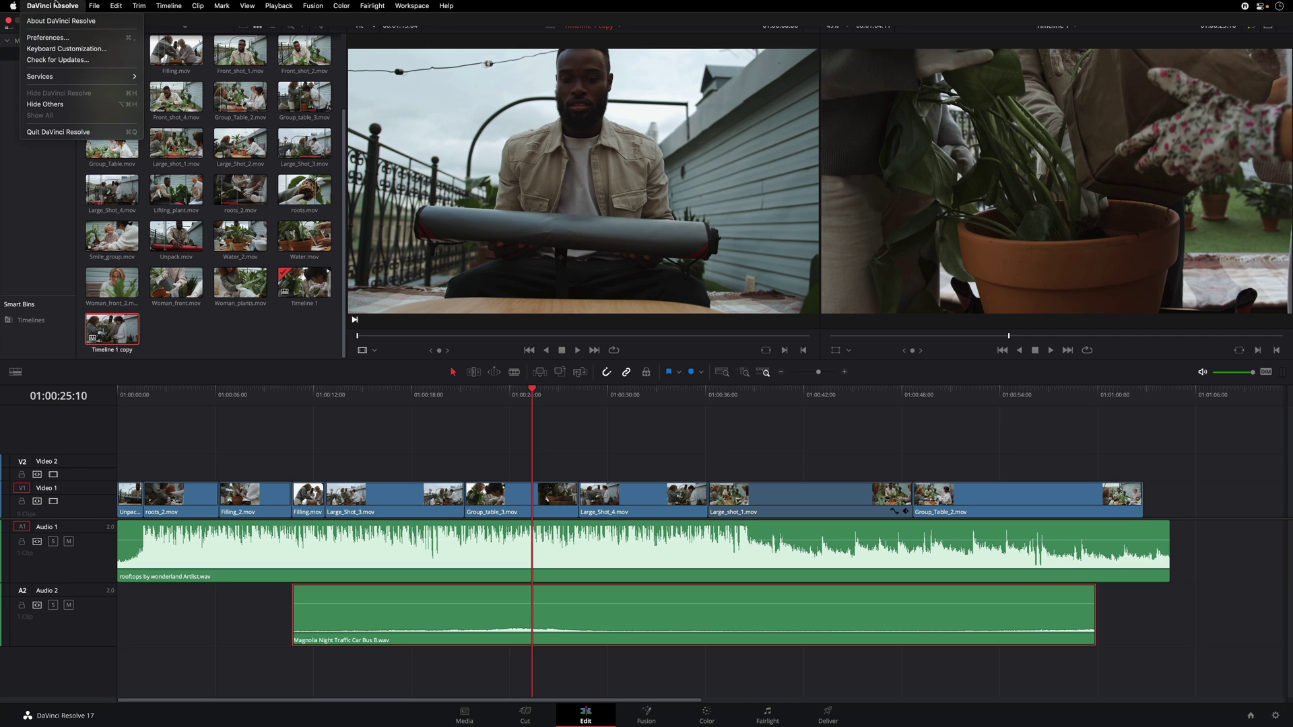
pyautogui.click(61, 38)
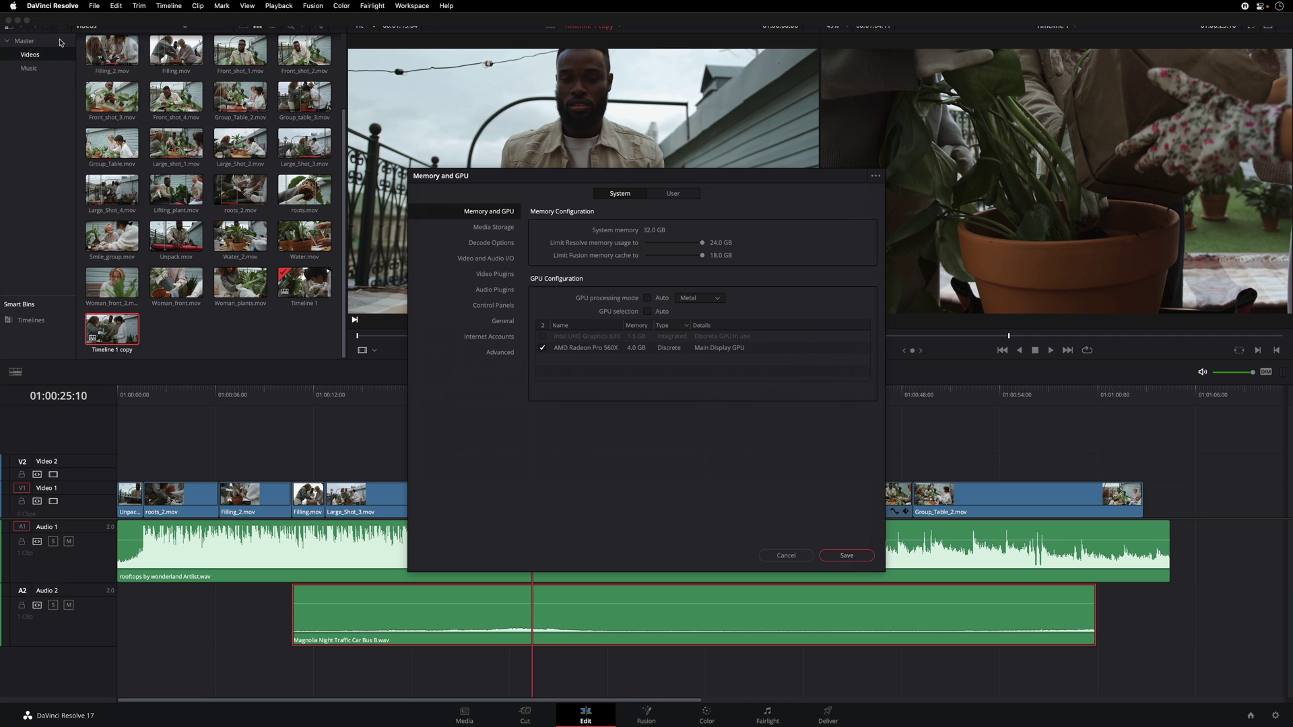
pyautogui.click(673, 193)
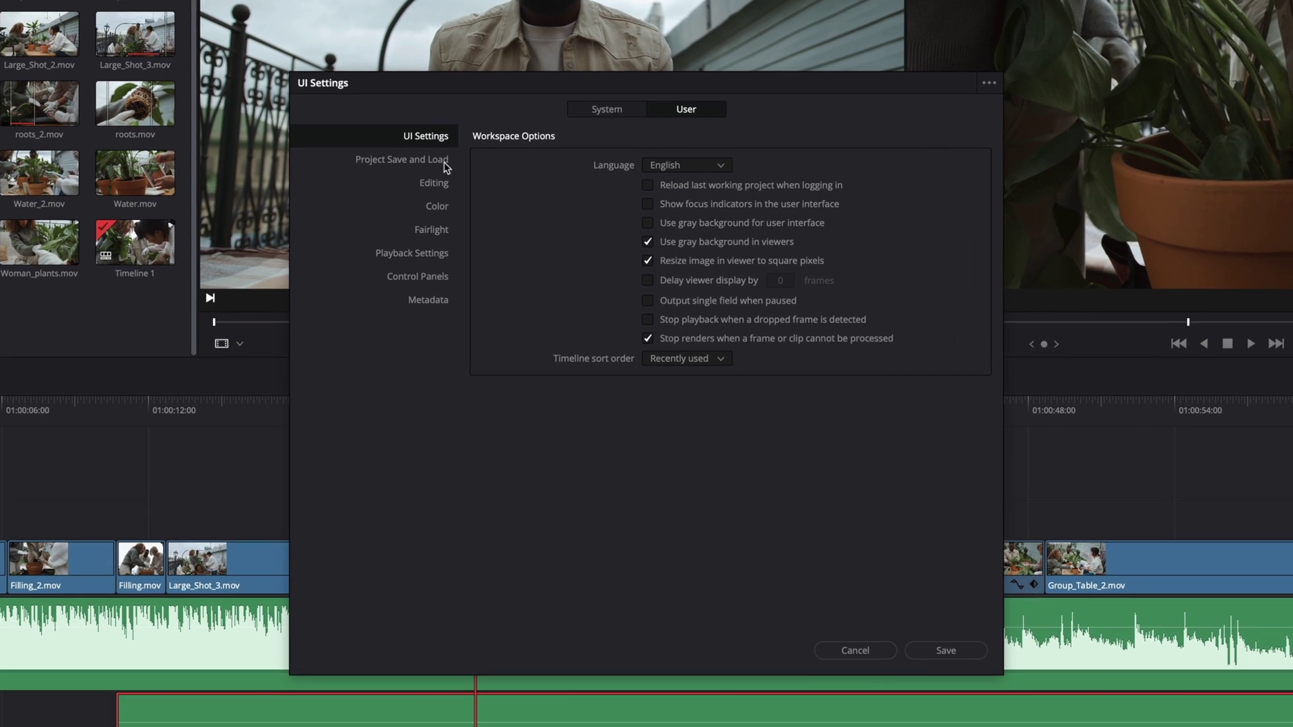
pyautogui.click(430, 183)
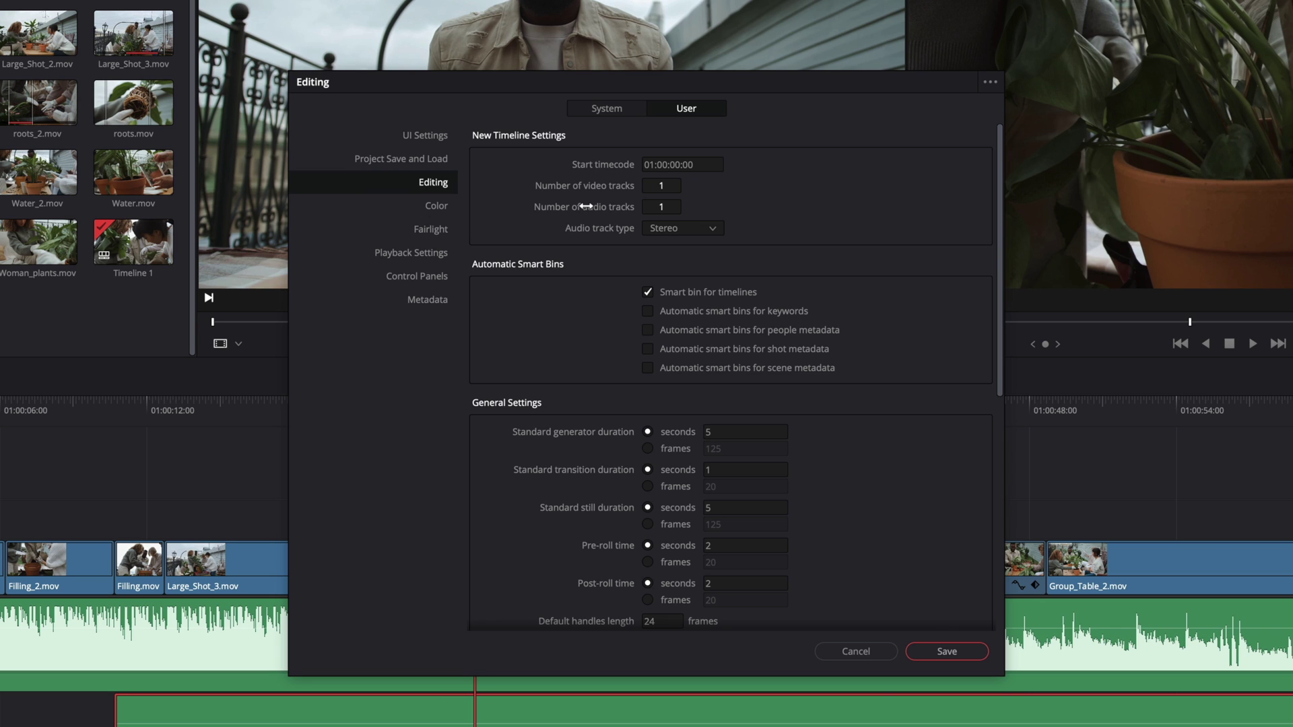
pyautogui.click(663, 186)
pyautogui.write('3')
pyautogui.click(664, 208)
pyautogui.write('2')
pyautogui.click(935, 648)
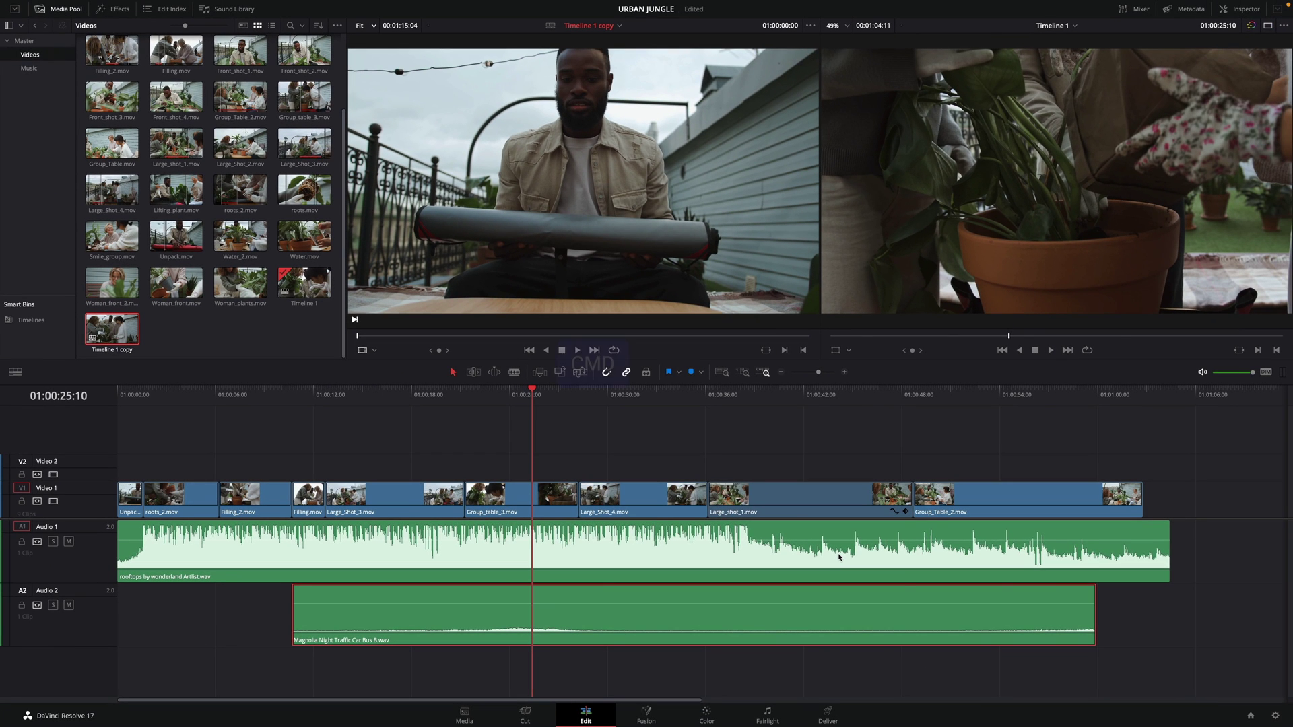
# Check the new timeline defaults without creating one, then select the Large_Shot_3 clip
pyautogui.press('super+n')
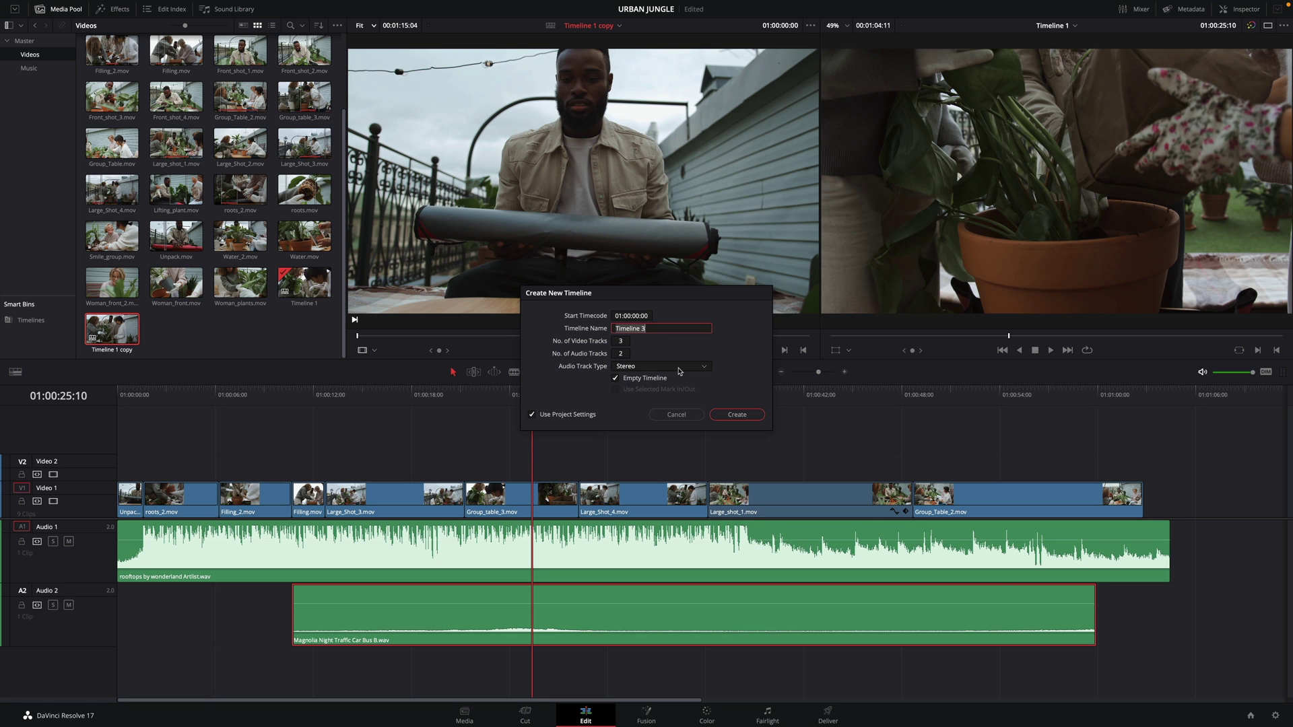
pyautogui.click(676, 414)
pyautogui.click(395, 495)
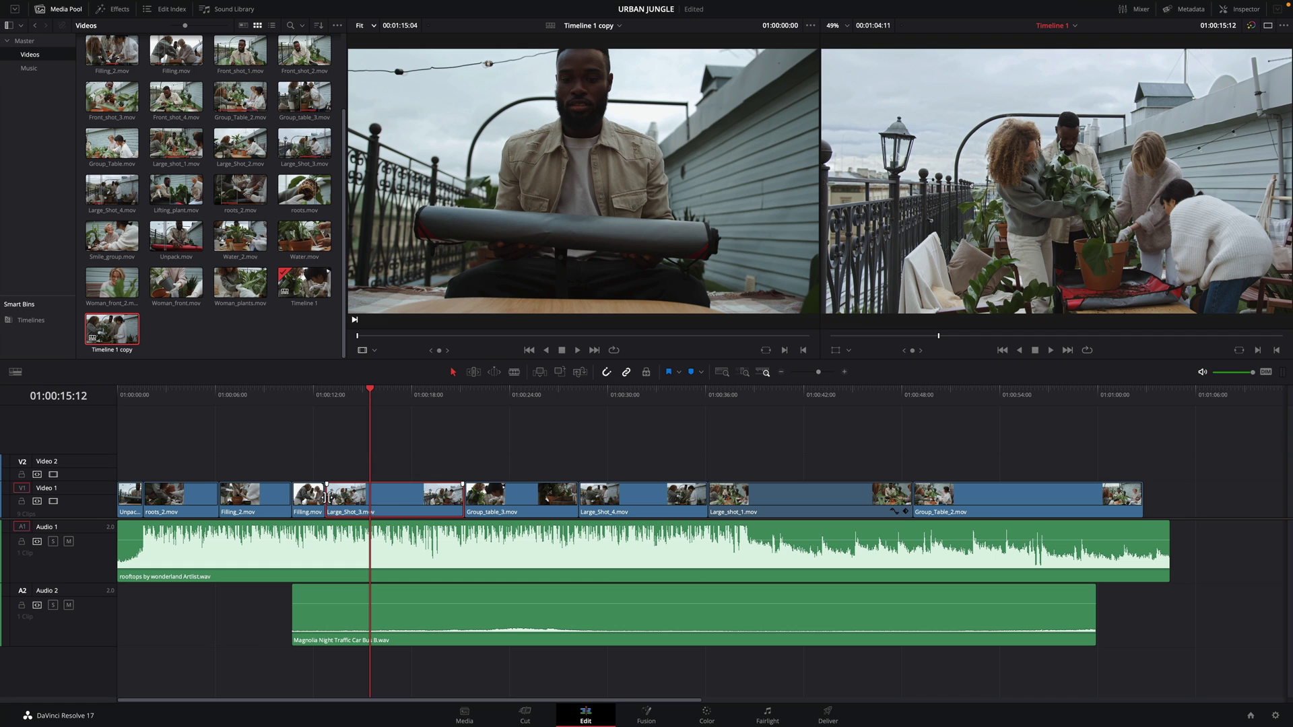
# Switch to Trim Edit Mode and slip Large_Shot_3 using the four-frame trim view
pyautogui.press('a')
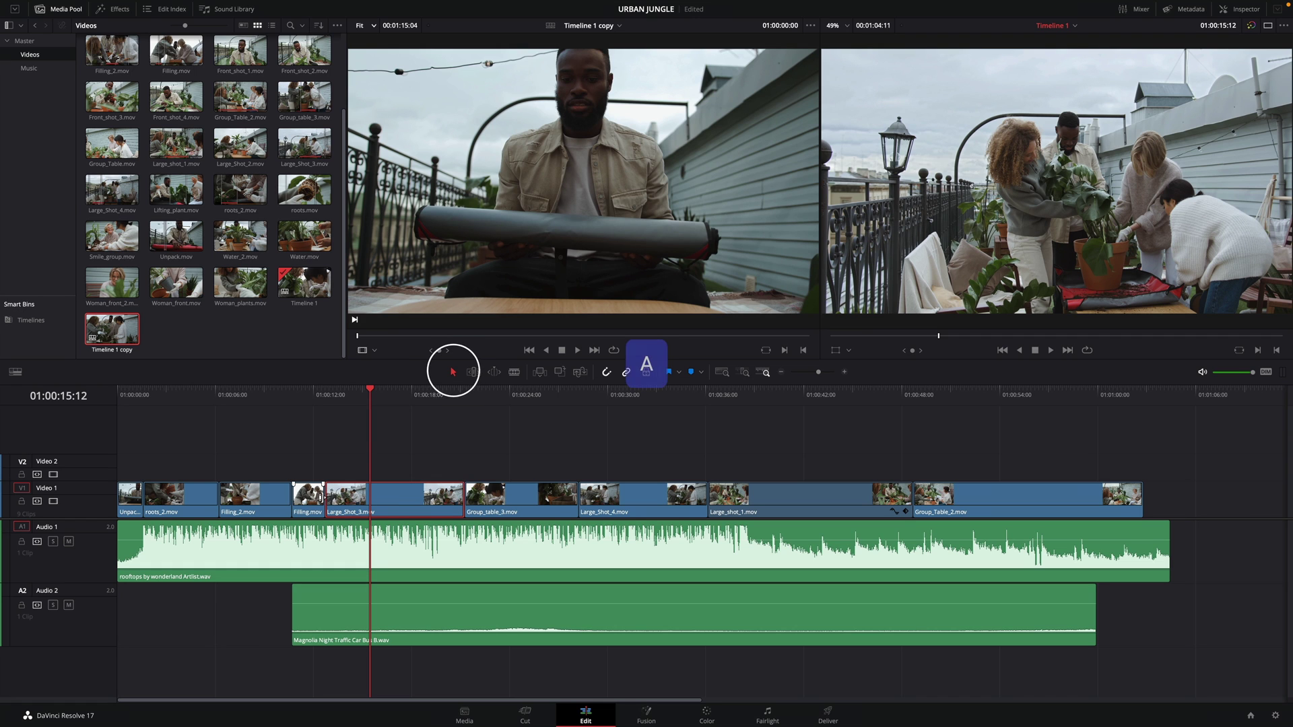
pyautogui.moveTo(328, 497); pyautogui.dragTo(397, 503)
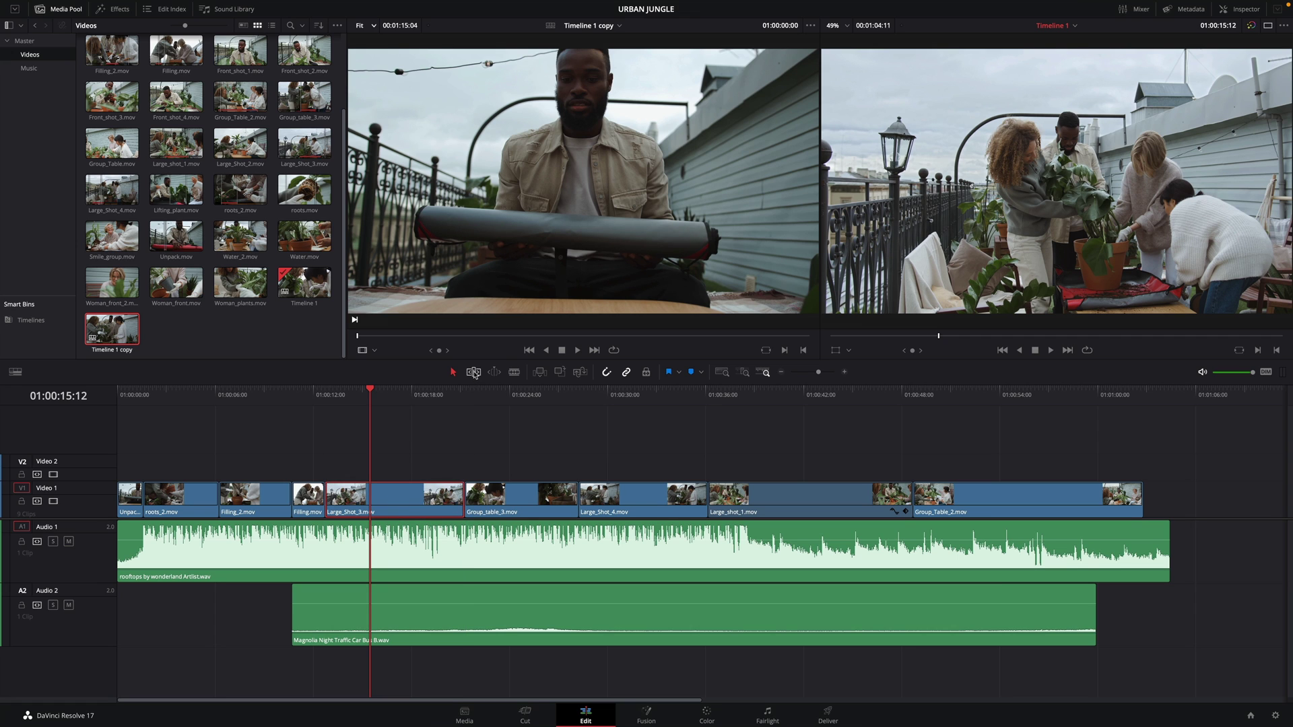
pyautogui.press('t')
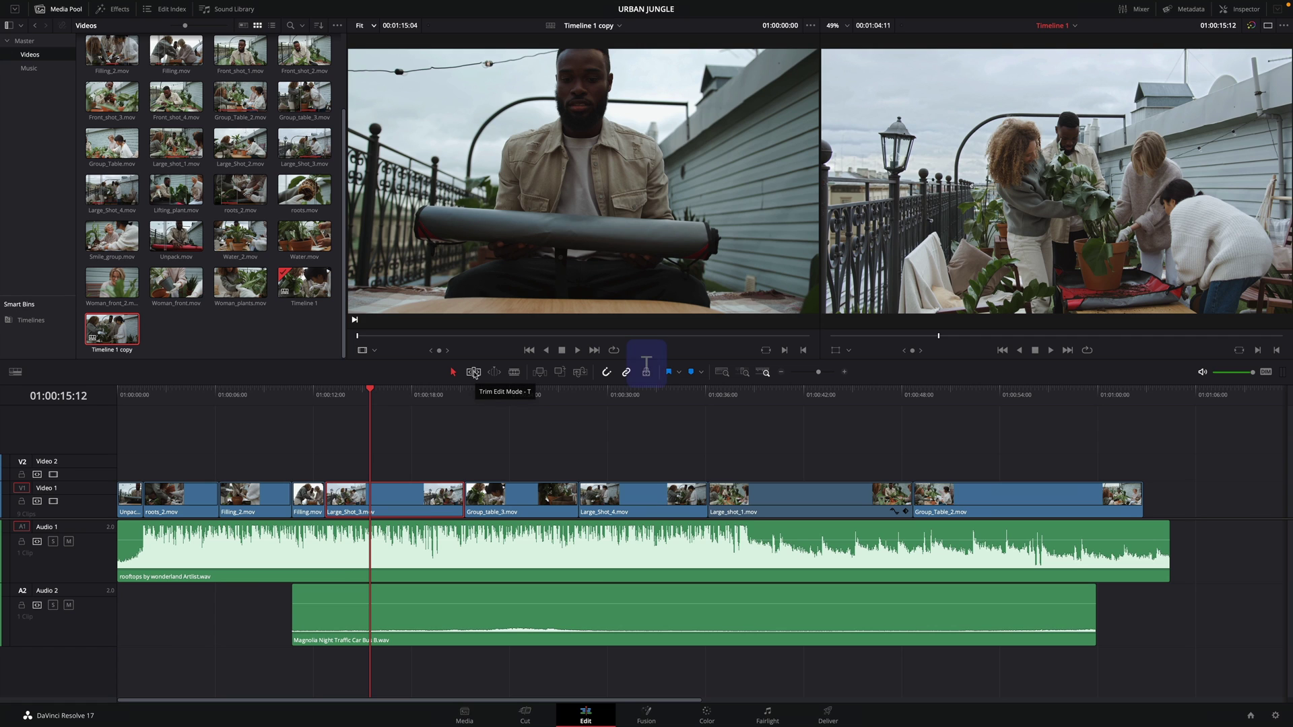
pyautogui.click(473, 372)
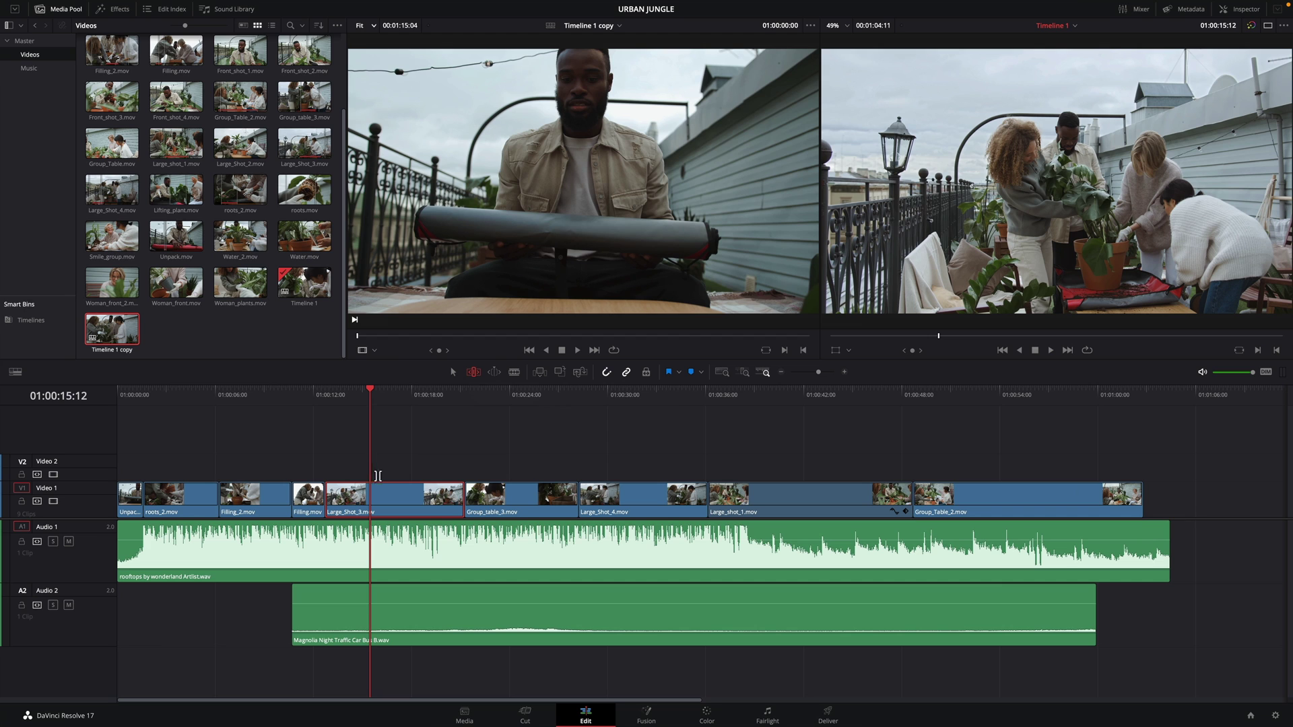
pyautogui.moveTo(387, 498); pyautogui.dragTo(384, 499)
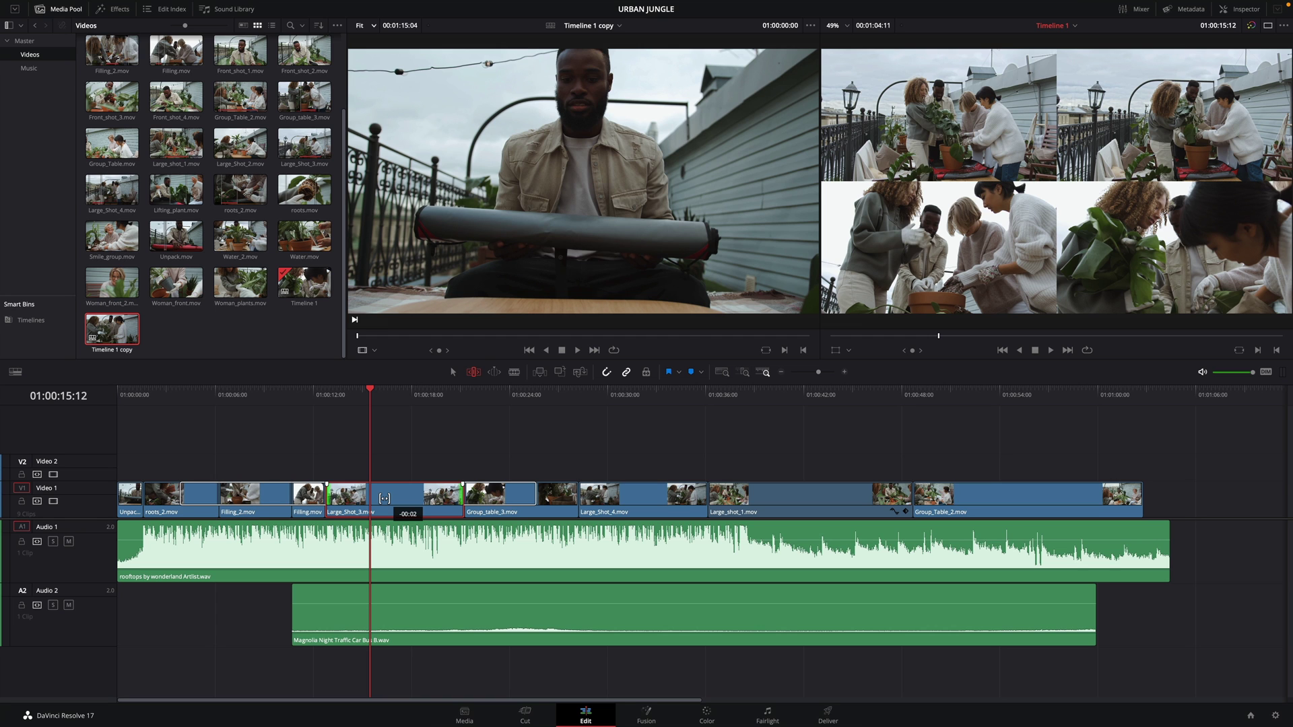
pyautogui.moveTo(385, 498)
pyautogui.mouseDown()
pyautogui.moveTo(362, 501)
pyautogui.moveTo(410, 501)
pyautogui.mouseUp()
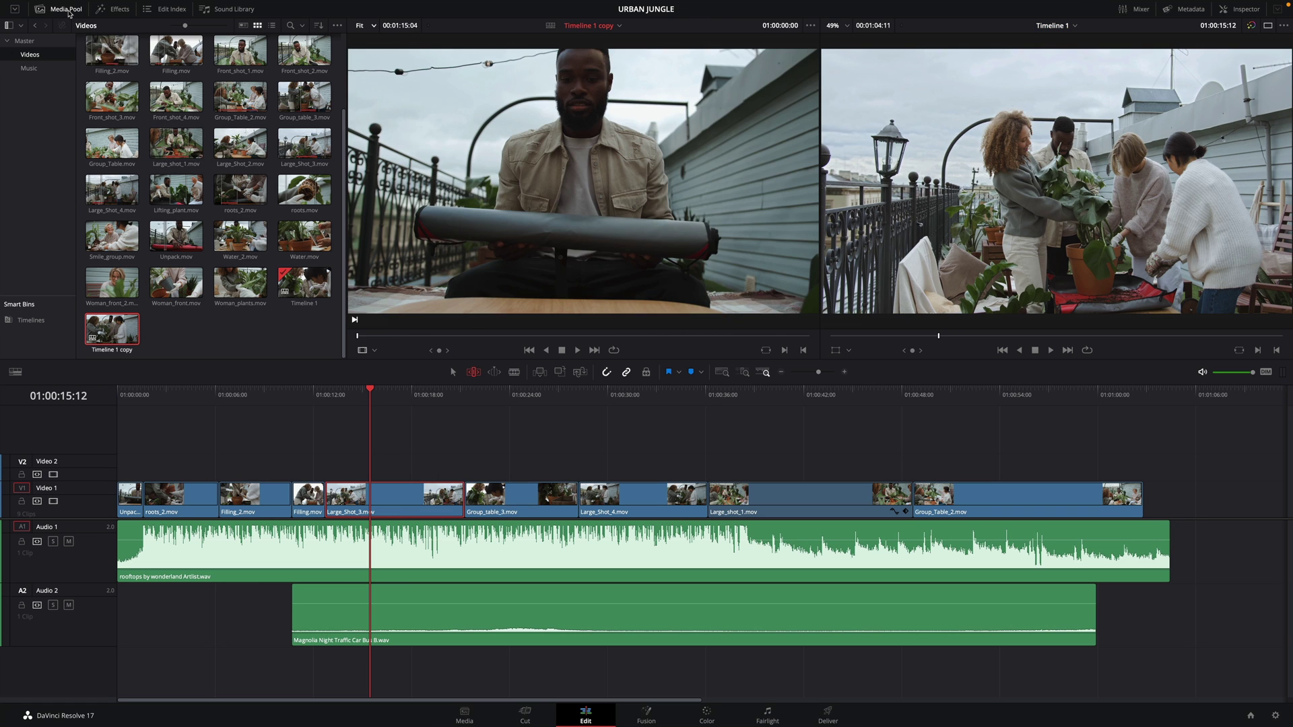
# Hide the Media Pool, use single viewer mode, and slip Large_Shot_3 and Large_shot_1
pyautogui.click(67, 9)
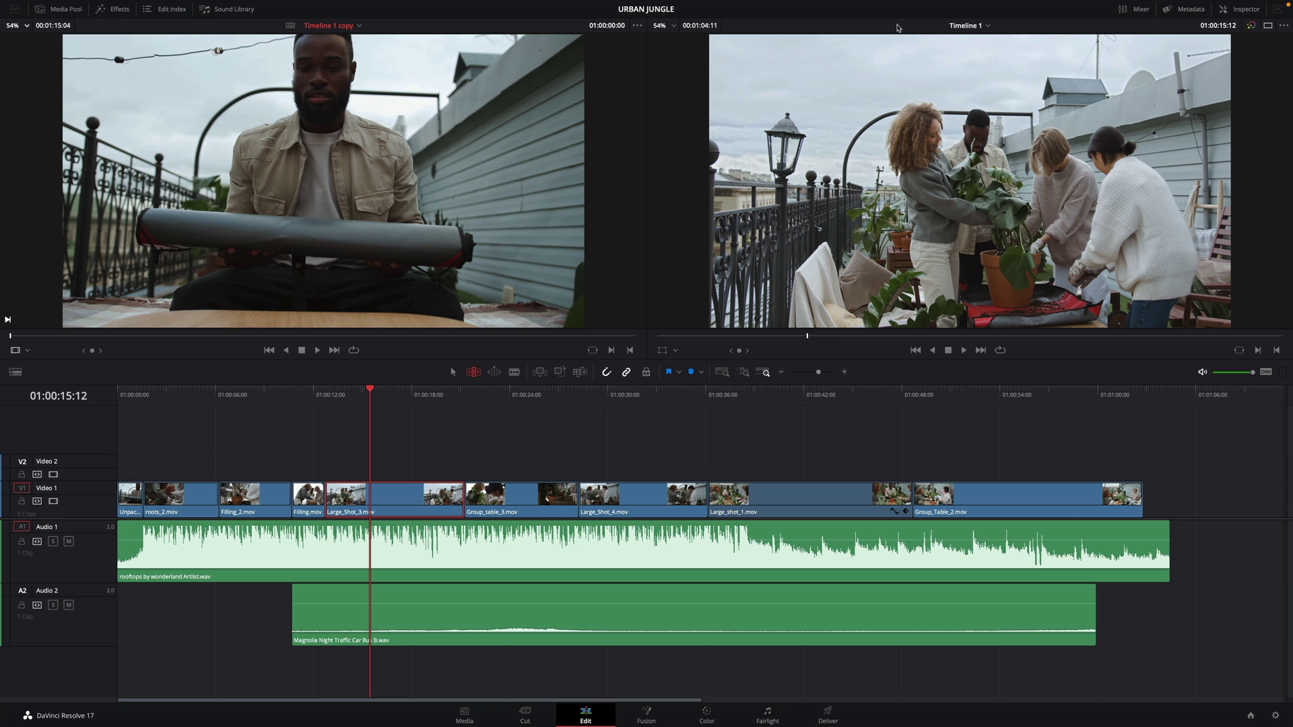
pyautogui.click(1268, 25)
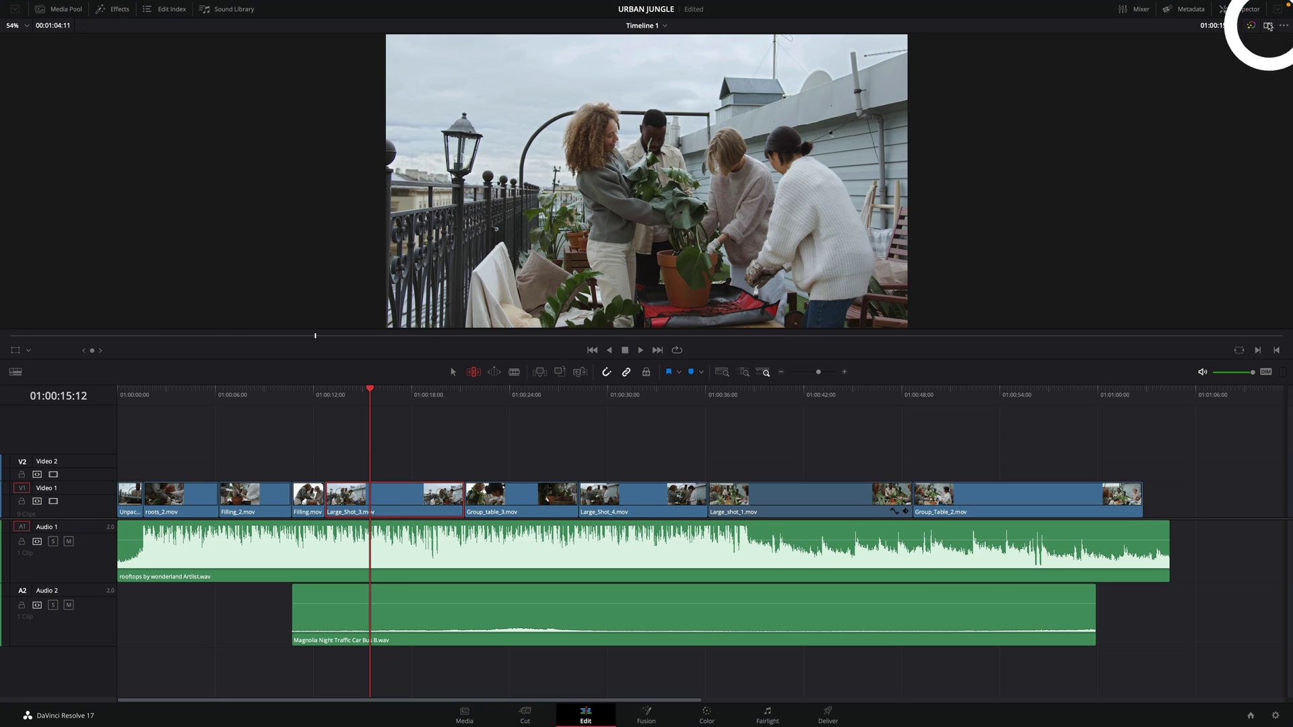
pyautogui.moveTo(388, 503); pyautogui.dragTo(432, 499)
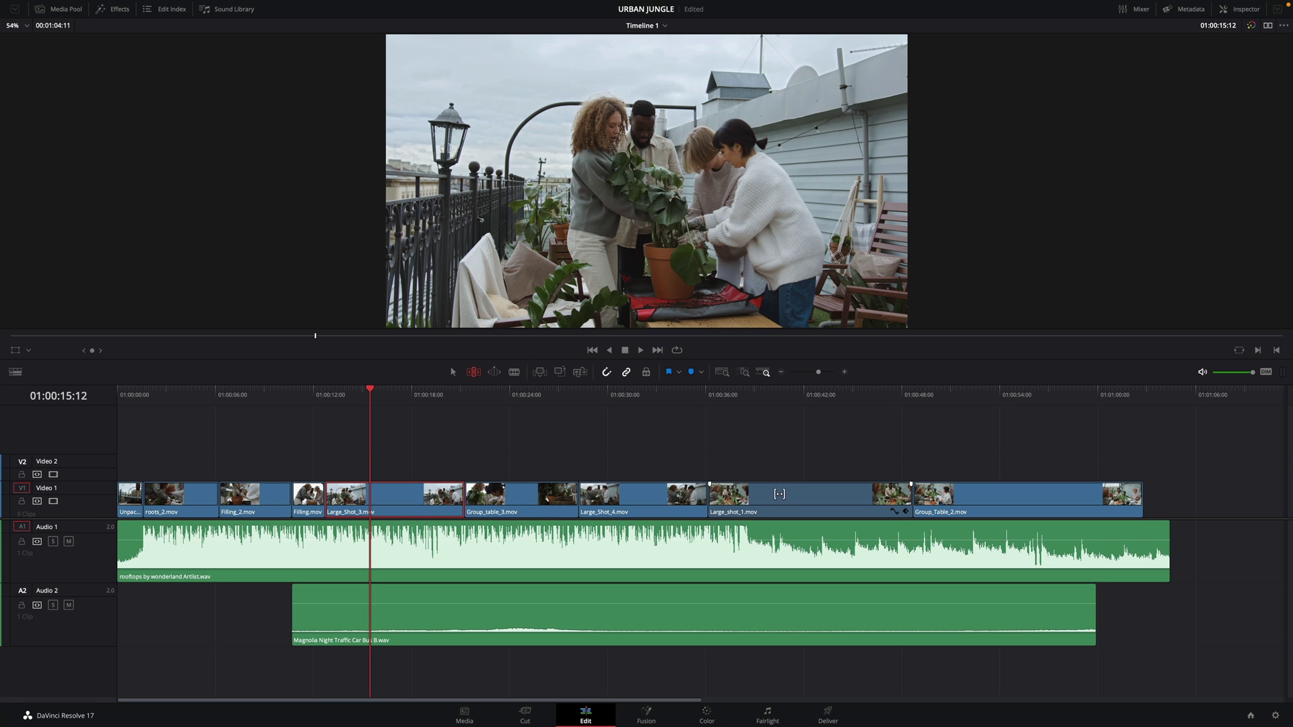
pyautogui.moveTo(779, 495)
pyautogui.mouseDown()
pyautogui.moveTo(814, 496)
pyautogui.moveTo(788, 501)
pyautogui.mouseUp()
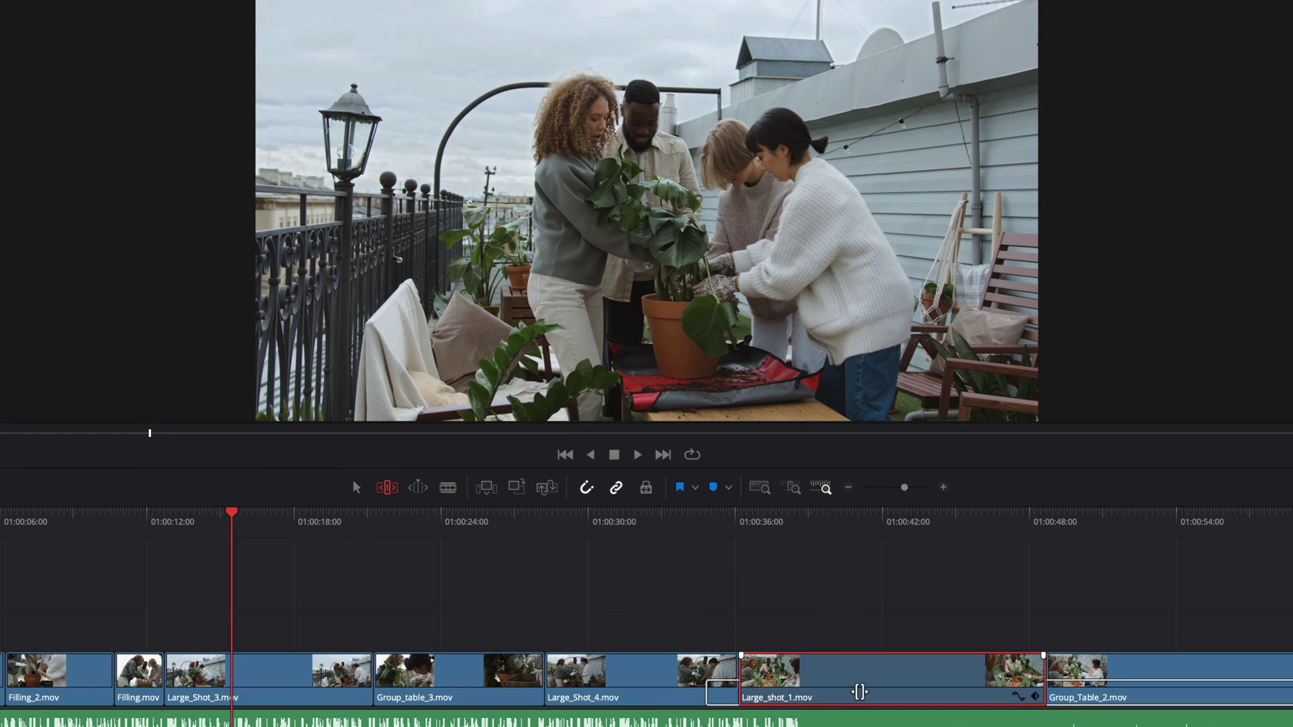
# Slip Large_shot_1 later in its source, releasing at +00:08
pyautogui.moveTo(859, 691)
pyautogui.mouseDown()
pyautogui.moveTo(979, 688)
pyautogui.moveTo(864, 689)
pyautogui.mouseUp()
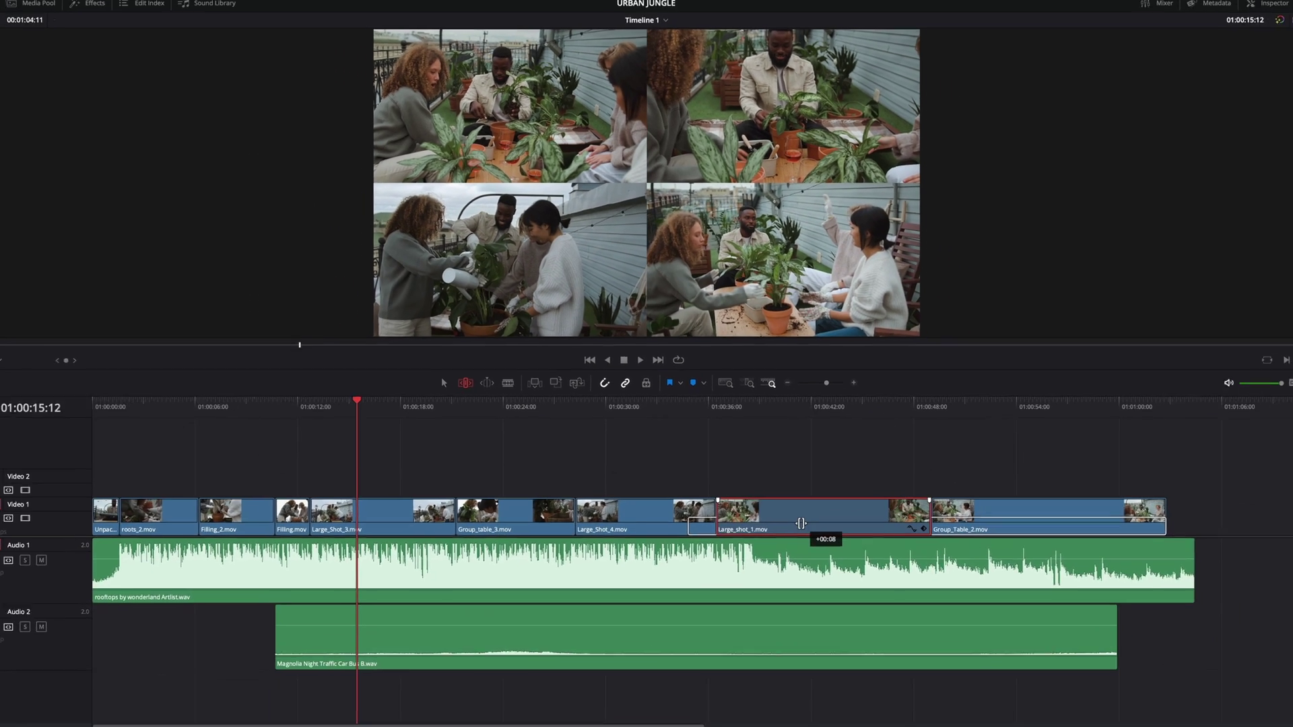
pyautogui.moveTo(801, 523); pyautogui.dragTo(801, 523)
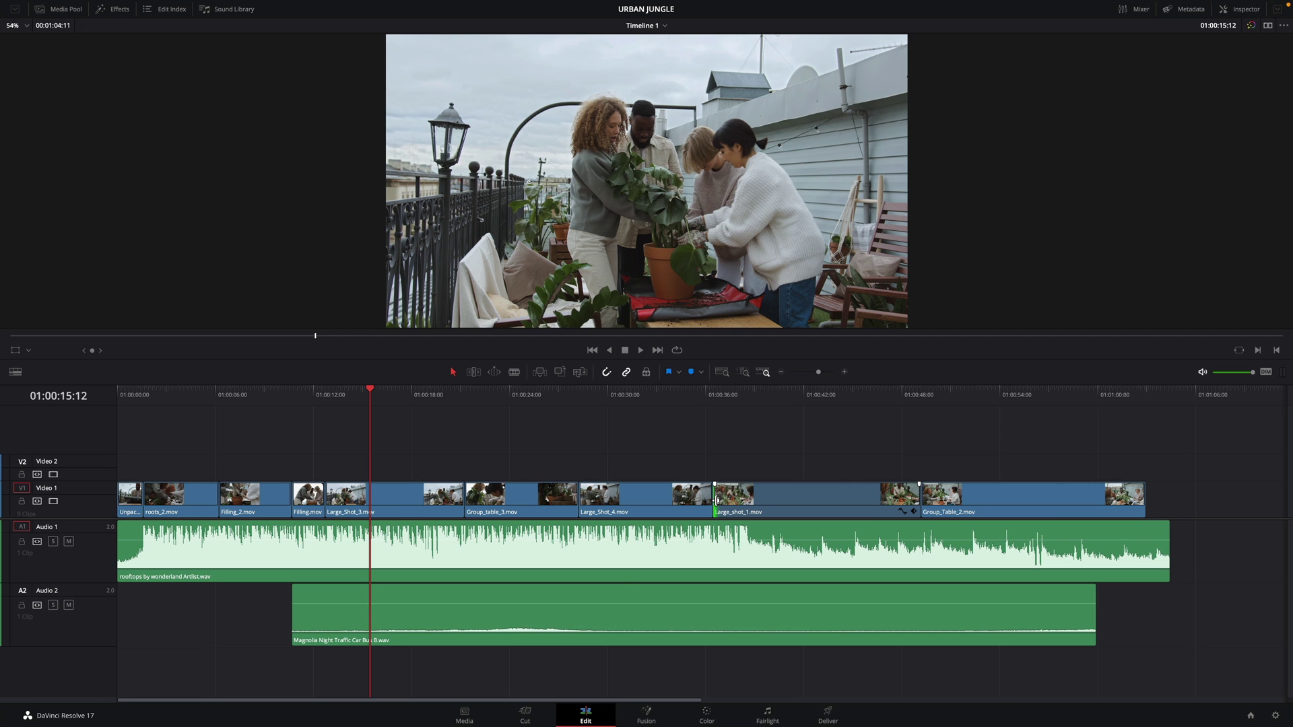
# In Trim Edit Mode, adjust Large_shot_1's edit points and drag its cut with Group_Table_2 left
pyautogui.moveTo(717, 500)
pyautogui.mouseDown()
pyautogui.moveTo(743, 498)
pyautogui.moveTo(715, 499)
pyautogui.mouseUp()
pyautogui.moveTo(916, 499); pyautogui.dragTo(914, 499)
pyautogui.click(478, 373)
pyautogui.moveTo(914, 499); pyautogui.dragTo(734, 499)
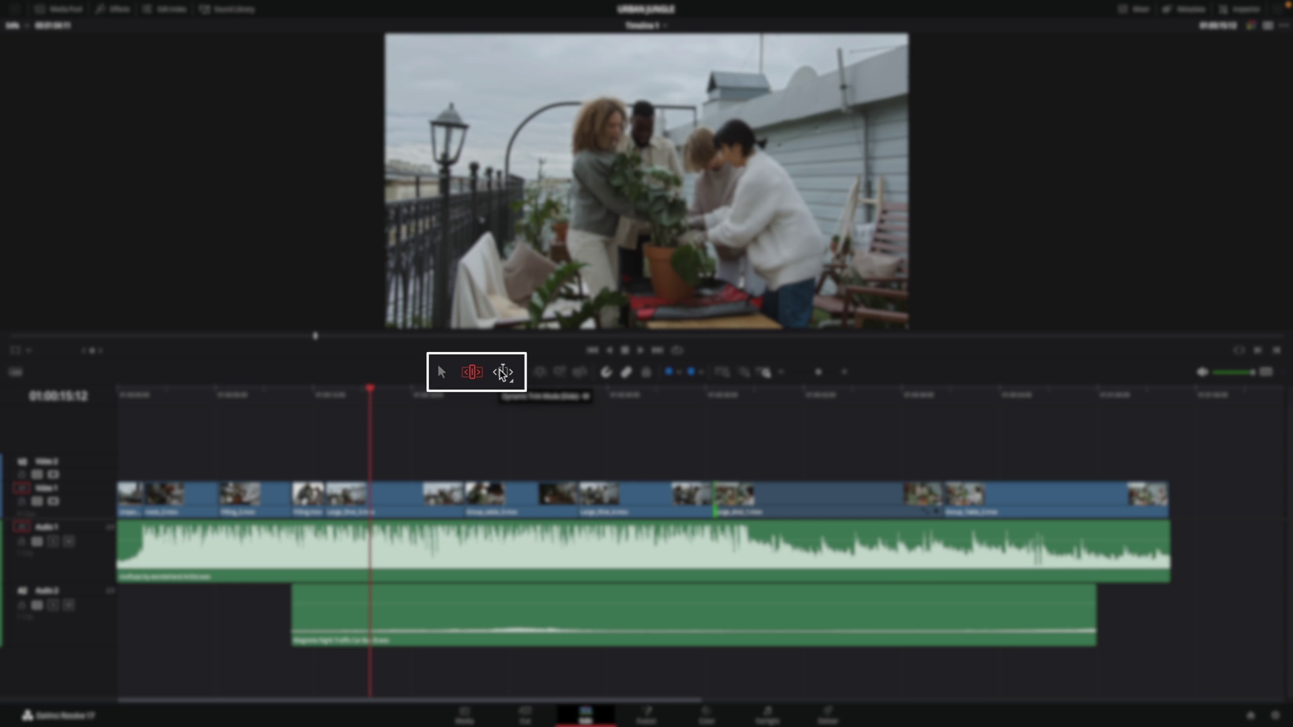
# Enable dynamic trim (W) and park the playhead at 01:00:38:08 near the cut
pyautogui.press('w')
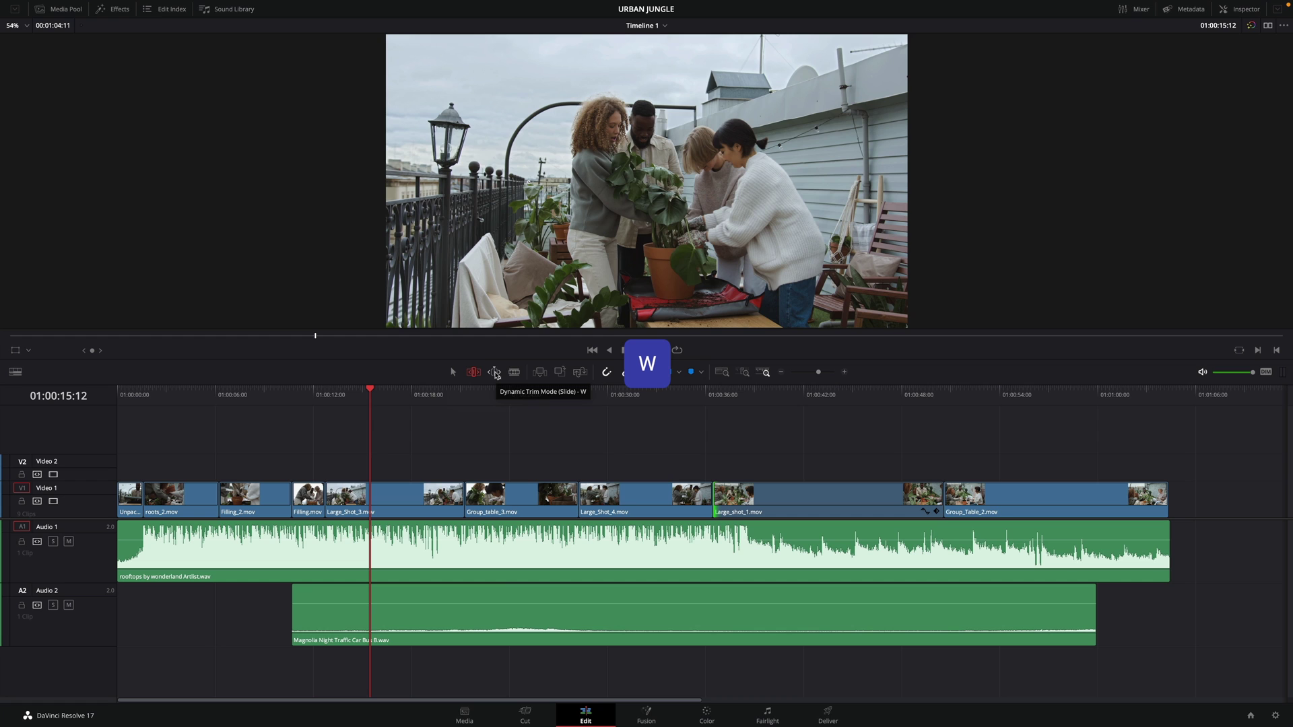
pyautogui.click(495, 371)
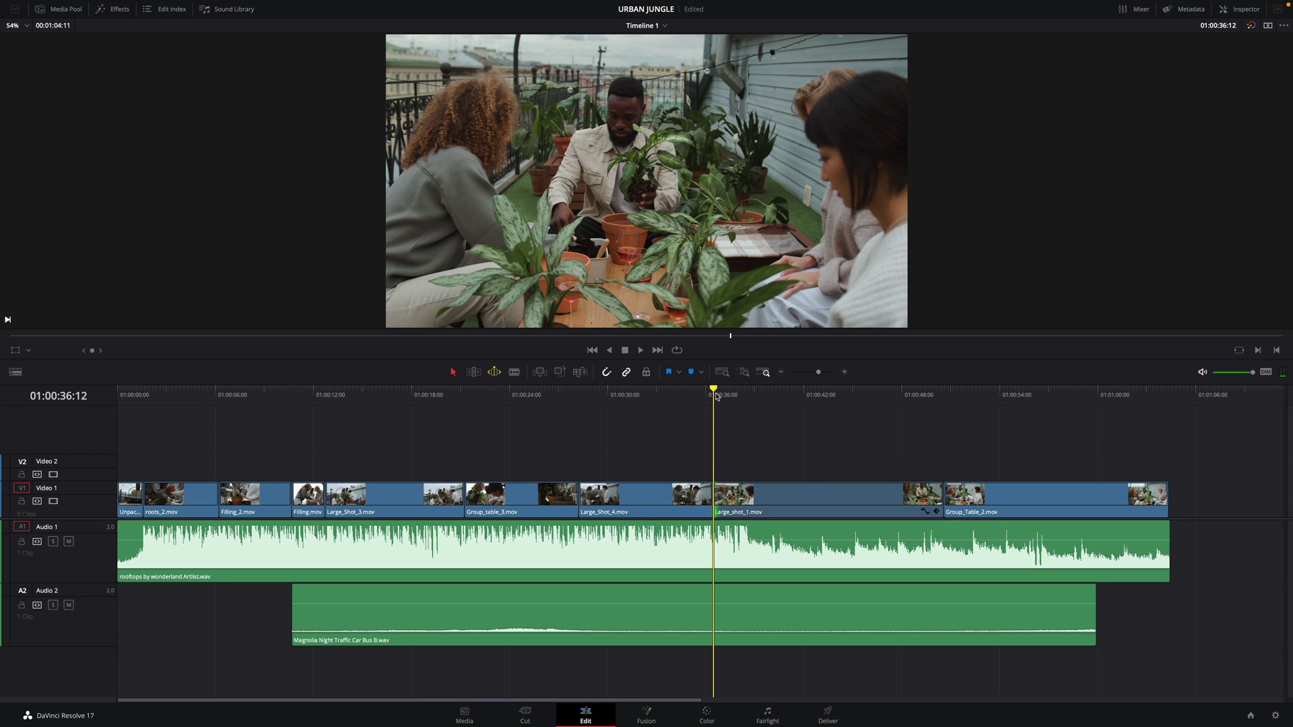
pyautogui.moveTo(735, 396); pyautogui.dragTo(744, 398)
pyautogui.press('k')
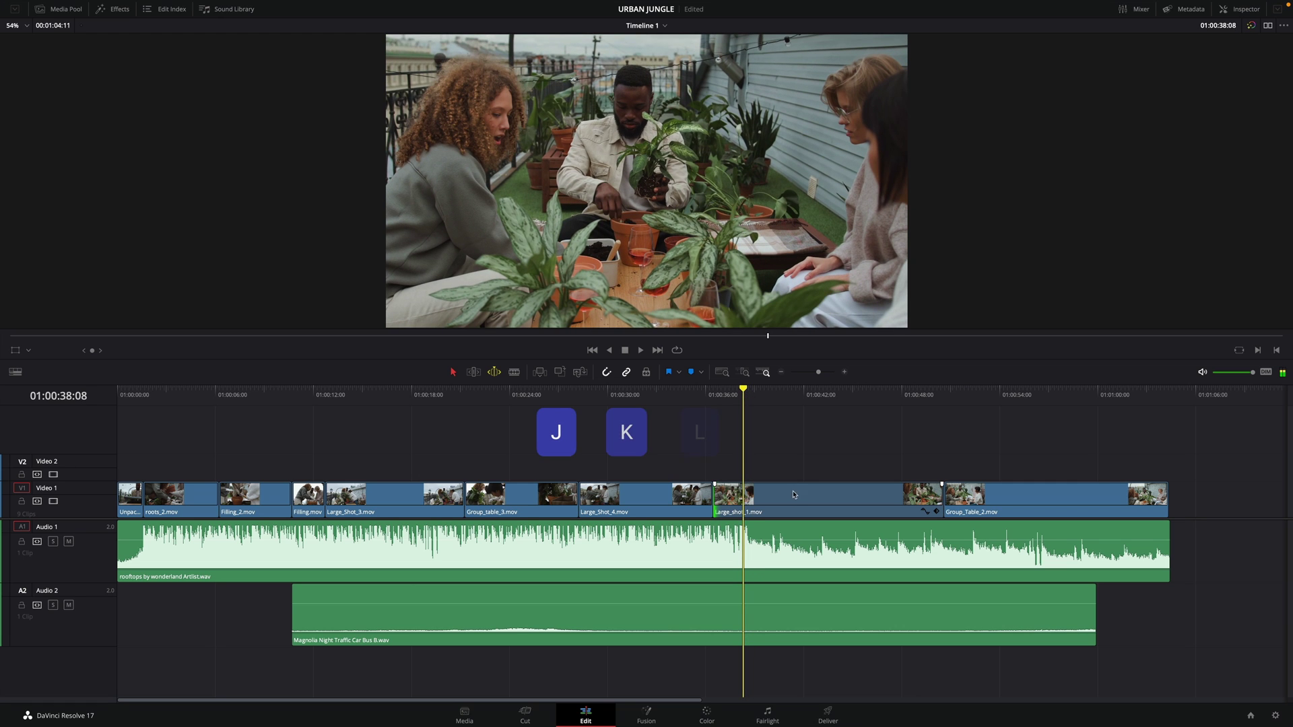
pyautogui.press('l')
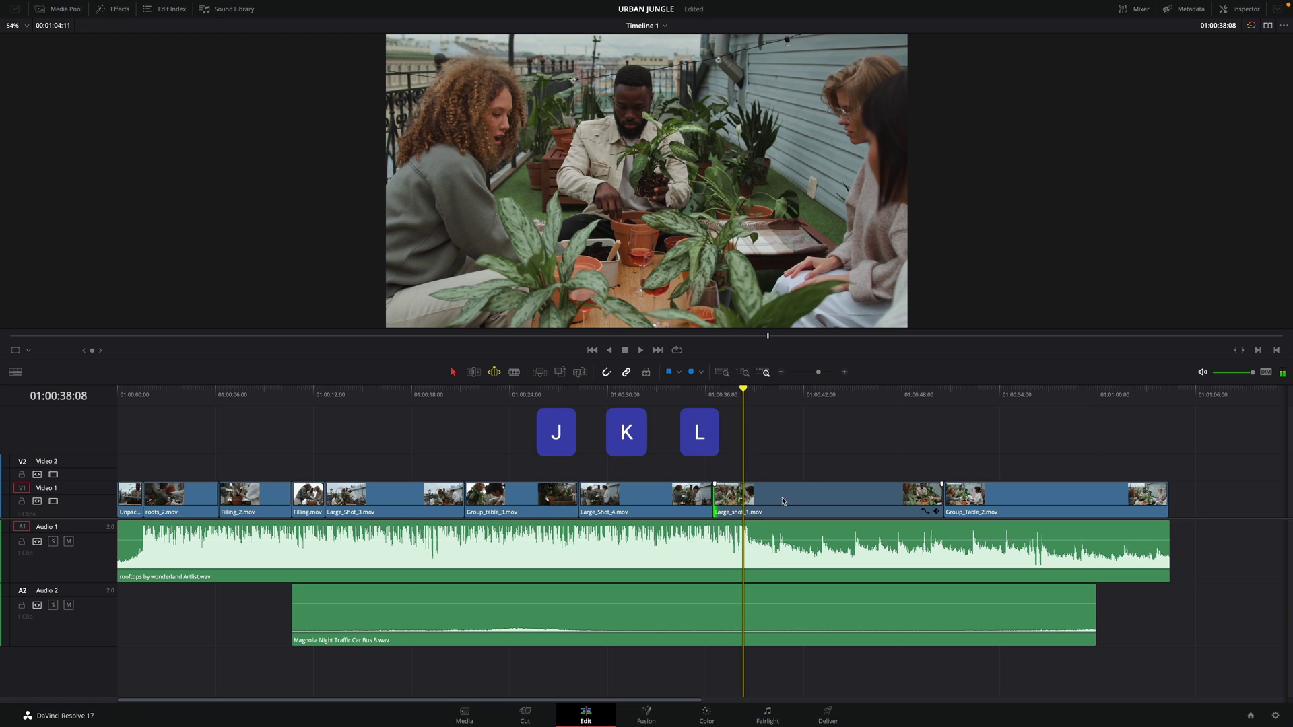
# Select the Large_Shot_4/Large_shot_1 cut and roll it with L, J and K trim playback
pyautogui.click(711, 498)
pyautogui.press('l')
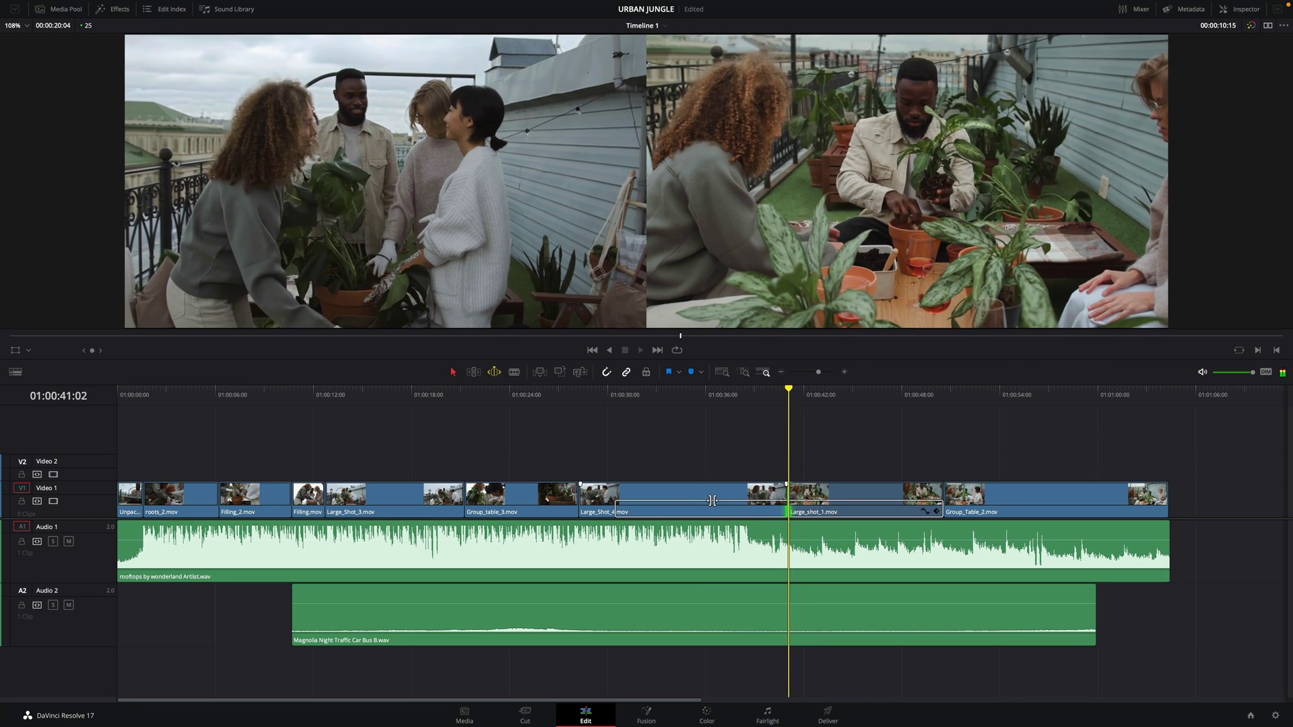
pyautogui.press('j')
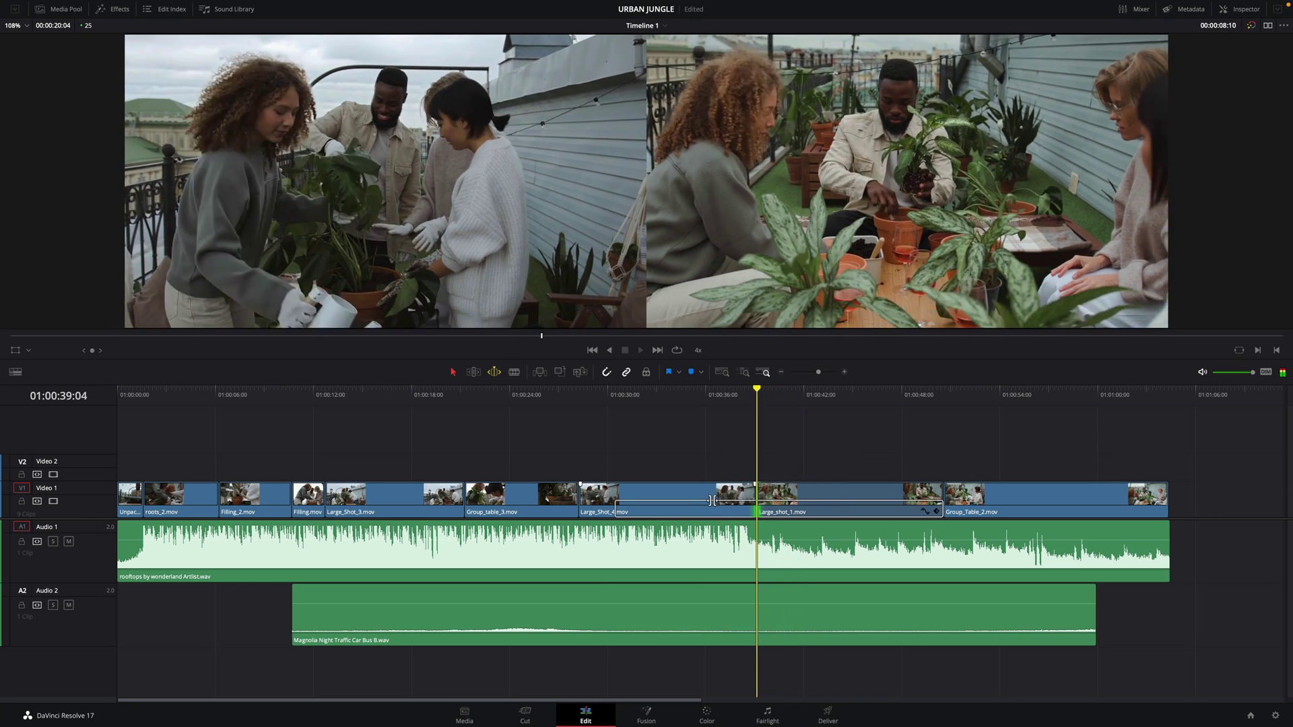
pyautogui.press('k')
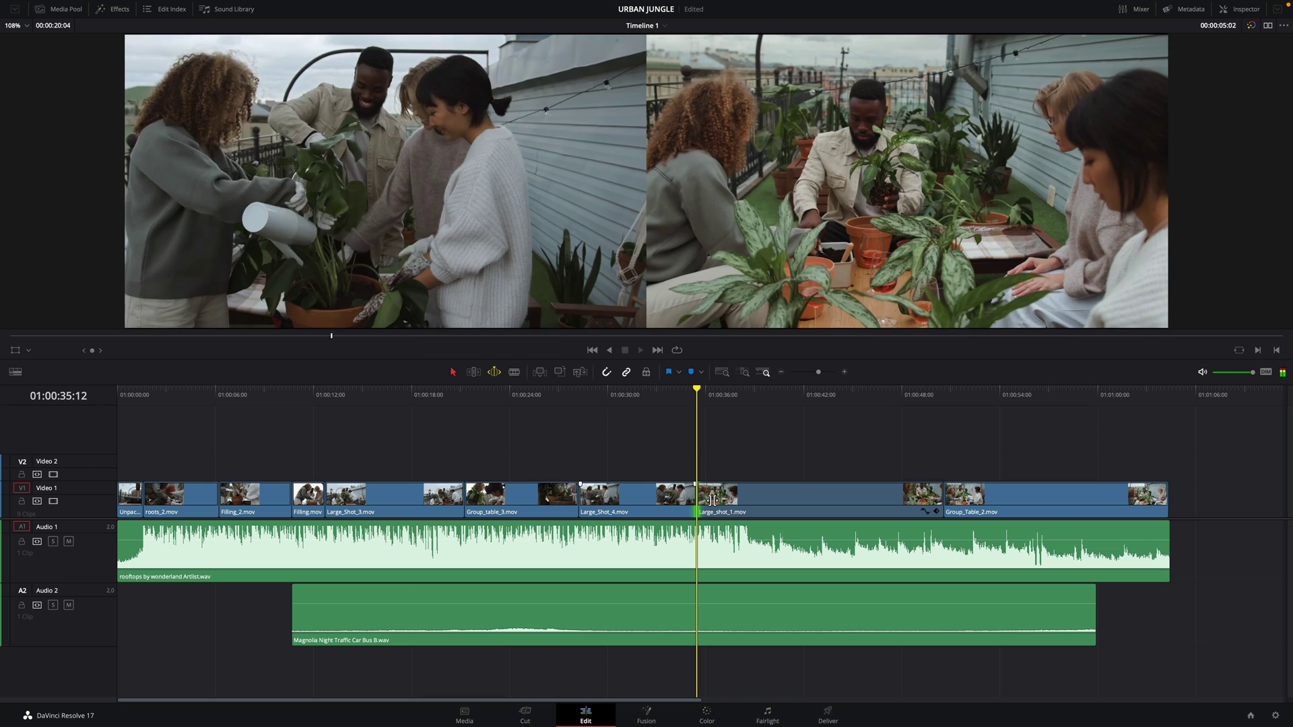
pyautogui.press('l')
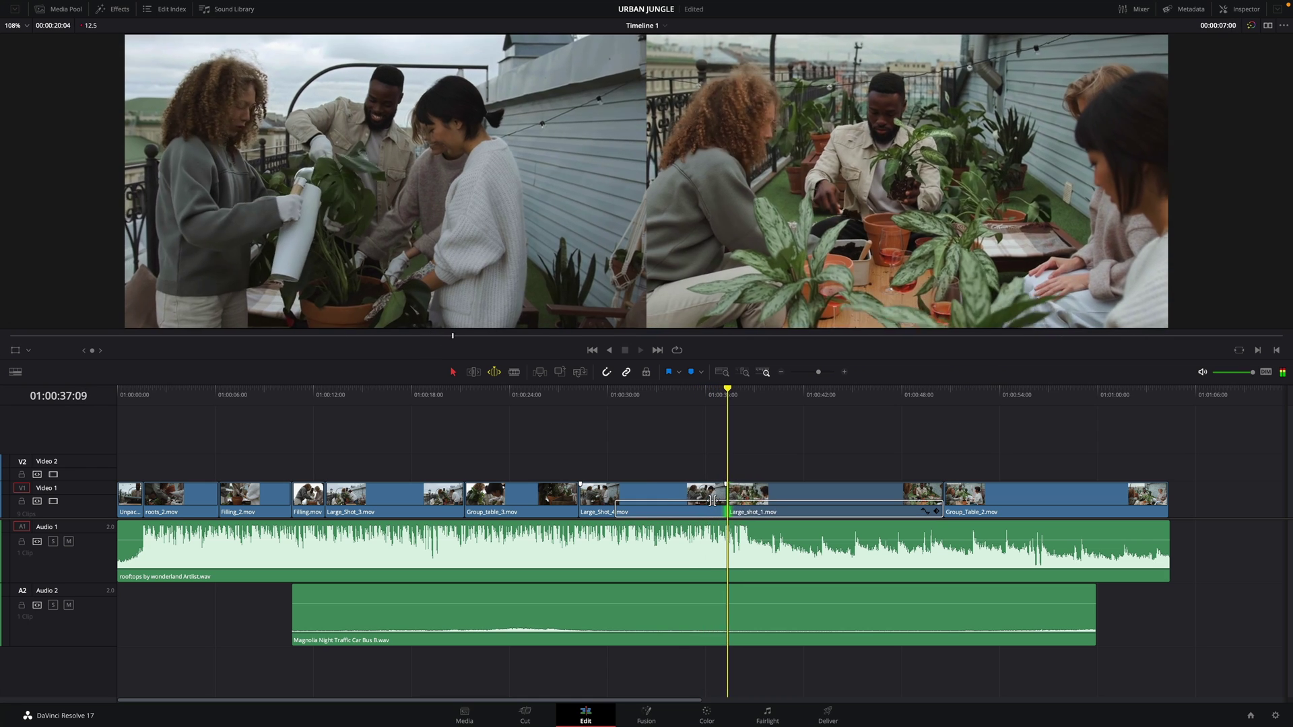
pyautogui.press('k')
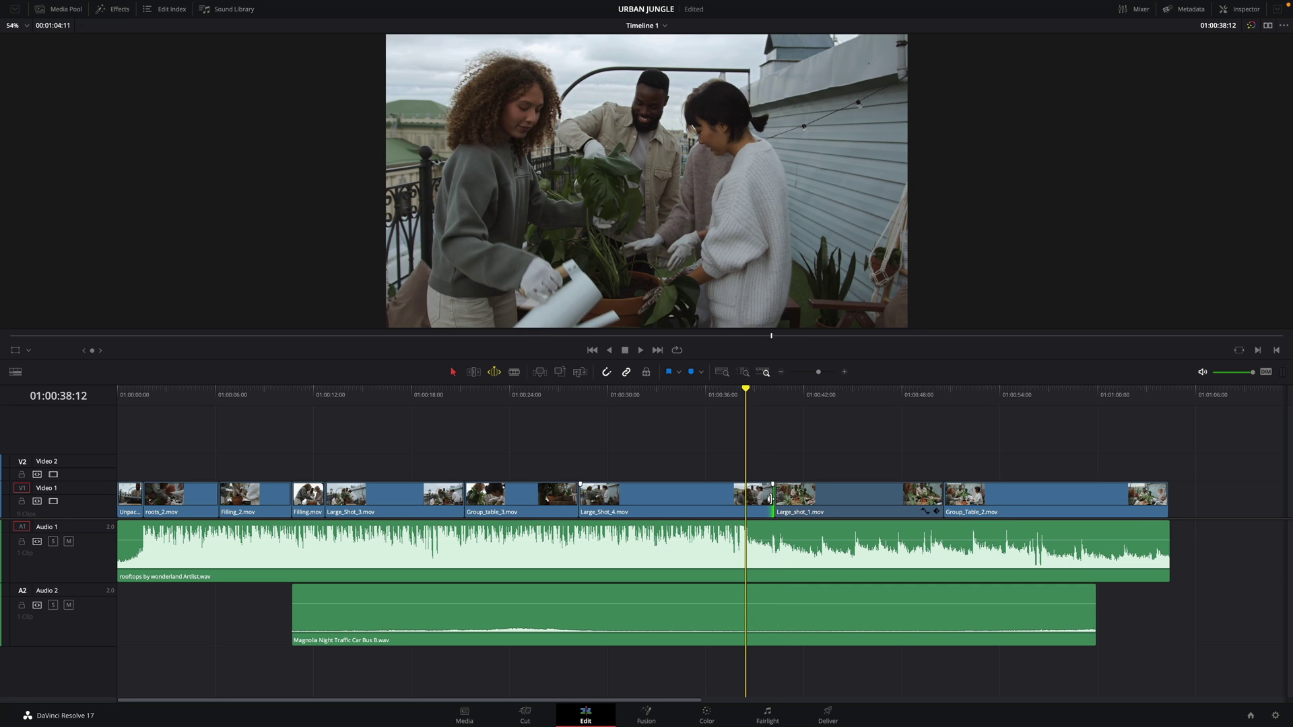
# Slide Large_Shot_4 back and forth over Group_table_3 in dynamic slide mode
pyautogui.press('l')
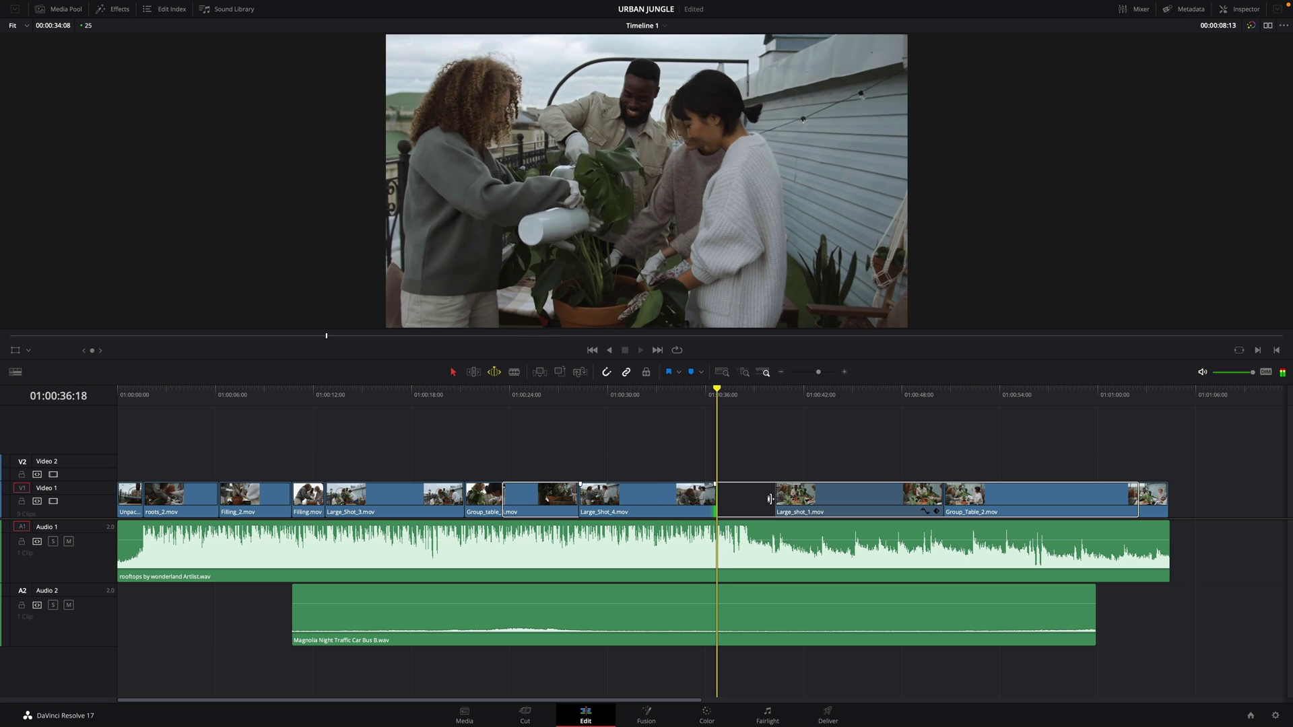
pyautogui.press('l')
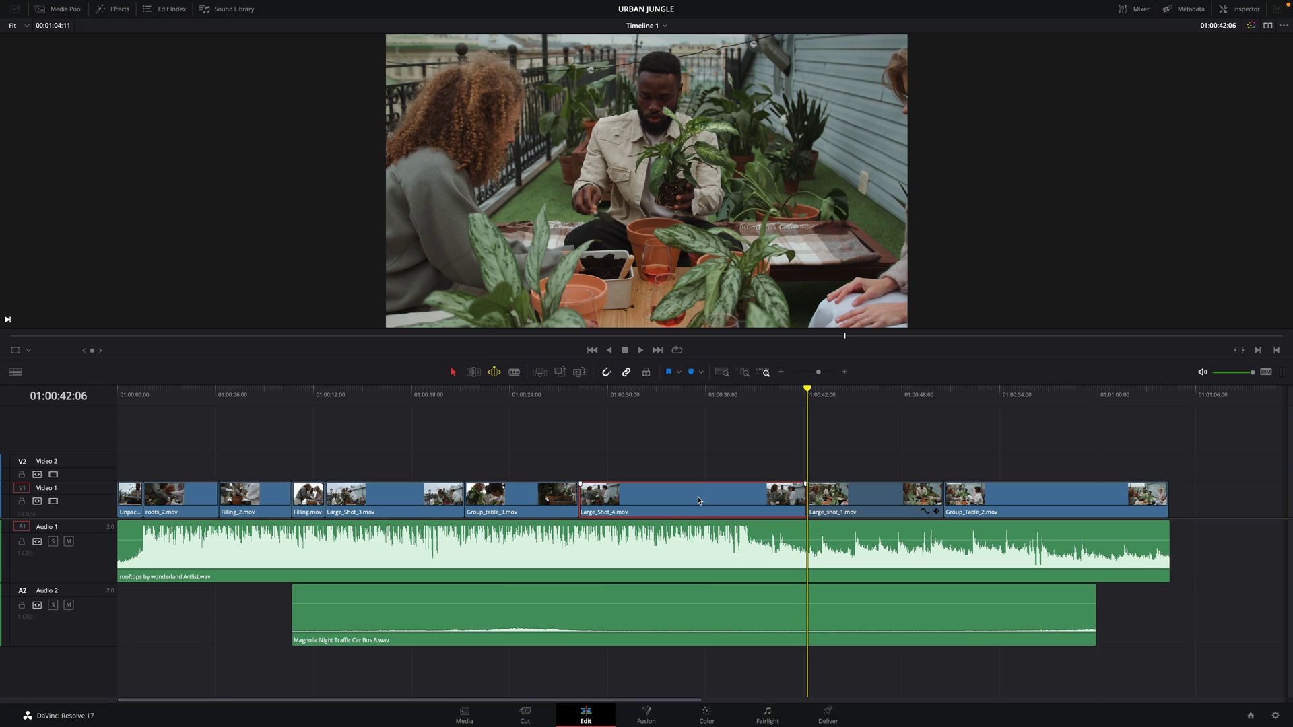
pyautogui.press(',')
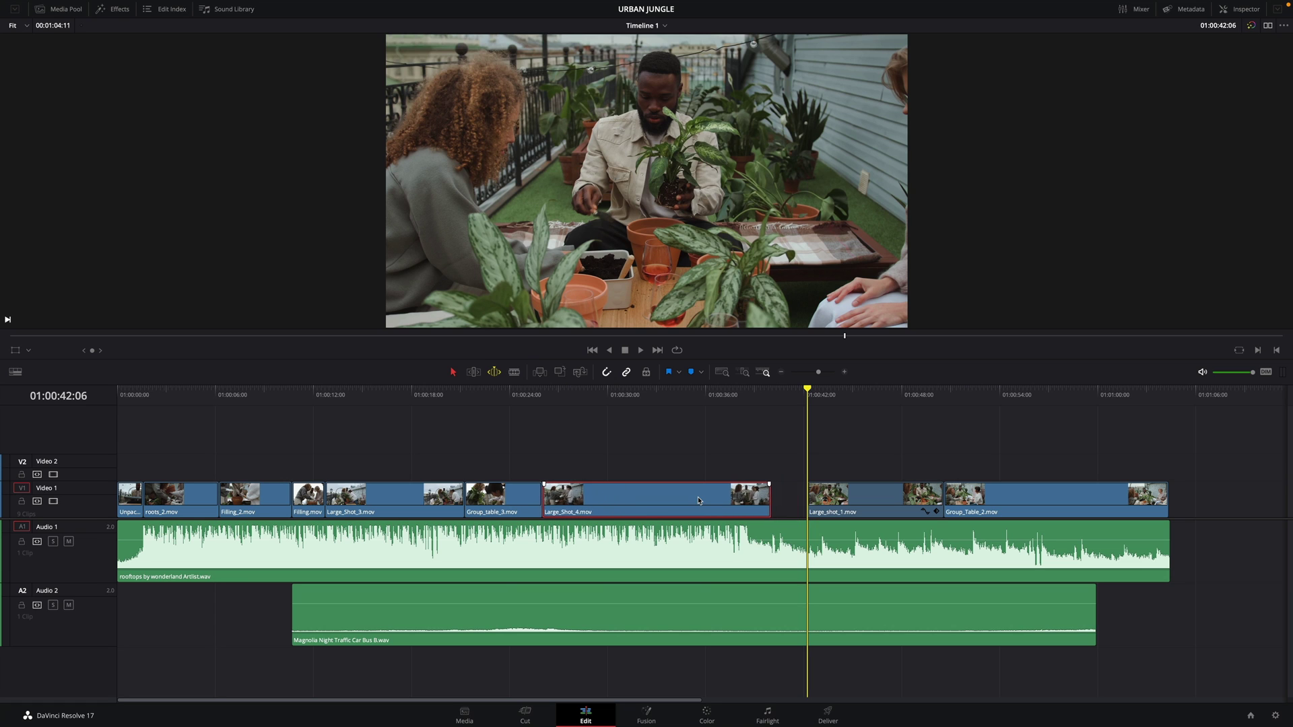
pyautogui.press('.')
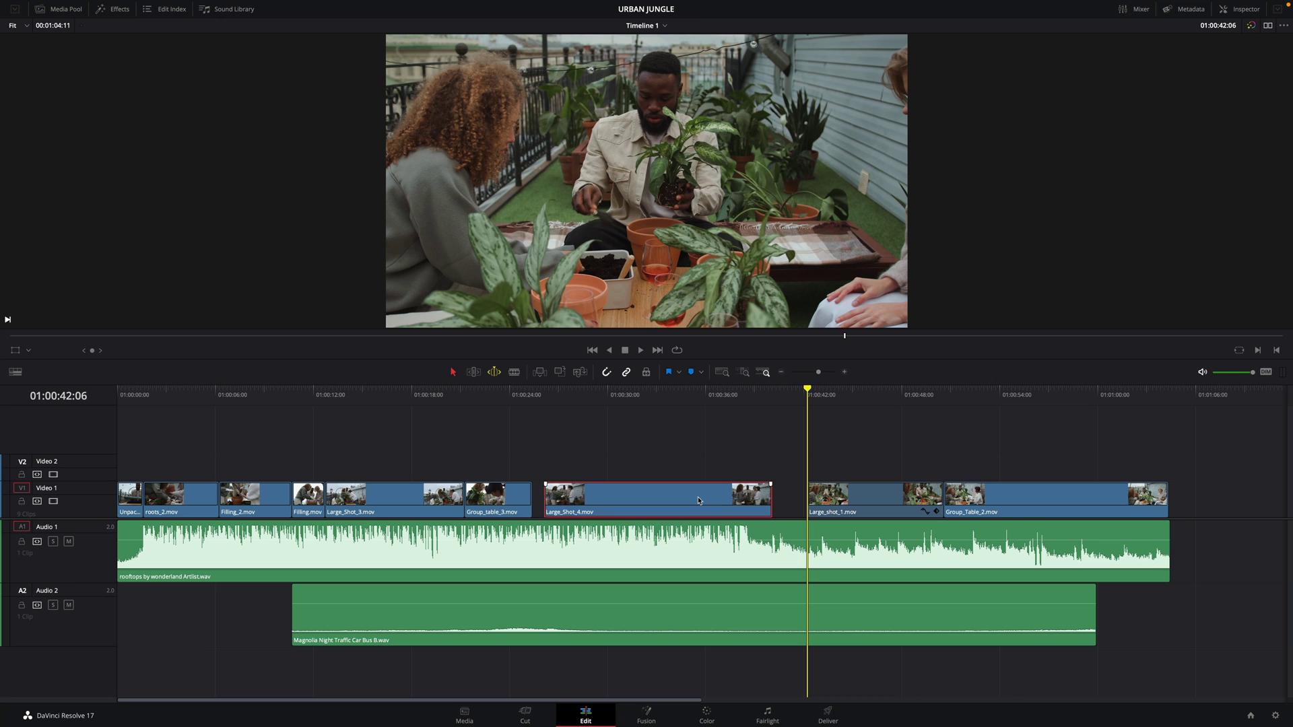
pyautogui.press(',')
# Slide Large_Shot_4 against Large_shot_1 from 01:00:30:17 and extend Group_table_3's end to meet it
pyautogui.moveTo(647, 396); pyautogui.dragTo(618, 396)
pyautogui.press('.')
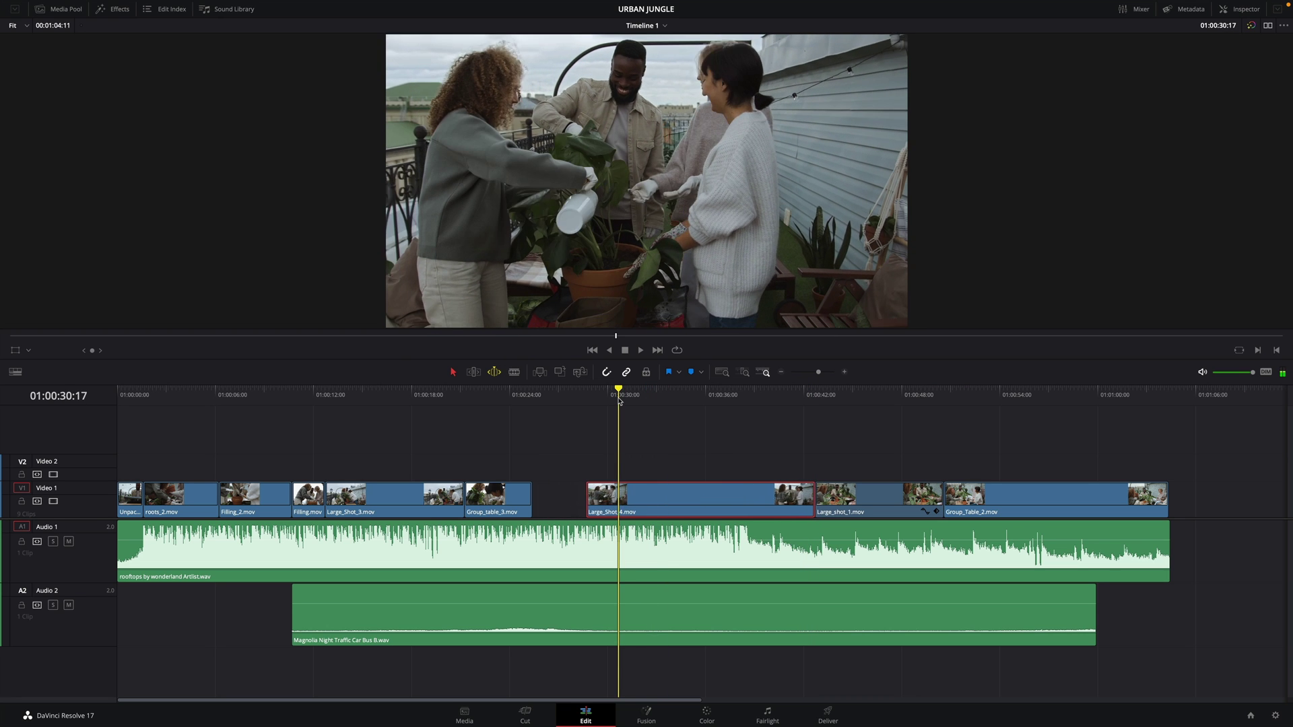
pyautogui.moveTo(532, 501); pyautogui.dragTo(589, 501)
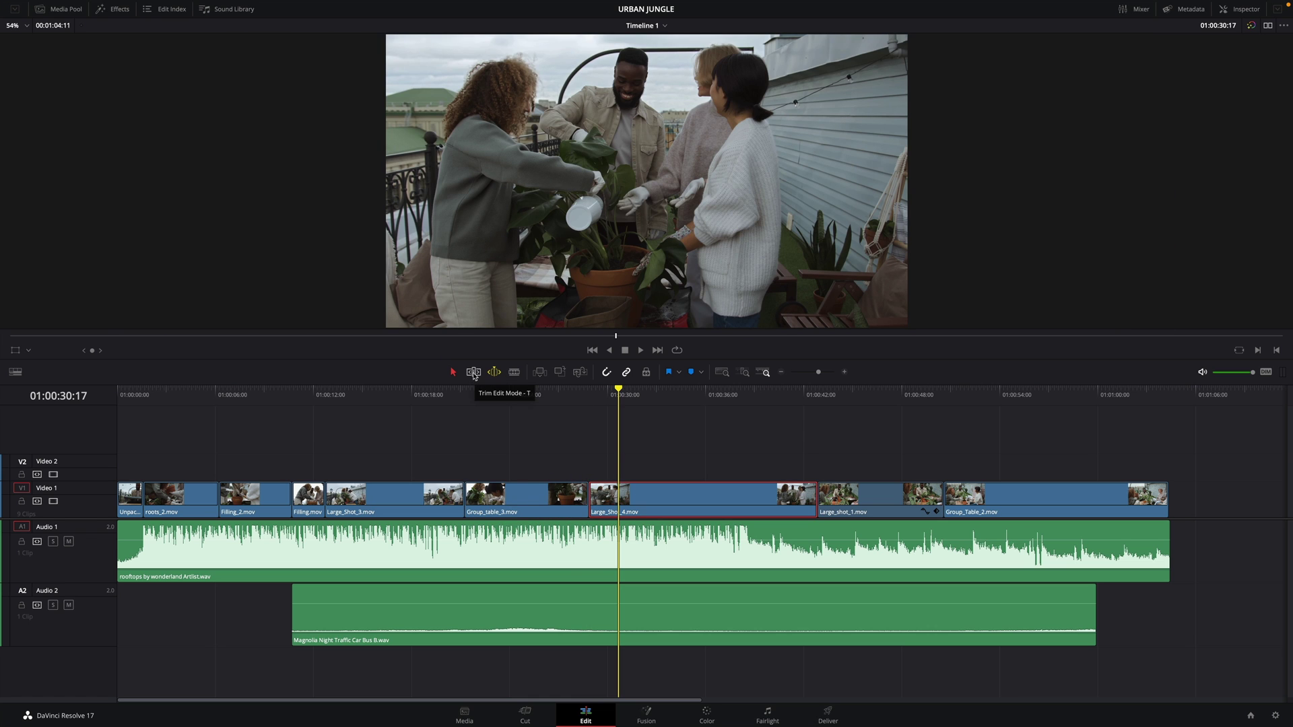
# In trim edit mode at 01:00:35:12, ripple-trim Large_Shot_4's start earlier and back
pyautogui.click(474, 373)
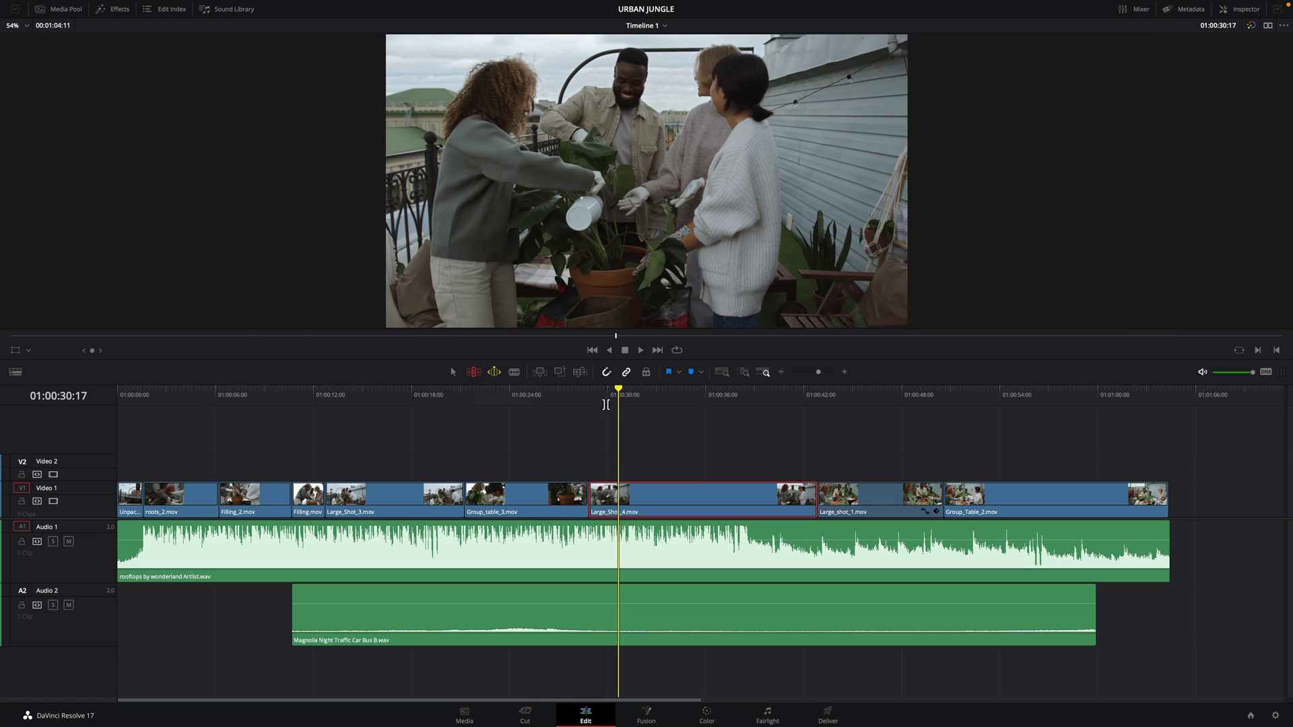
pyautogui.moveTo(619, 396); pyautogui.dragTo(696, 396)
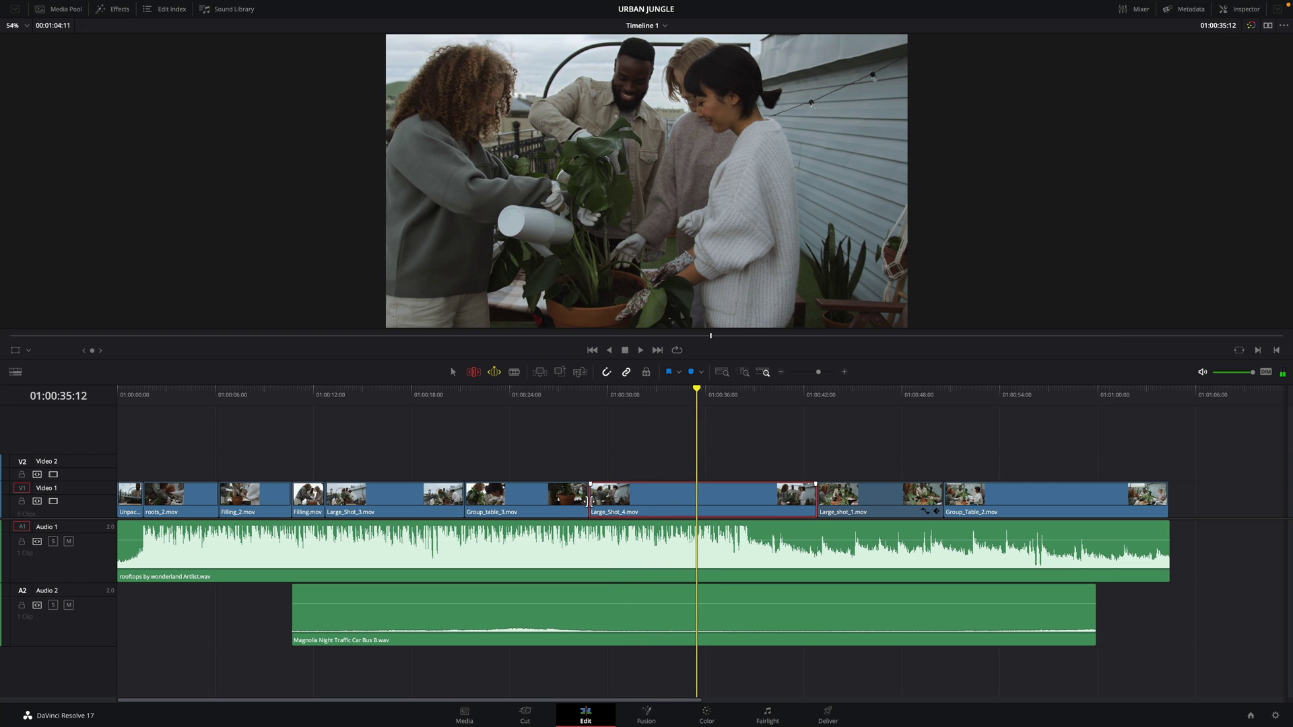
pyautogui.press(',')
pyautogui.press(',')
pyautogui.press(',')
pyautogui.press(',')
pyautogui.press(',')
pyautogui.press(',')
pyautogui.press(',')
pyautogui.press(',')
pyautogui.press(',')
pyautogui.press(',')
pyautogui.press(',')
pyautogui.press(',')
pyautogui.press(',')
pyautogui.press(',')
pyautogui.press(',')
pyautogui.press(',')
pyautogui.press(',')
pyautogui.press(',')
pyautogui.press(',')
pyautogui.press(',')
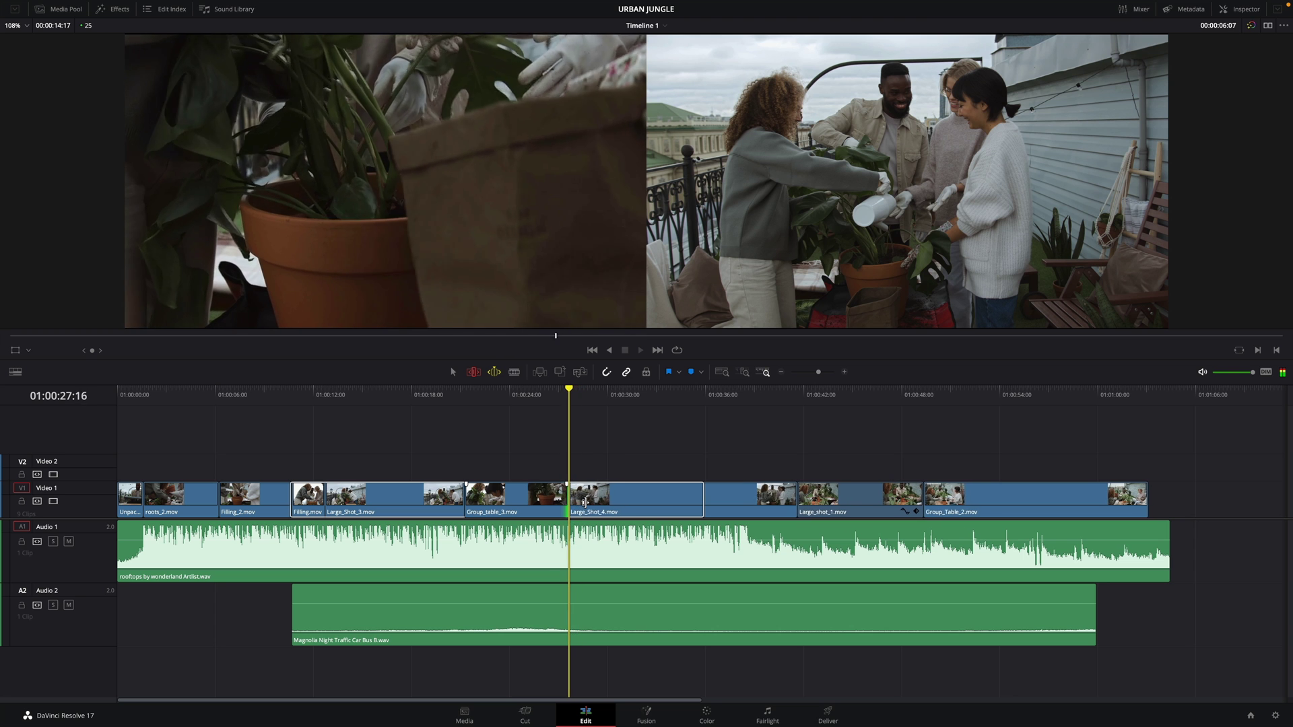
pyautogui.press(',')
pyautogui.press(',')
pyautogui.press(',')
pyautogui.press(',')
pyautogui.press(',')
pyautogui.press(',')
pyautogui.press(',')
pyautogui.press(',')
pyautogui.press(',')
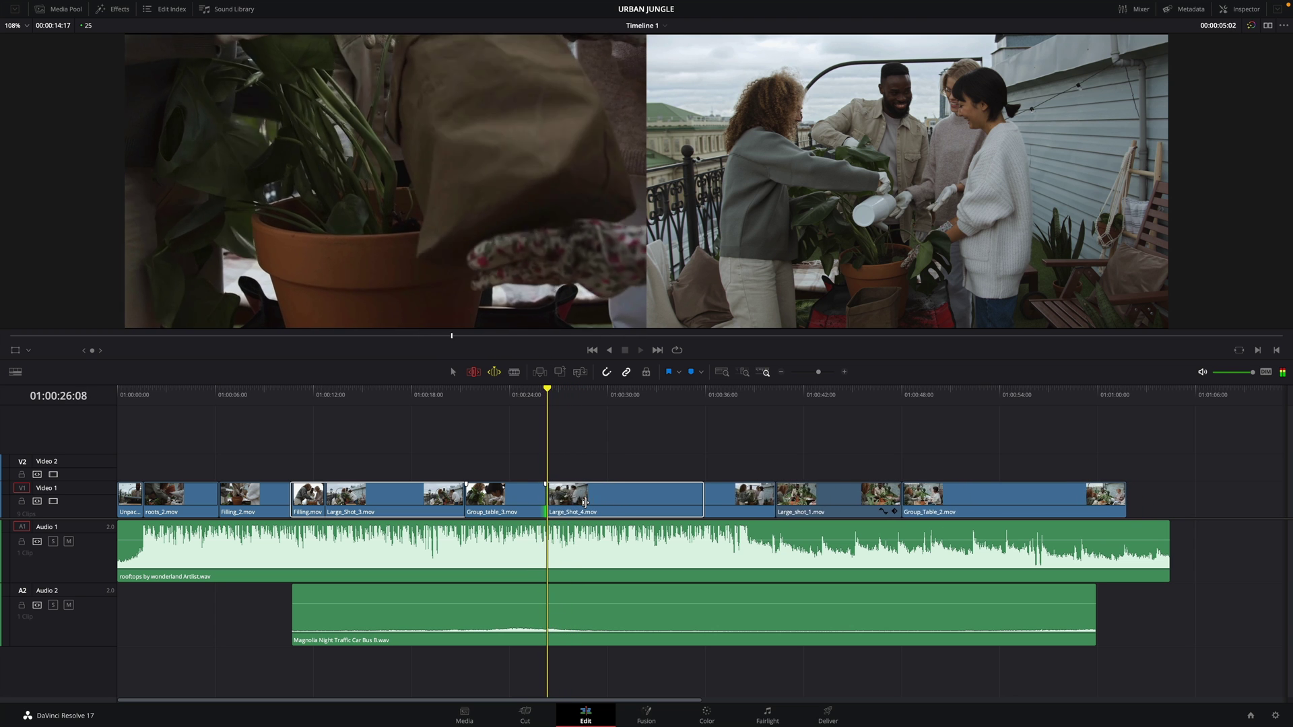
pyautogui.press('.')
pyautogui.press('.')
pyautogui.press('.')
pyautogui.press('.')
pyautogui.press('.')
pyautogui.press('.')
pyautogui.press('.')
pyautogui.press('.')
pyautogui.press('.')
pyautogui.press('.')
pyautogui.press('.')
pyautogui.press('.')
pyautogui.press('.')
pyautogui.press('.')
pyautogui.press('.')
pyautogui.press('.')
pyautogui.press('.')
pyautogui.press('.')
pyautogui.press('.')
pyautogui.press('.')
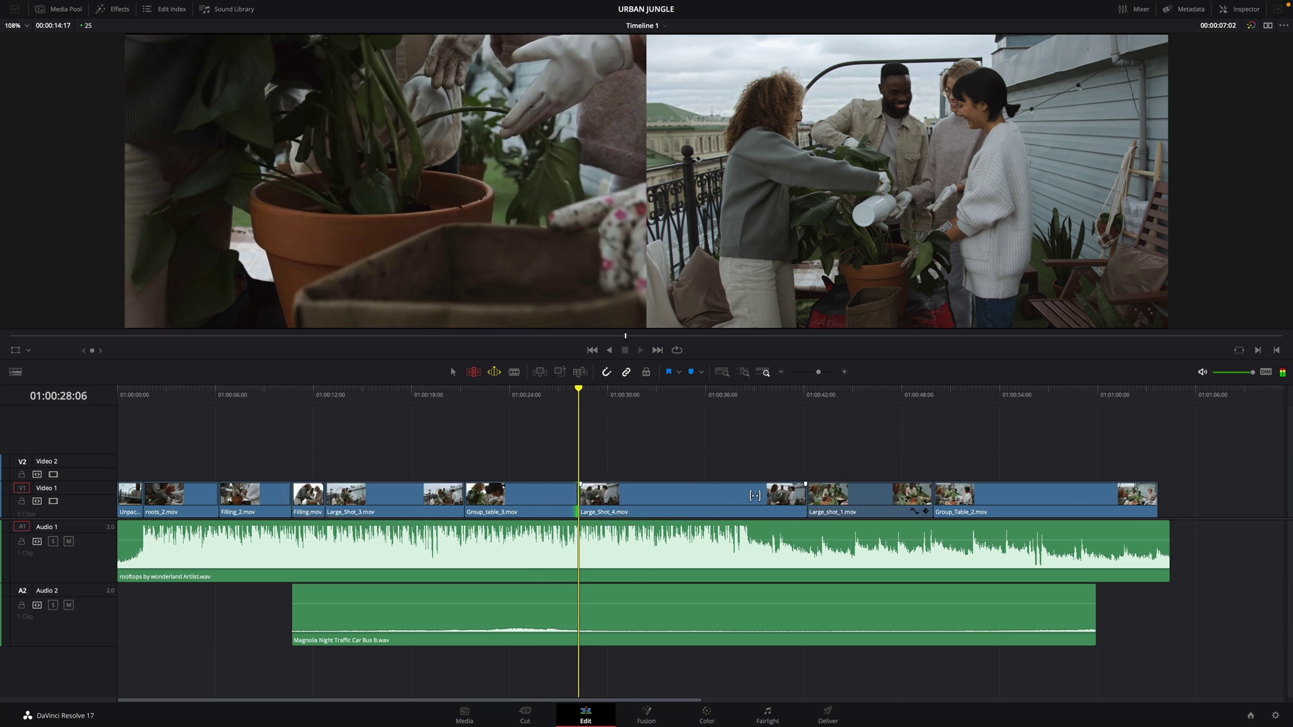
# Slide Large_Shot_4 with the four-frame preview to 01:00:28:17, then a few frames earlier
pyautogui.press('.')
pyautogui.press('.')
pyautogui.press('.')
pyautogui.press('.')
pyautogui.press('.')
pyautogui.press('.')
pyautogui.press('.')
pyautogui.press('.')
pyautogui.press('.')
pyautogui.press('.')
pyautogui.press('.')
pyautogui.press('.')
pyautogui.press('.')
pyautogui.press('.')
pyautogui.press('.')
pyautogui.press('.')
pyautogui.press('.')
pyautogui.press('.')
pyautogui.press('.')
pyautogui.press('.')
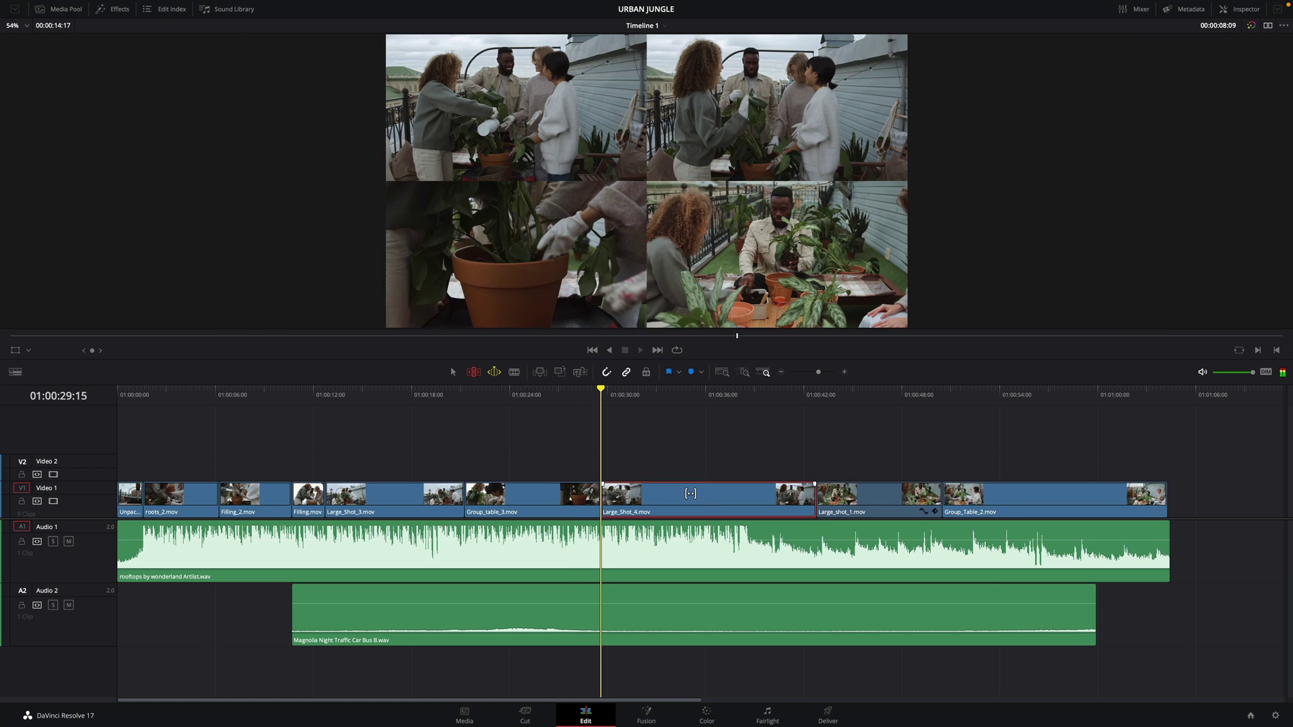
pyautogui.press('.')
pyautogui.press('.')
pyautogui.press('.')
pyautogui.press('.')
pyautogui.press('.')
pyautogui.press('.')
pyautogui.press('.')
pyautogui.press('.')
pyautogui.press('.')
pyautogui.press('.')
pyautogui.press('.')
pyautogui.press('.')
pyautogui.press('.')
pyautogui.press('.')
pyautogui.press('.')
pyautogui.press('.')
pyautogui.press('.')
pyautogui.press('.')
pyautogui.press('.')
pyautogui.press('.')
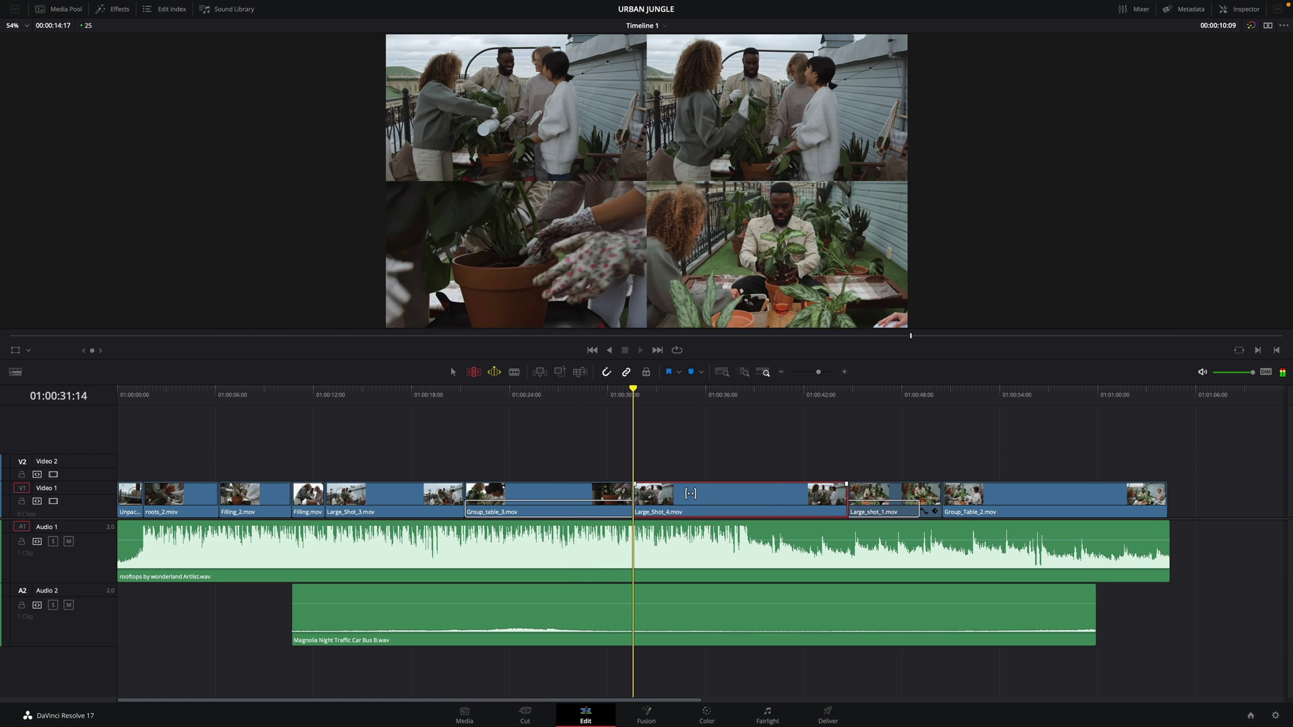
pyautogui.press(',')
pyautogui.press(',')
pyautogui.press(',')
pyautogui.press(',')
pyautogui.press(',')
pyautogui.press(',')
pyautogui.press(',')
pyautogui.press(',')
pyautogui.press(',')
pyautogui.press(',')
pyautogui.press(',')
pyautogui.press(',')
pyautogui.press(',')
pyautogui.press(',')
pyautogui.press(',')
pyautogui.press(',')
pyautogui.press(',')
pyautogui.press(',')
pyautogui.press(',')
pyautogui.press(',')
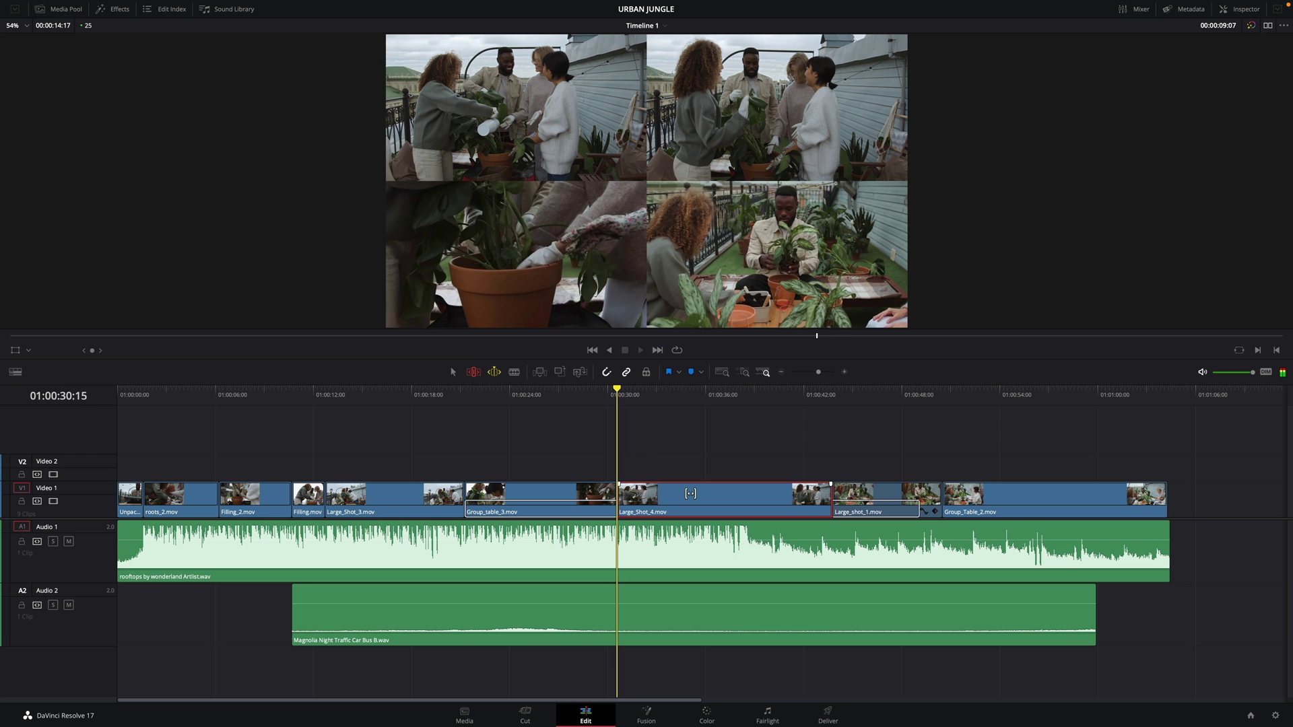
pyautogui.press(',')
pyautogui.press(',')
pyautogui.press(',')
pyautogui.press(',')
pyautogui.press(',')
pyautogui.press(',')
pyautogui.press(',')
pyautogui.press(',')
pyautogui.press(',')
pyautogui.press(',')
pyautogui.press(',')
pyautogui.press(',')
pyautogui.press(',')
pyautogui.press(',')
pyautogui.press(',')
pyautogui.press(',')
pyautogui.press(',')
pyautogui.press(',')
pyautogui.press(',')
pyautogui.press(',')
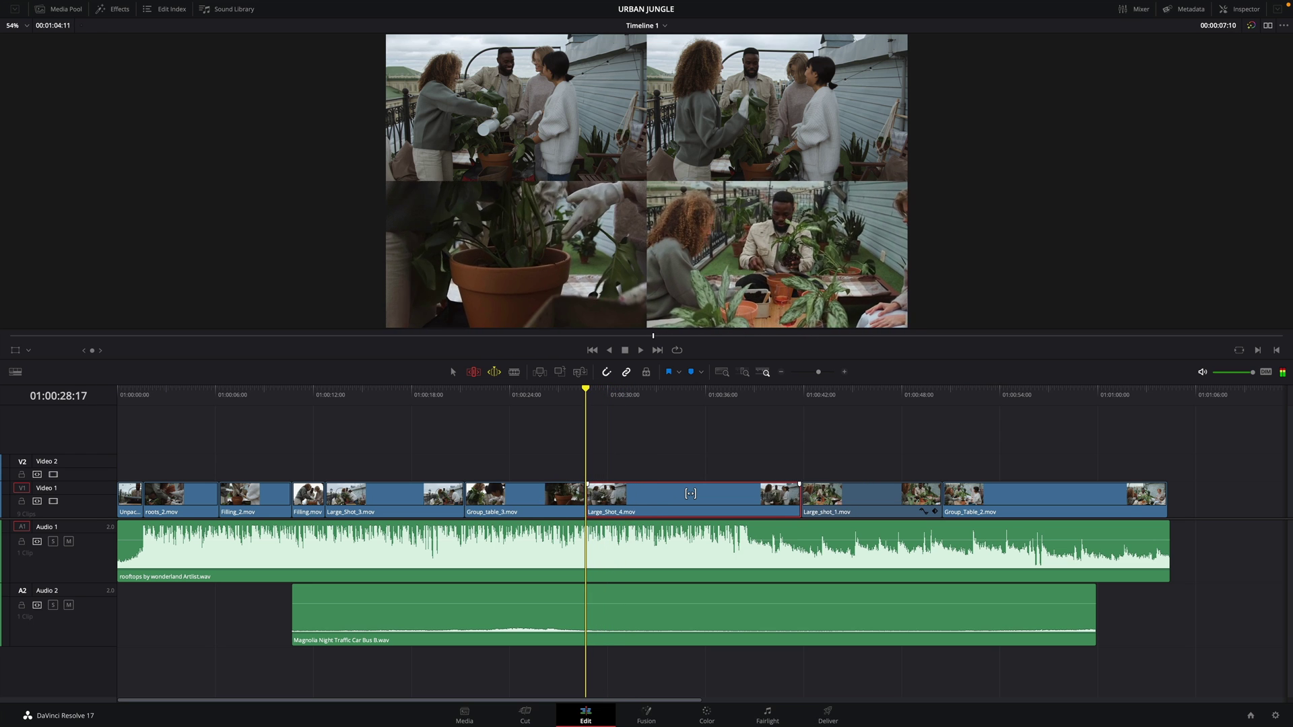
pyautogui.click(690, 509)
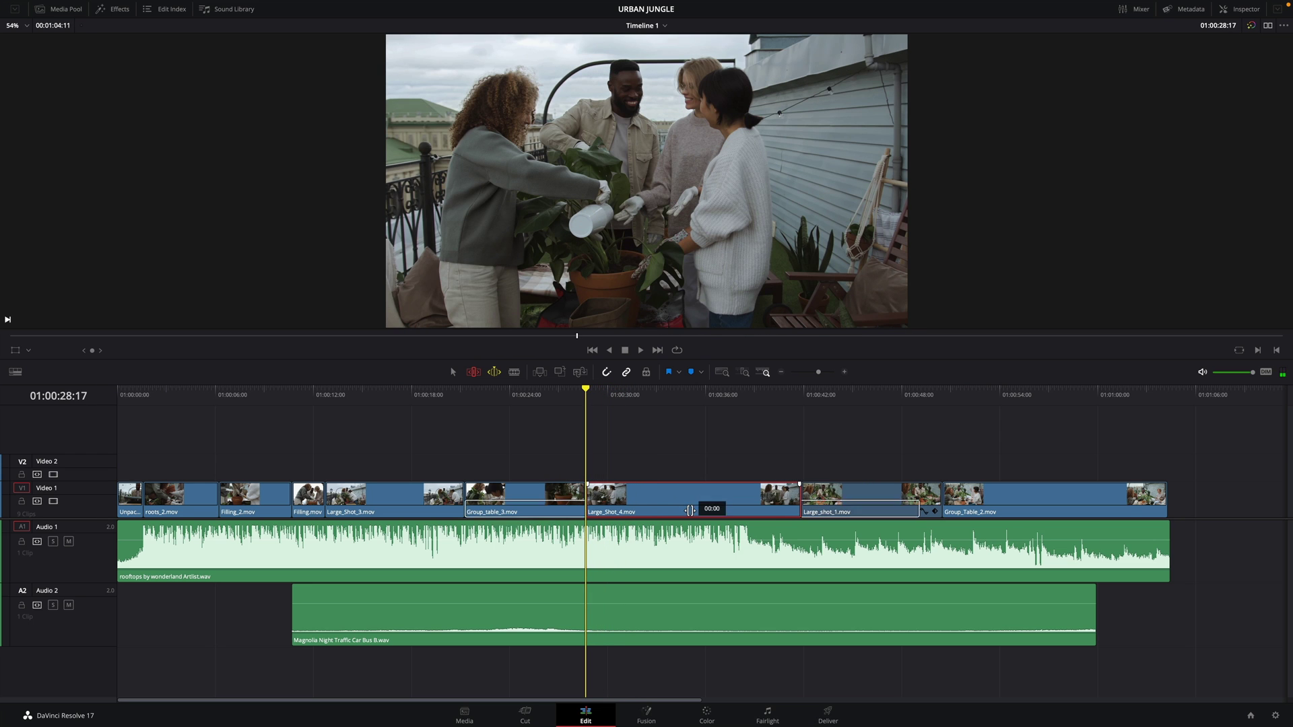
pyautogui.press(',')
pyautogui.press(',')
pyautogui.press(',')
pyautogui.press(',')
pyautogui.press(',')
pyautogui.press(',')
pyautogui.press(',')
pyautogui.press(',')
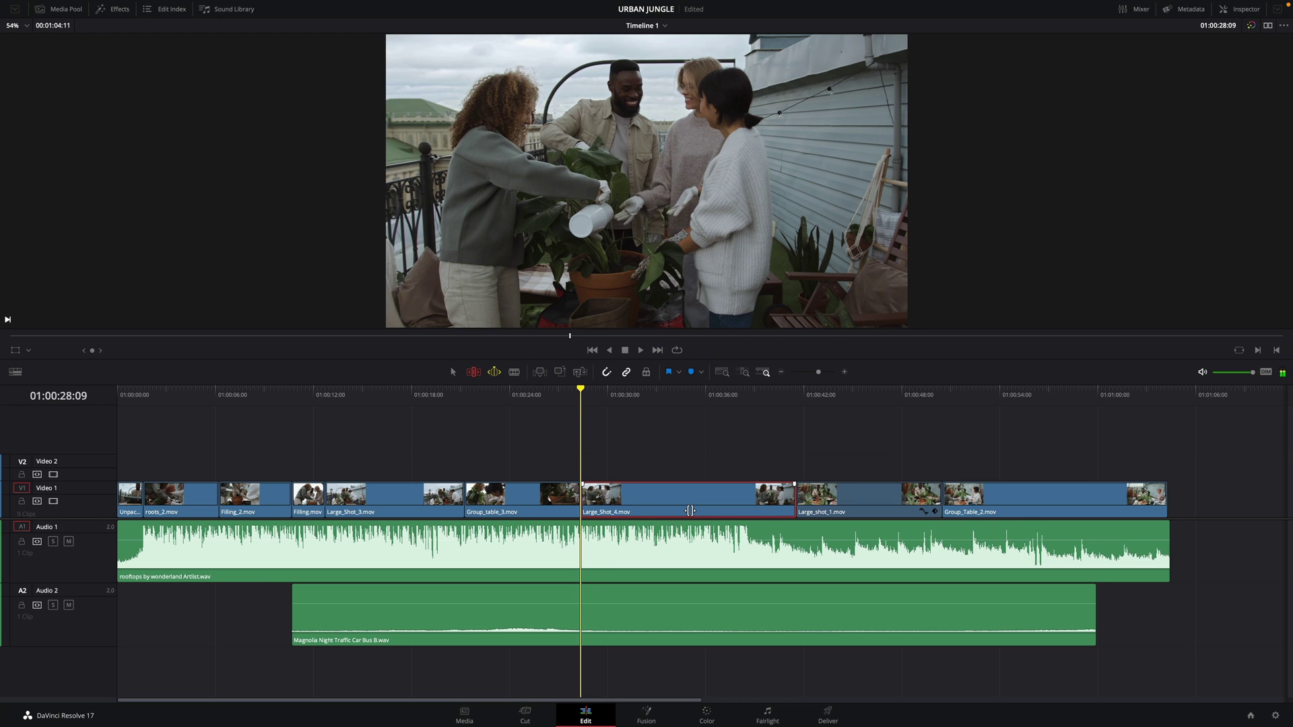
# Test-slide Large_Shot_4, play back the edit, and return the playhead to 01:00:28:09
pyautogui.moveTo(688, 493); pyautogui.dragTo(673, 496)
pyautogui.press('space')
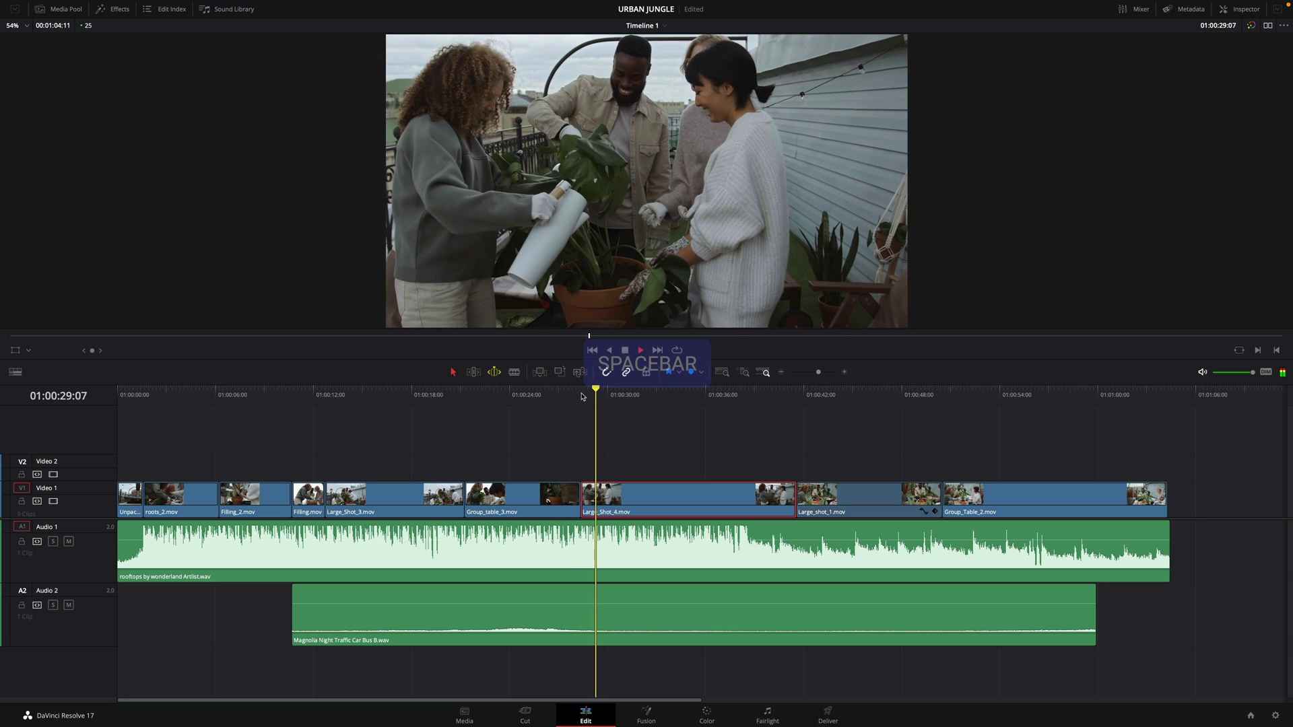
pyautogui.click(581, 396)
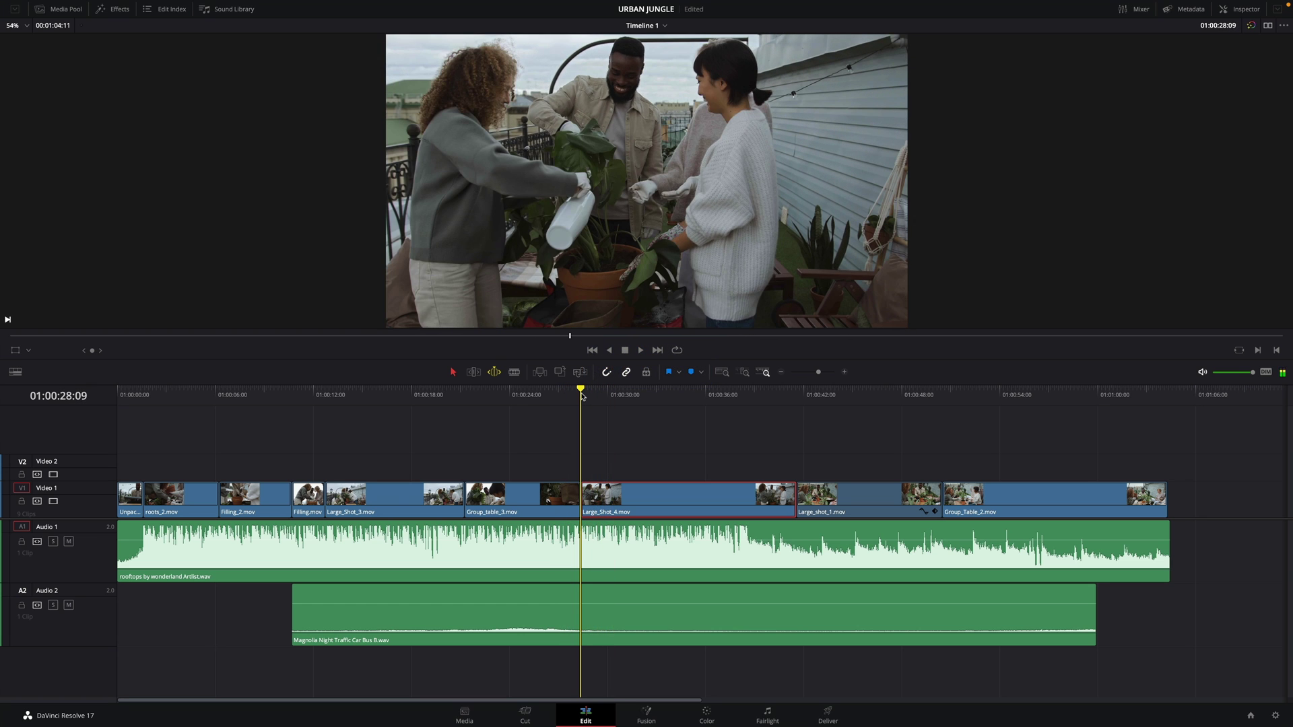